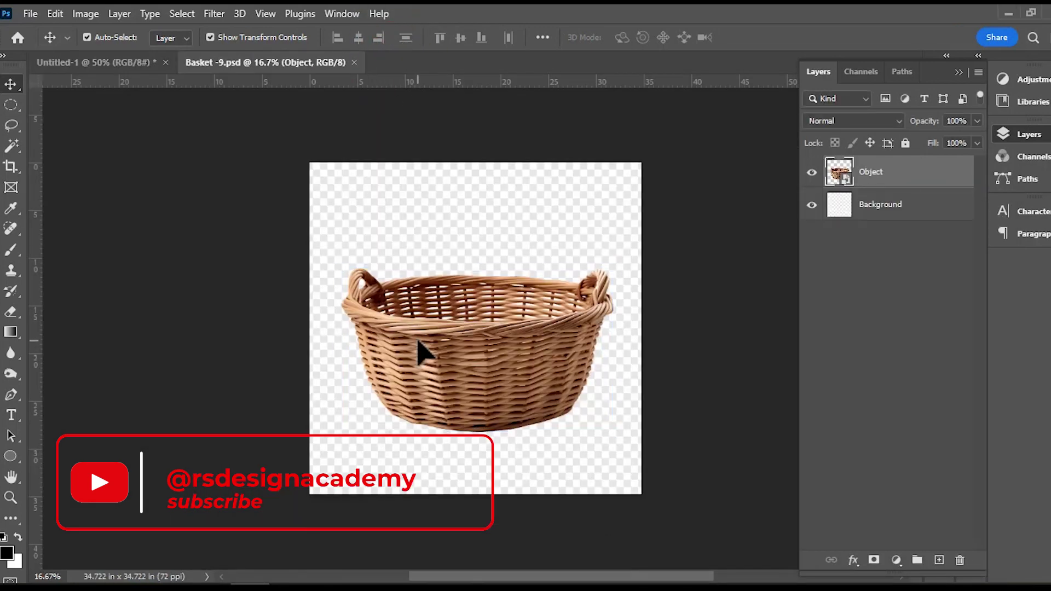
Step: Copy the basket from Basket -9.psd into the Untitled-1 document and scale it down to about 28%
{"action": "left_click_drag", "start_coordinate": [517, 359], "coordinate": [679, 309]}
{"action": "scroll", "coordinate": [679, 310], "scroll_direction": "down", "scroll_amount": 5}
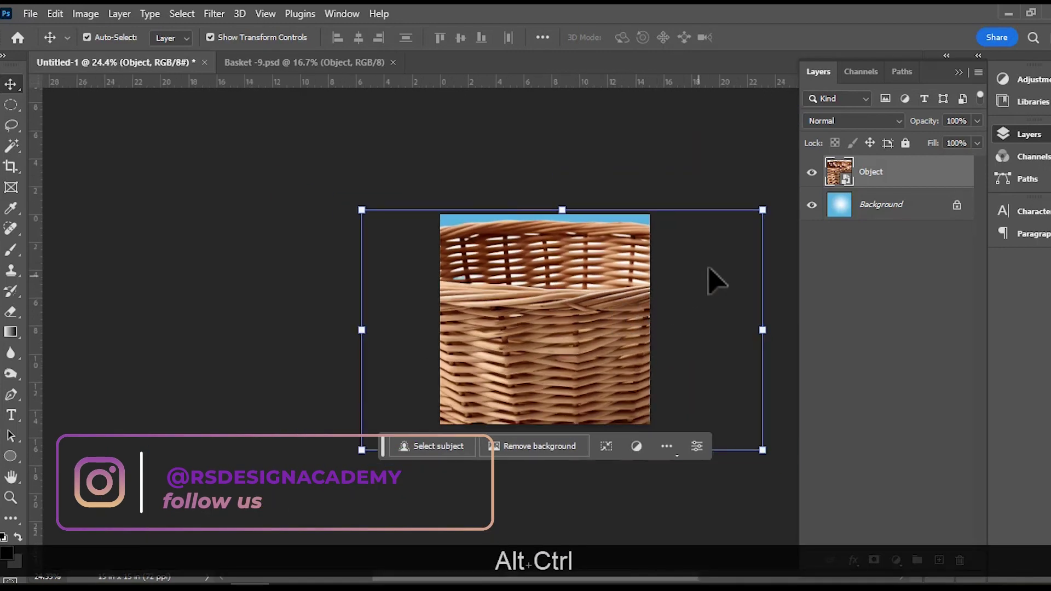
{"action": "left_click_drag", "start_coordinate": [763, 210], "coordinate": [587, 312]}
{"action": "left_click_drag", "start_coordinate": [362, 450], "coordinate": [471, 379]}
{"action": "scroll", "coordinate": [570, 357], "scroll_direction": "up", "scroll_amount": 3}
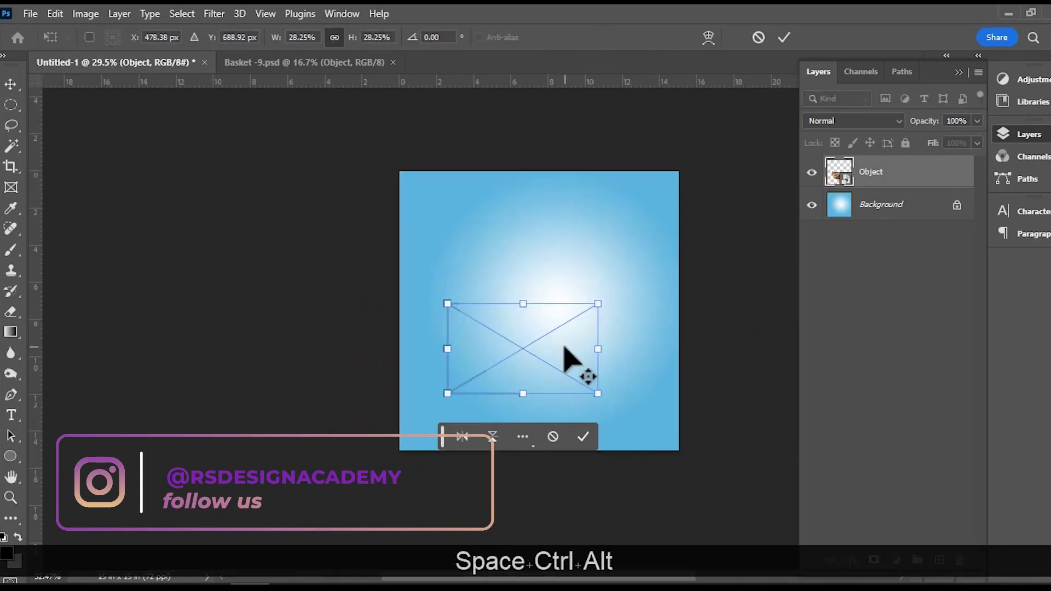
Step: Centre the basket horizontally just below the canvas middle, apply the transform and deselect it
{"action": "scroll", "coordinate": [564, 348], "scroll_direction": "up", "scroll_amount": 2}
{"action": "left_click_drag", "start_coordinate": [591, 231], "coordinate": [585, 296]}
{"action": "left_click_drag", "start_coordinate": [514, 419], "coordinate": [545, 340]}
{"action": "left_click", "coordinate": [784, 37]}
{"action": "scroll", "coordinate": [597, 419], "scroll_direction": "down", "scroll_amount": 3}
{"action": "left_click", "coordinate": [212, 320]}
{"action": "left_click", "coordinate": [221, 297]}
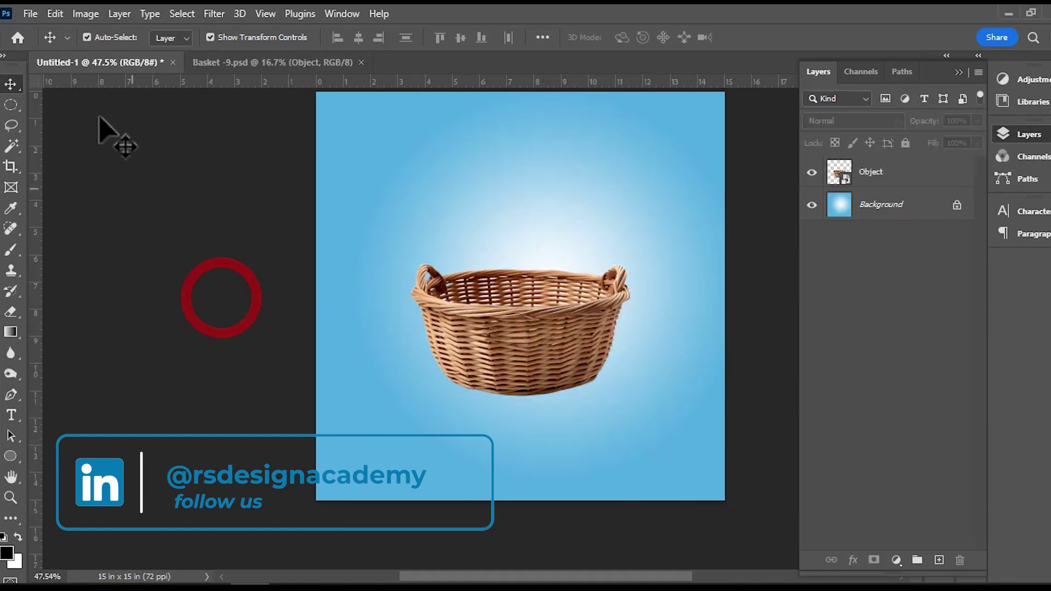
Step: Place the lawn image over the basket at about 102.5% scale and rasterize its layer
{"action": "key", "text": "alt+Tab"}
{"action": "left_click", "coordinate": [438, 351]}
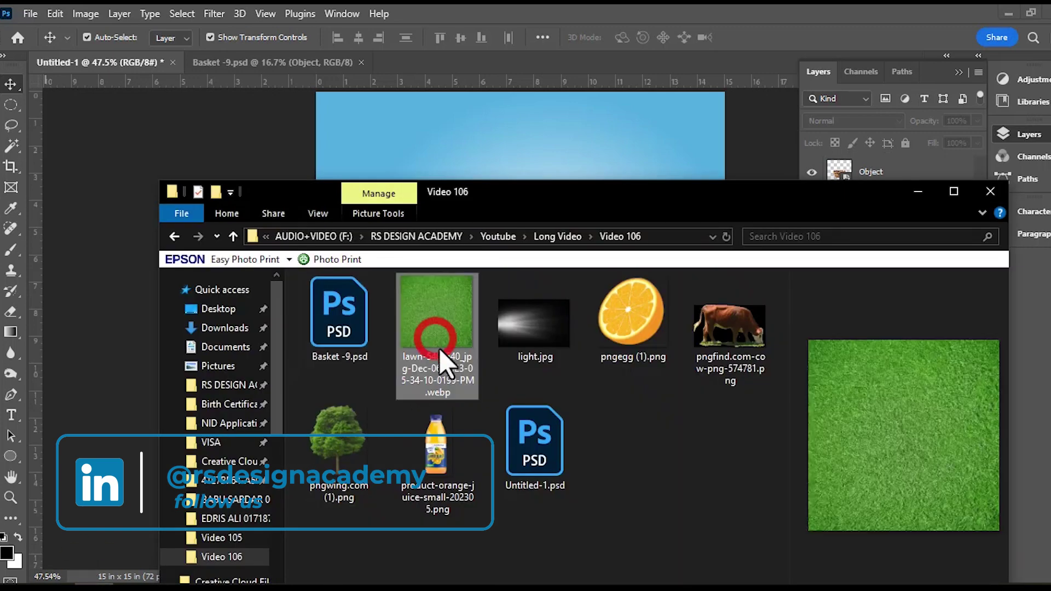
{"action": "left_click_drag", "start_coordinate": [482, 285], "coordinate": [573, 132]}
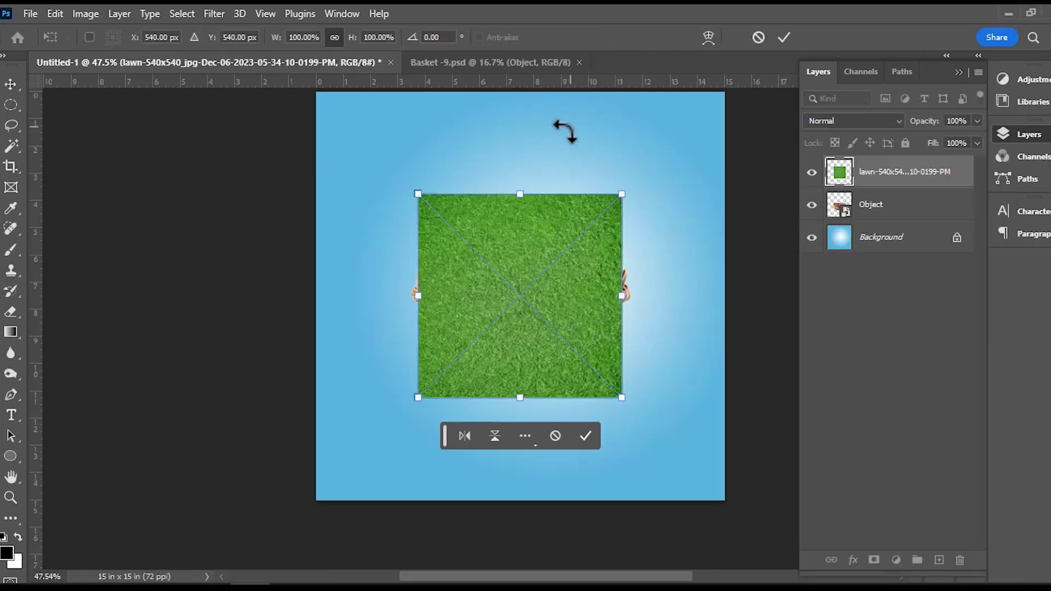
{"action": "left_click_drag", "start_coordinate": [623, 398], "coordinate": [627, 402]}
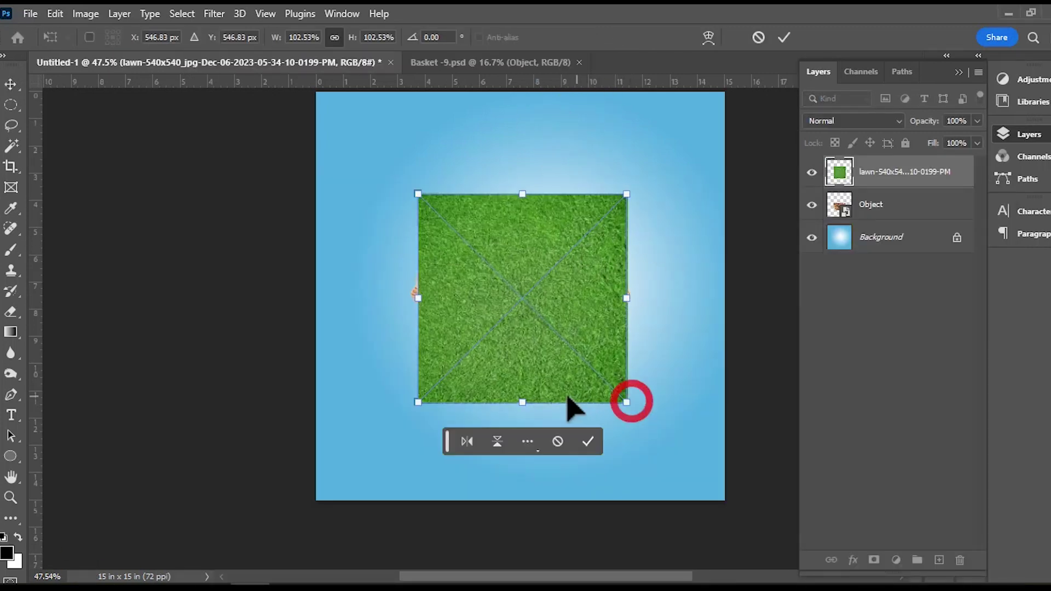
{"action": "left_click", "coordinate": [587, 442]}
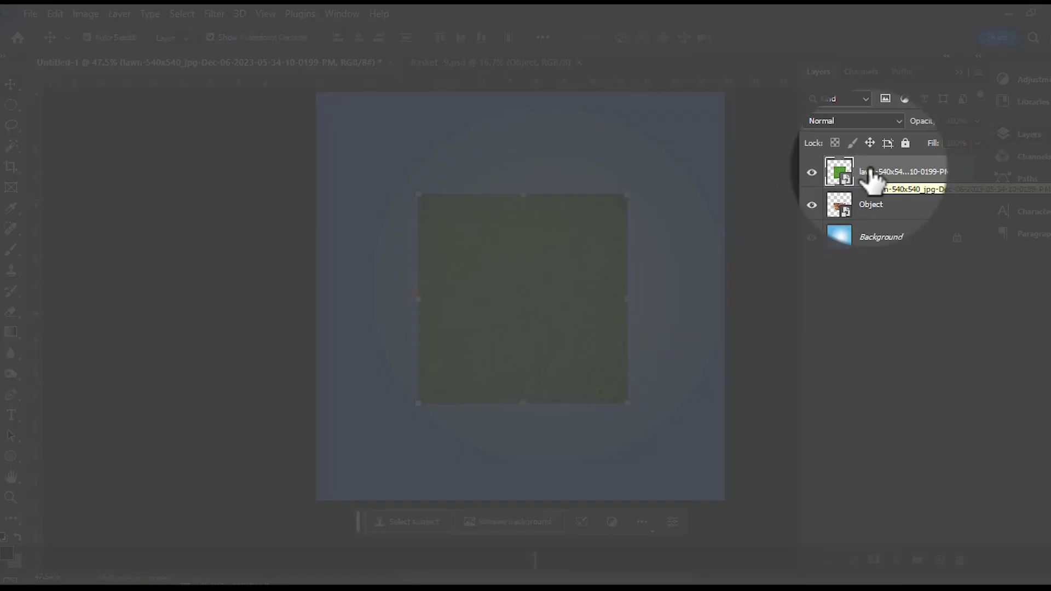
{"action": "right_click", "coordinate": [871, 177]}
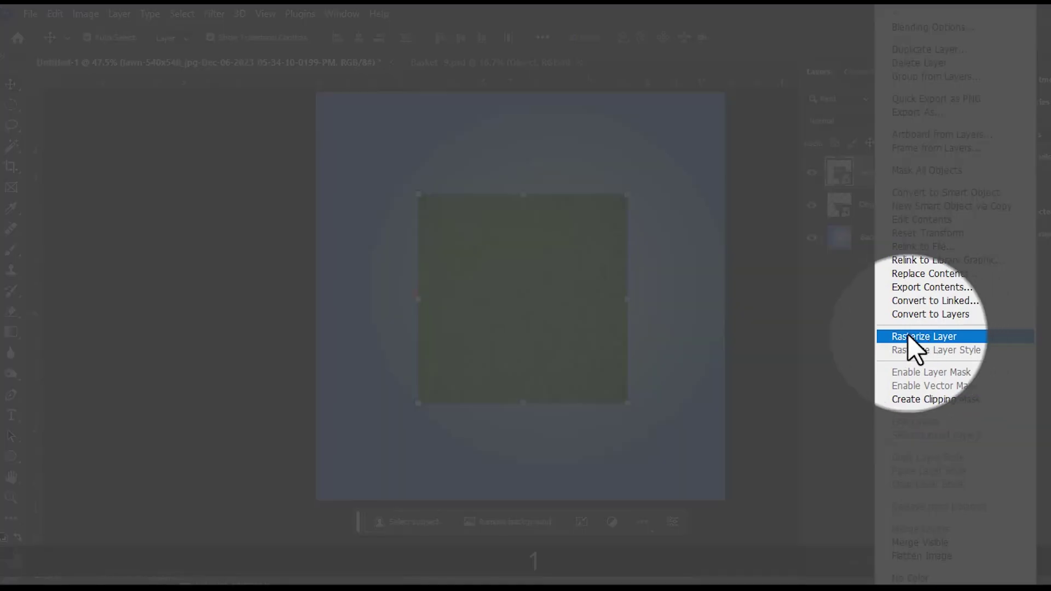
{"action": "left_click", "coordinate": [921, 337]}
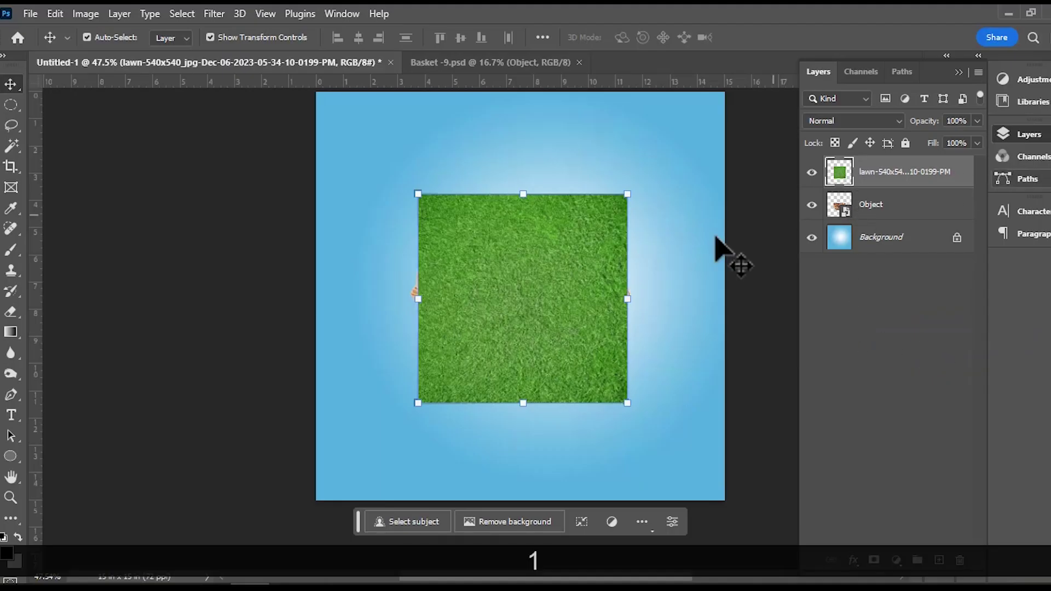
Step: Replace the lawn layer with an elliptical piece of grass cut from its middle and pasted as a new layer
{"action": "left_click", "coordinate": [11, 105]}
{"action": "left_click_drag", "start_coordinate": [462, 250], "coordinate": [608, 370]}
{"action": "key", "text": "space"}
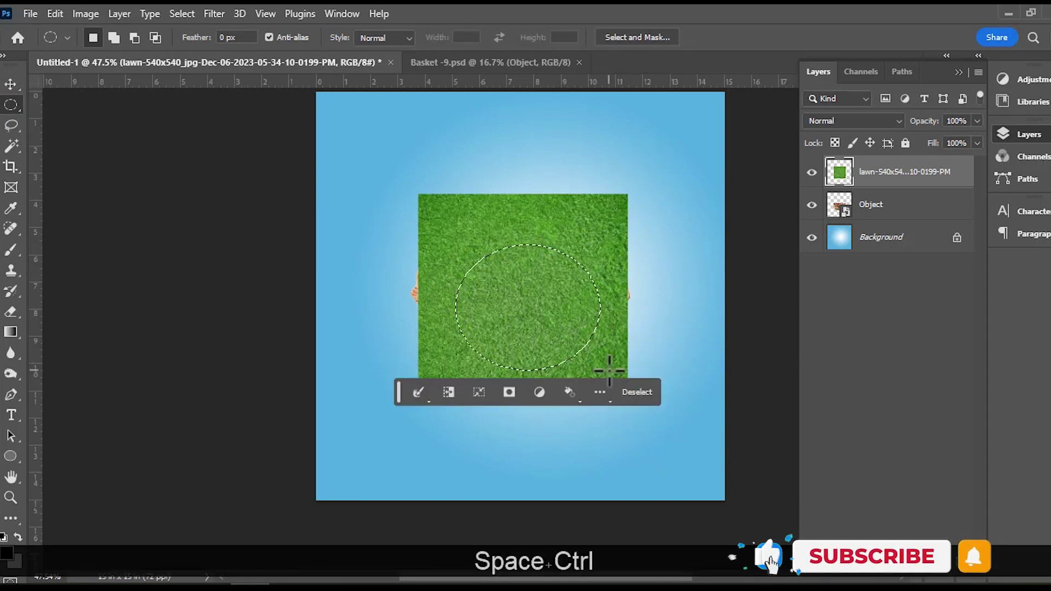
{"action": "key", "text": "ctrl+x"}
{"action": "left_click_drag", "start_coordinate": [880, 174], "coordinate": [960, 560]}
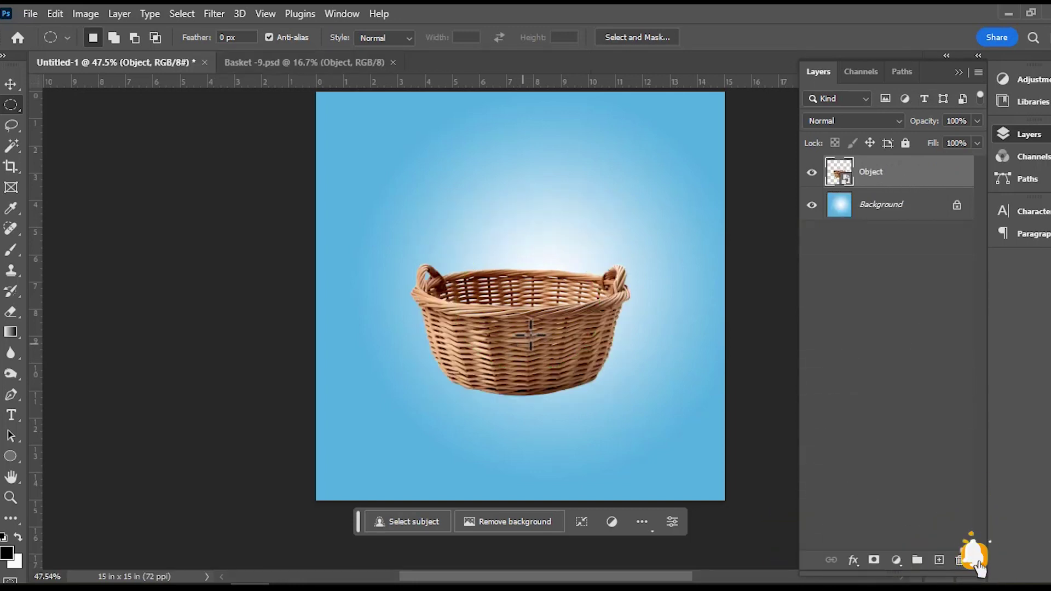
{"action": "key", "text": "ctrl+v"}
Step: Transform the grass ellipse to about 132% width and 32% height so that it covers the basket's opening
{"action": "key", "text": "v"}
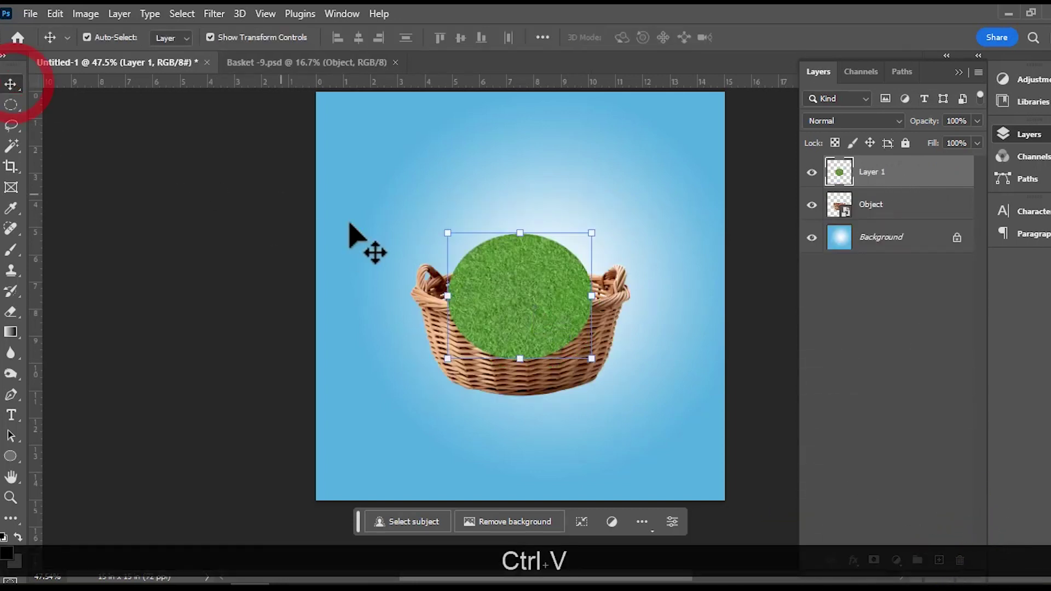
{"action": "left_click_drag", "start_coordinate": [553, 342], "coordinate": [595, 356]}
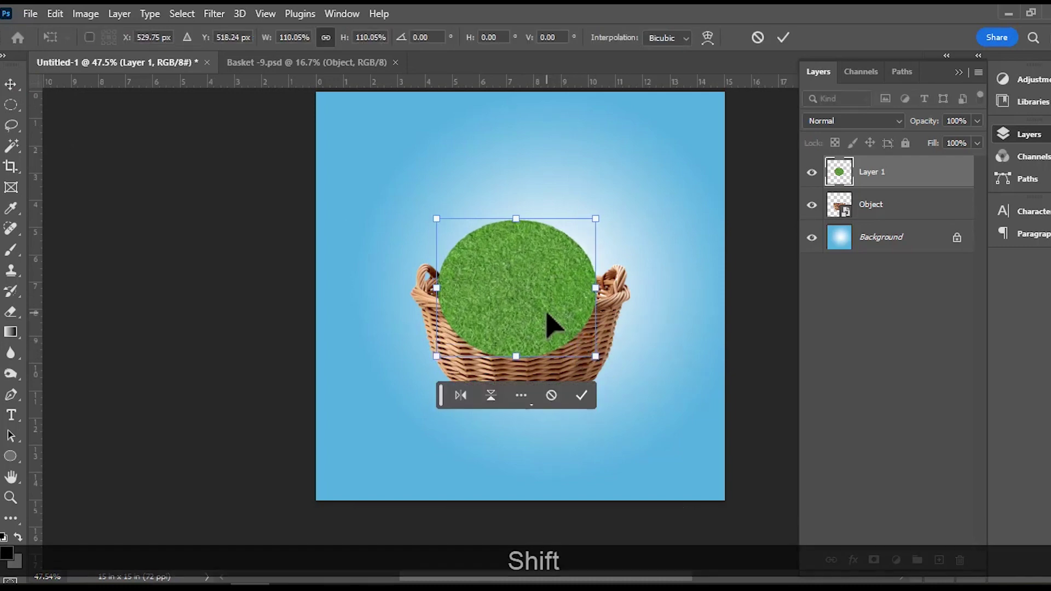
{"action": "left_click_drag", "start_coordinate": [522, 217], "coordinate": [520, 271]}
{"action": "left_click_drag", "start_coordinate": [596, 290], "coordinate": [610, 290]}
{"action": "left_click_drag", "start_coordinate": [437, 288], "coordinate": [424, 288]}
{"action": "left_click_drag", "start_coordinate": [615, 291], "coordinate": [621, 290]}
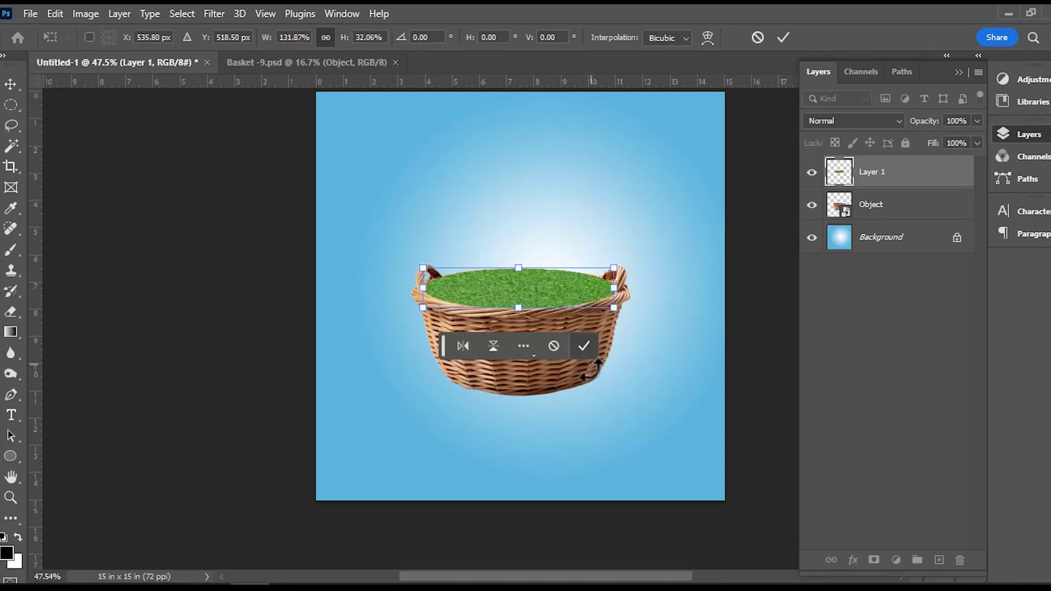
{"action": "left_click", "coordinate": [585, 350]}
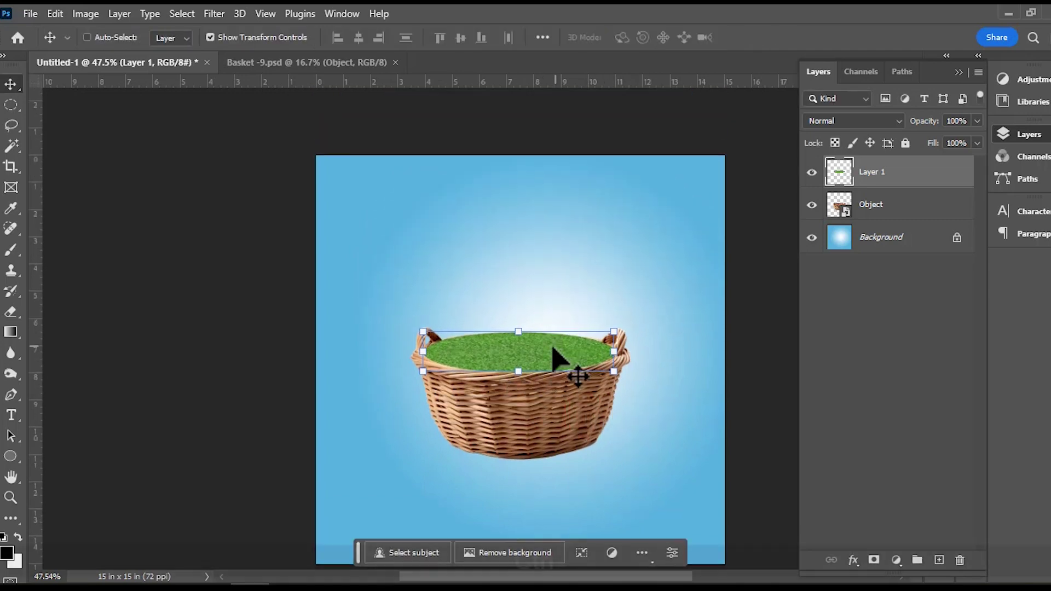
Step: Add a layer mask to the grass and start blending its back edge with a black brush at 34% opacity and 59% flow
{"action": "scroll", "coordinate": [558, 356], "scroll_direction": "up", "scroll_amount": 2}
{"action": "scroll", "coordinate": [548, 340], "scroll_direction": "up", "scroll_amount": 5}
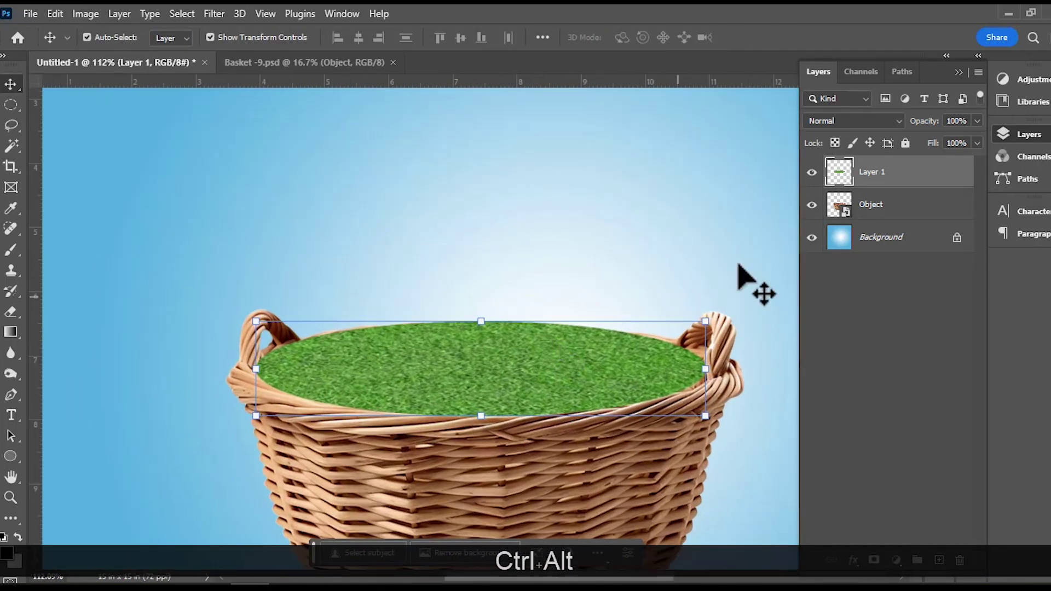
{"action": "left_click", "coordinate": [875, 560]}
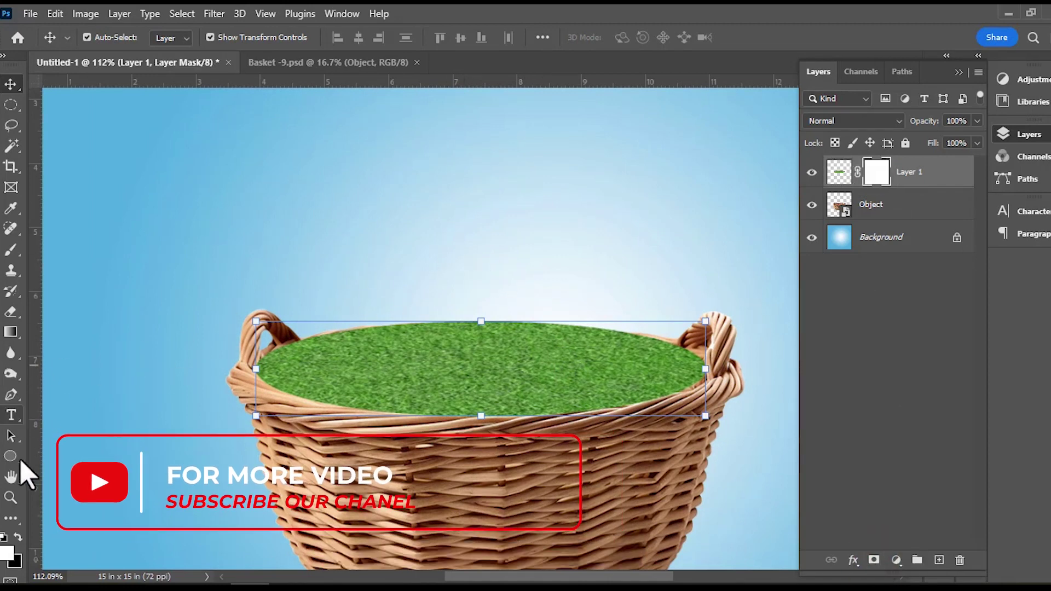
{"action": "left_click", "coordinate": [11, 251]}
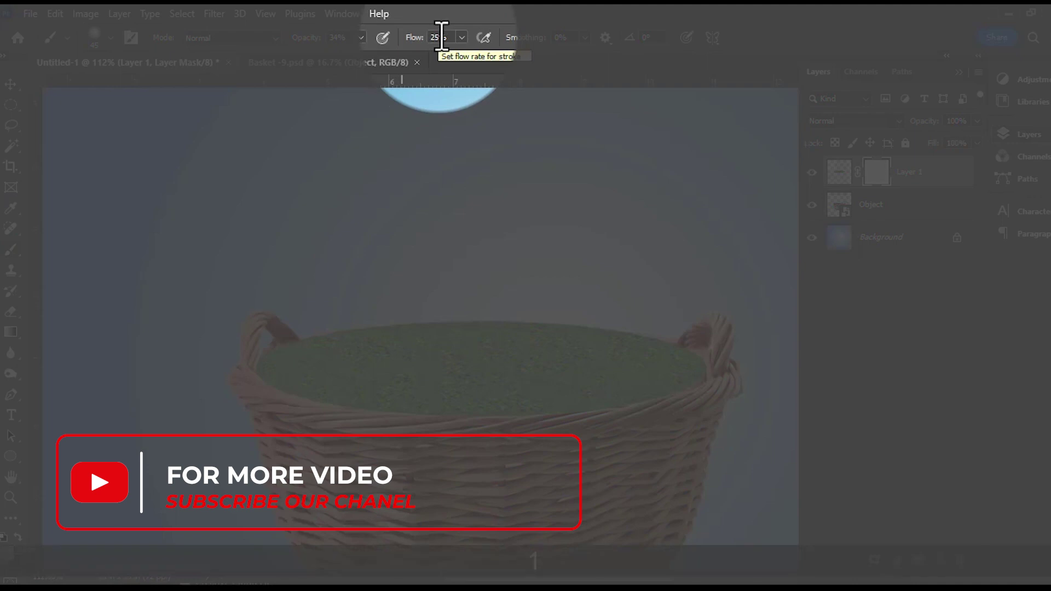
{"action": "left_click_drag", "start_coordinate": [446, 38], "coordinate": [408, 39]}
{"action": "left_click_drag", "start_coordinate": [339, 37], "coordinate": [307, 40]}
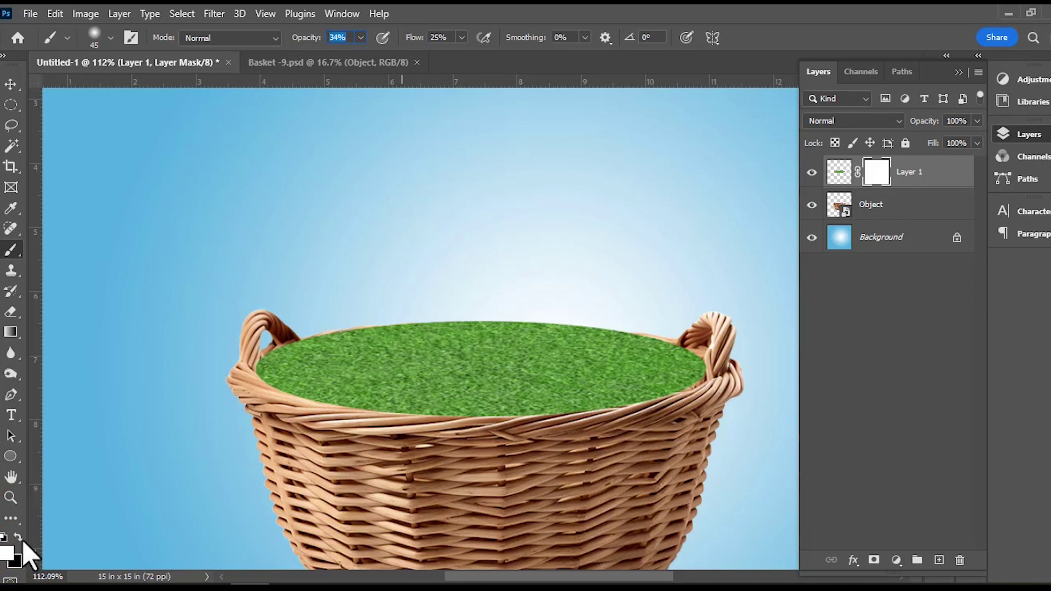
{"action": "key", "text": "ctrl"}
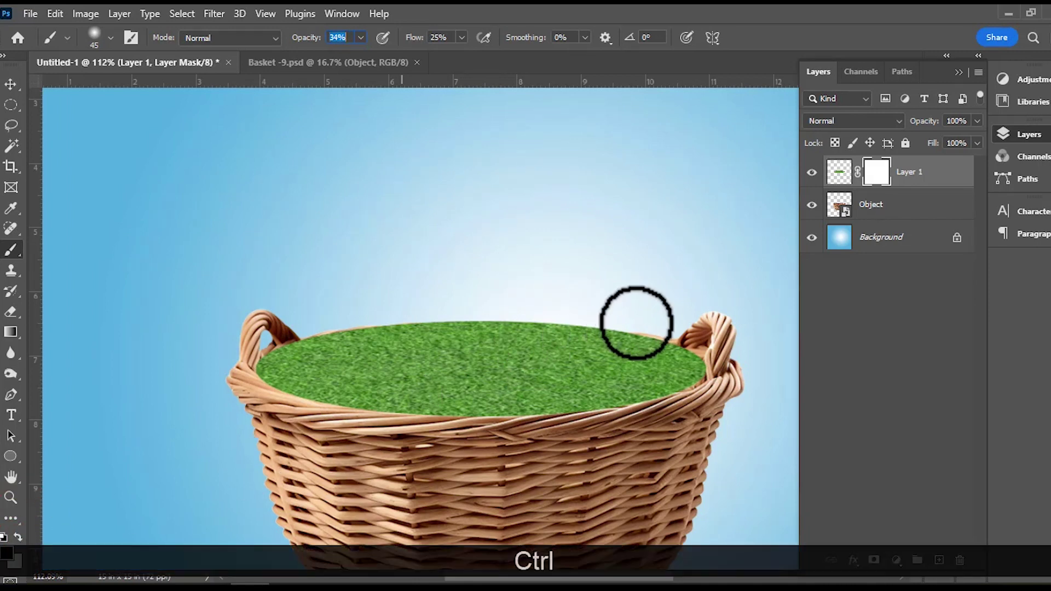
{"action": "mouse_move", "coordinate": [511, 307]}
{"action": "left_mouse_down"}
{"action": "mouse_move", "coordinate": [574, 312]}
{"action": "mouse_move", "coordinate": [492, 313]}
{"action": "mouse_move", "coordinate": [540, 314]}
{"action": "mouse_move", "coordinate": [511, 310]}
{"action": "left_mouse_up"}
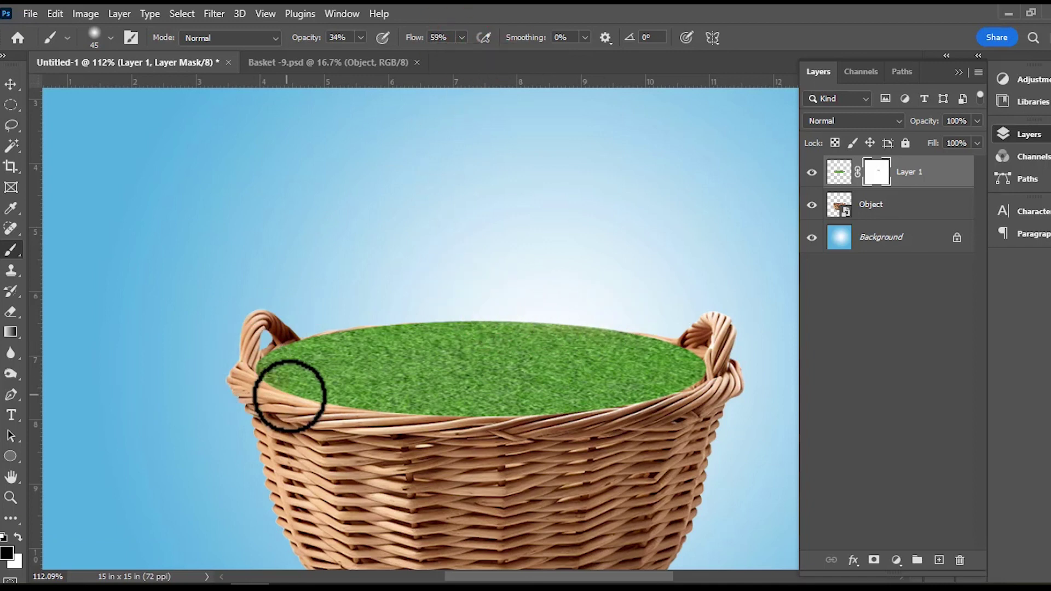
{"action": "key", "text": "ctrl+z"}
Step: Reduce the brush size to 15 and mask the grass edge along the basket's front rim up to the right handle
{"action": "key", "text": "ctrl+alt"}
{"action": "scroll", "coordinate": [278, 394], "scroll_direction": "up", "scroll_amount": 5}
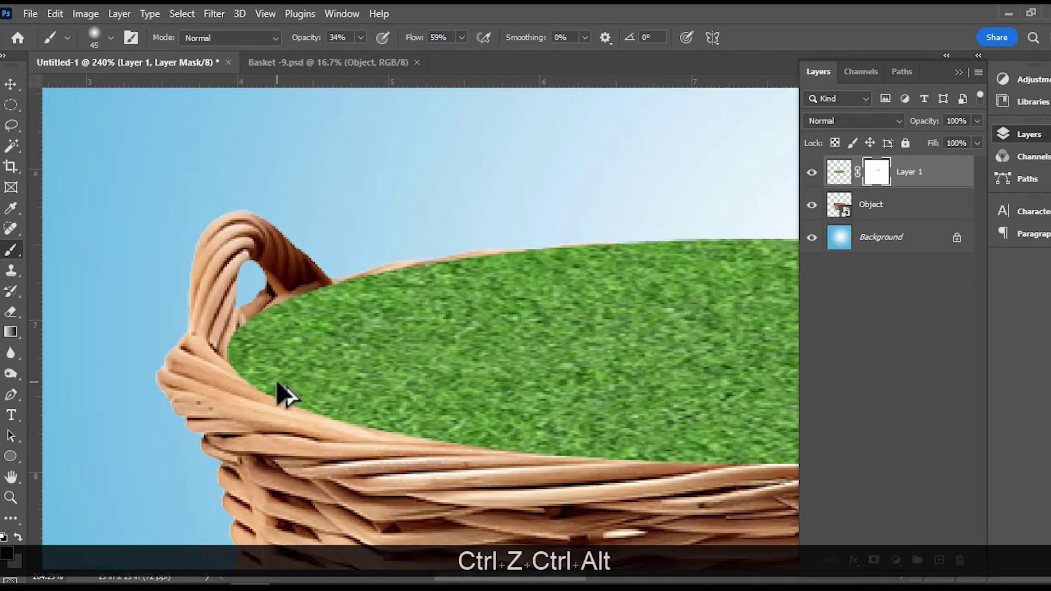
{"action": "left_click", "coordinate": [254, 375], "text": "alt"}
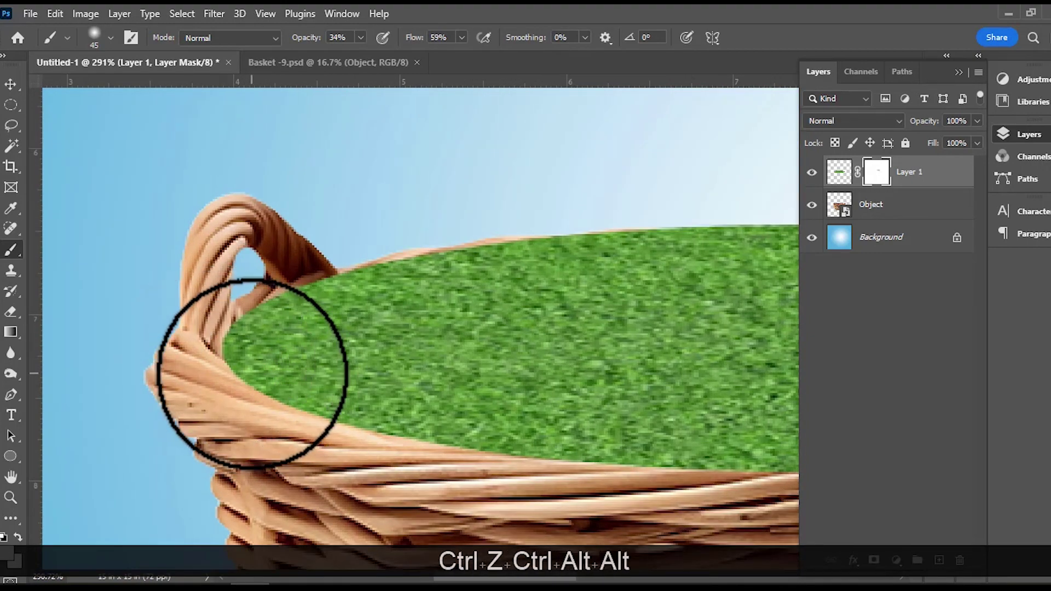
{"action": "key", "text": "bracketleft"}
{"action": "key", "text": "bracketleft"}
{"action": "key", "text": "bracketleft"}
{"action": "key", "text": "bracketleft"}
{"action": "key", "text": "bracketleft"}
{"action": "key", "text": "bracketleft"}
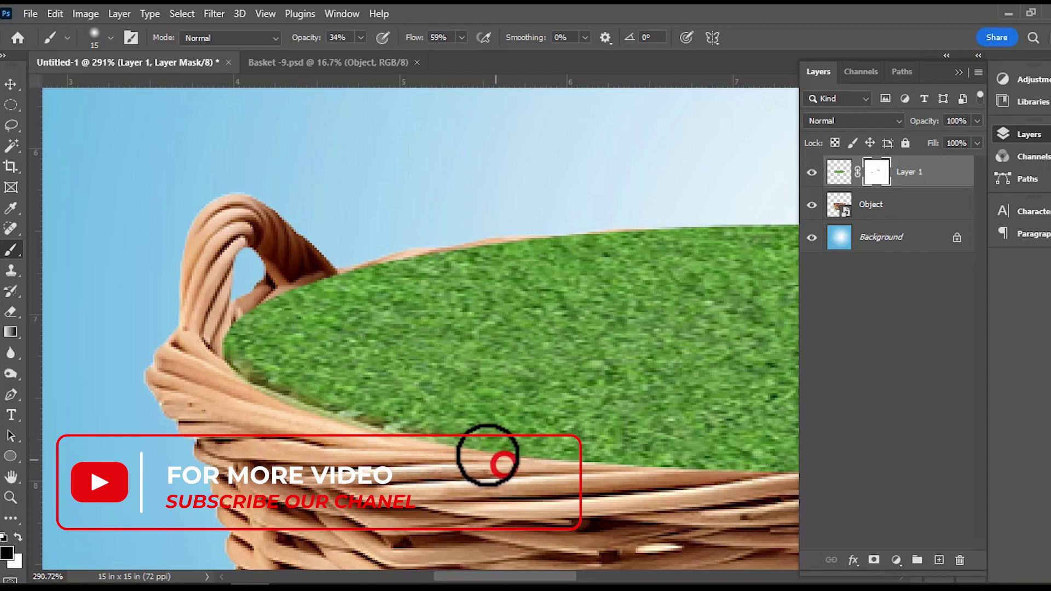
{"action": "key", "text": "space"}
{"action": "left_click_drag", "start_coordinate": [661, 398], "coordinate": [374, 285]}
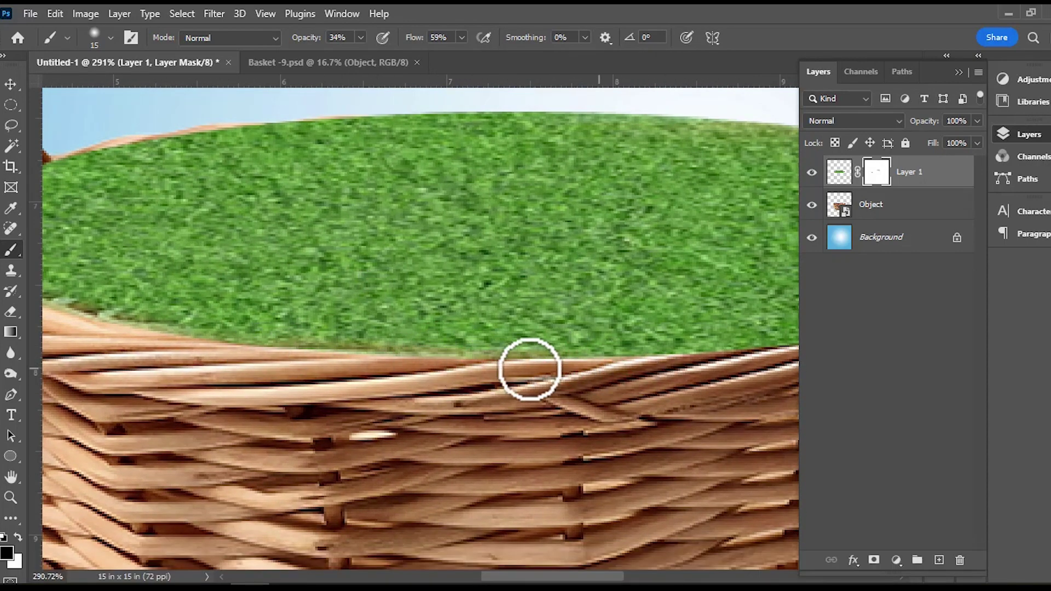
{"action": "key", "text": "space"}
{"action": "mouse_move", "coordinate": [707, 359]}
{"action": "left_mouse_down"}
{"action": "mouse_move", "coordinate": [500, 313]}
{"action": "mouse_move", "coordinate": [420, 346]}
{"action": "left_mouse_up"}
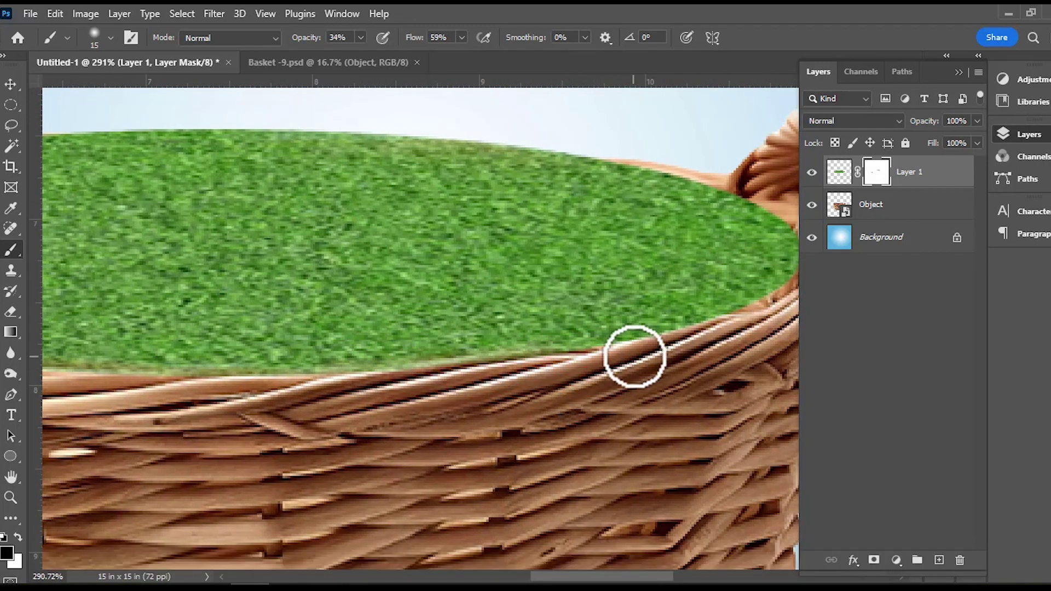
{"action": "key", "text": "space"}
{"action": "mouse_move", "coordinate": [633, 353]}
{"action": "left_mouse_down"}
{"action": "mouse_move", "coordinate": [504, 439]}
{"action": "mouse_move", "coordinate": [442, 443]}
{"action": "mouse_move", "coordinate": [524, 436]}
{"action": "mouse_move", "coordinate": [627, 396]}
{"action": "mouse_move", "coordinate": [442, 448]}
{"action": "mouse_move", "coordinate": [575, 413]}
{"action": "mouse_move", "coordinate": [370, 450]}
{"action": "mouse_move", "coordinate": [603, 404]}
{"action": "mouse_move", "coordinate": [657, 352]}
{"action": "mouse_move", "coordinate": [642, 409]}
{"action": "left_mouse_up"}
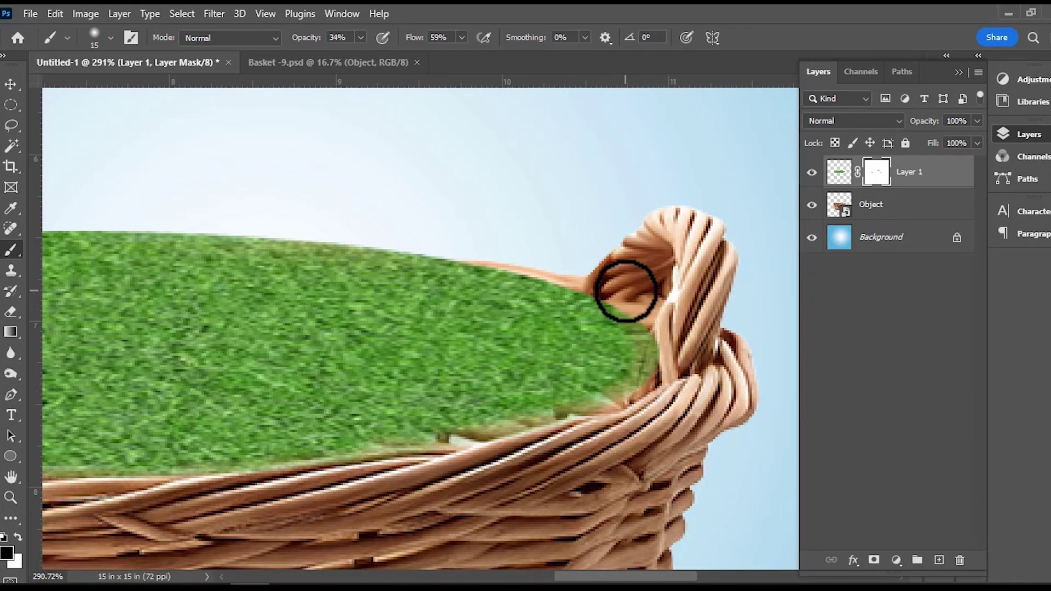
Step: Mask the grass along the basket's back rim from the right handle towards the left one, revealing the wicker edge
{"action": "key", "text": "space"}
{"action": "left_click_drag", "start_coordinate": [668, 359], "coordinate": [711, 441]}
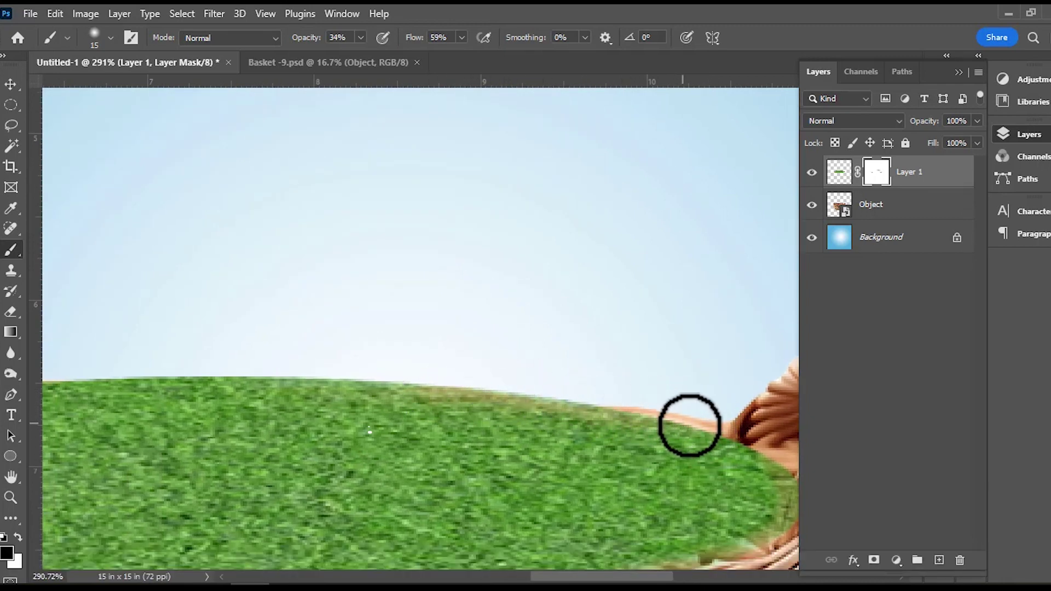
{"action": "mouse_move", "coordinate": [623, 415]}
{"action": "left_mouse_down"}
{"action": "mouse_move", "coordinate": [535, 404]}
{"action": "mouse_move", "coordinate": [573, 404]}
{"action": "mouse_move", "coordinate": [492, 385]}
{"action": "mouse_move", "coordinate": [317, 376]}
{"action": "mouse_move", "coordinate": [227, 388]}
{"action": "mouse_move", "coordinate": [535, 392]}
{"action": "mouse_move", "coordinate": [450, 389]}
{"action": "left_mouse_up"}
{"action": "key", "text": "space"}
{"action": "mouse_move", "coordinate": [347, 404]}
{"action": "left_mouse_down"}
{"action": "mouse_move", "coordinate": [734, 450]}
{"action": "mouse_move", "coordinate": [721, 426]}
{"action": "left_mouse_up"}
{"action": "left_click", "coordinate": [382, 403]}
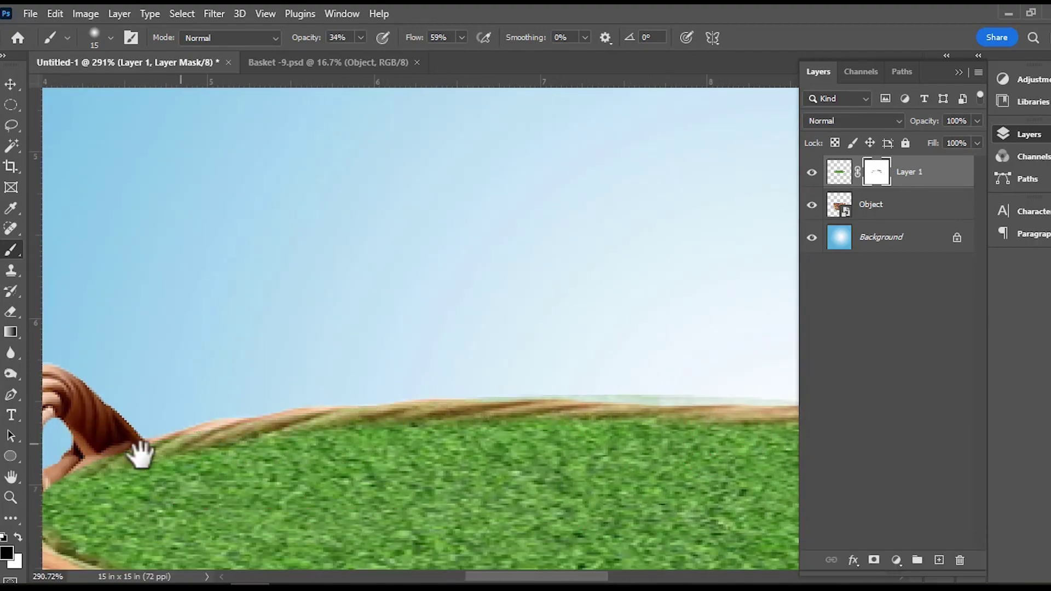
{"action": "left_click_drag", "start_coordinate": [295, 425], "coordinate": [294, 427]}
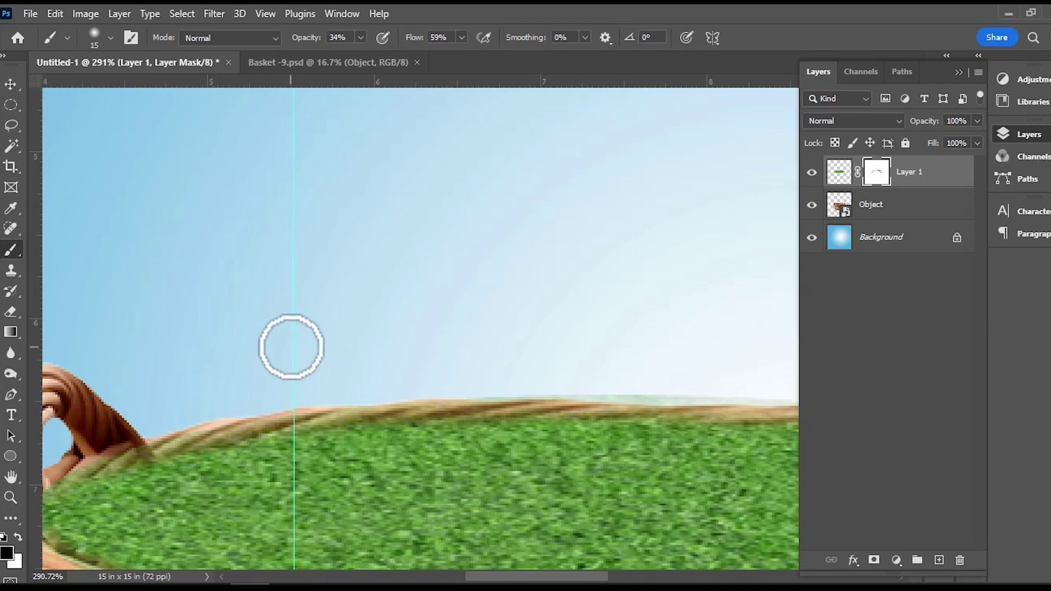
{"action": "key", "text": "ctrl+r"}
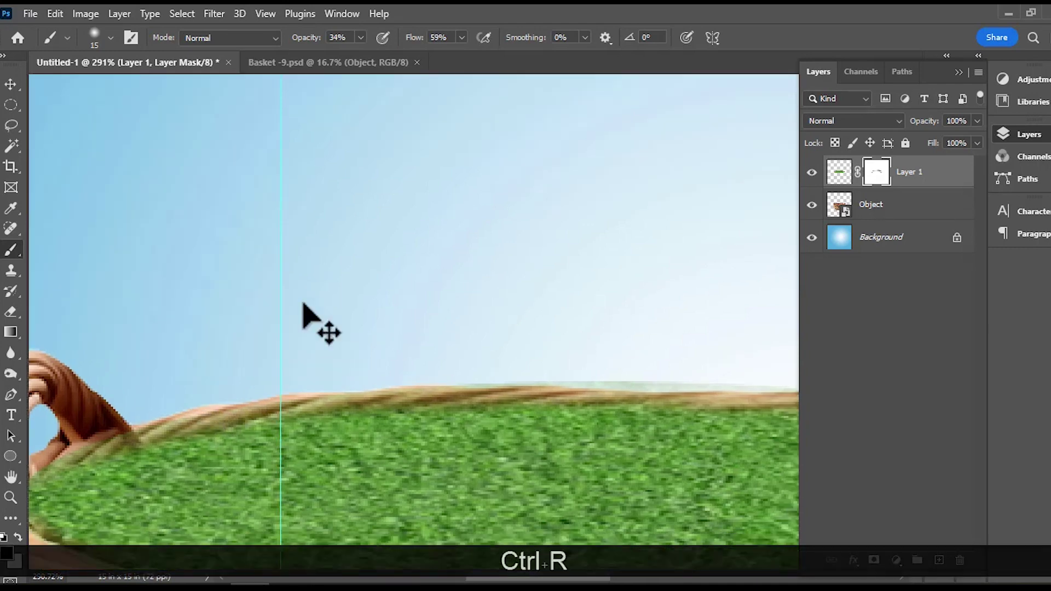
{"action": "key", "text": "ctrl+r"}
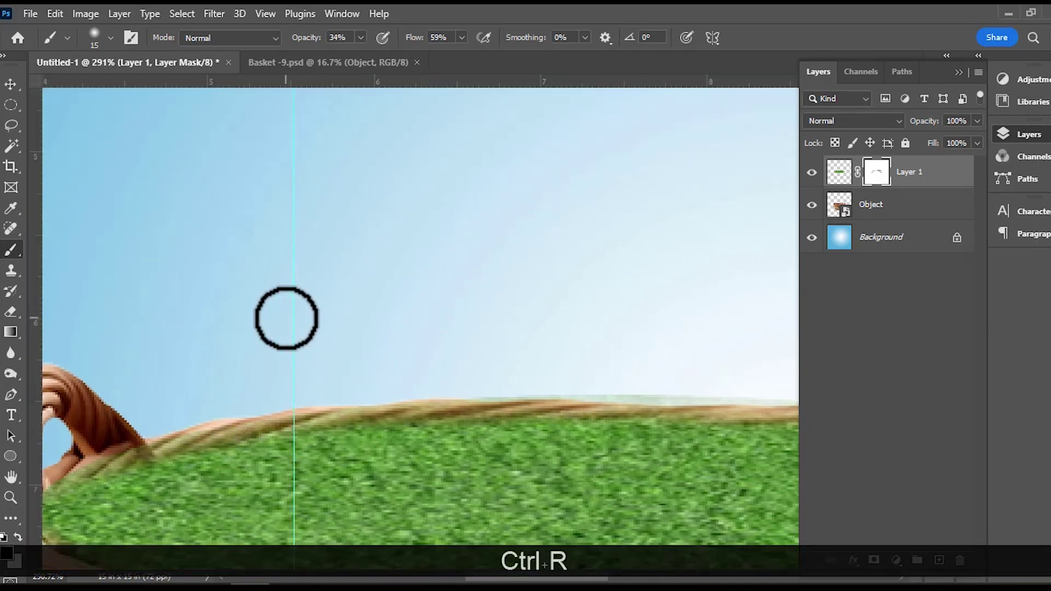
{"action": "left_click", "coordinate": [10, 85]}
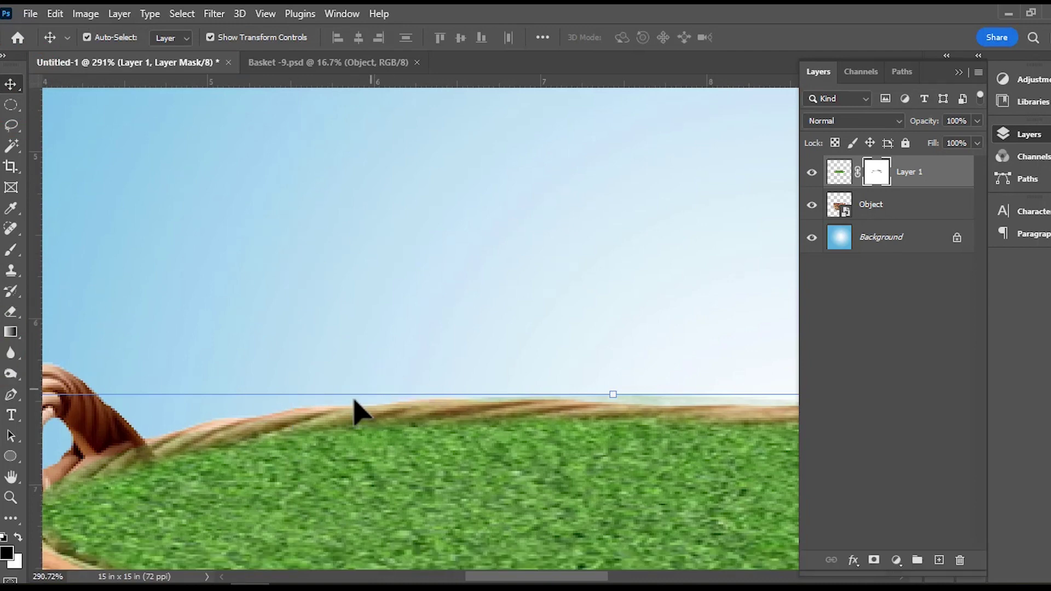
{"action": "left_click", "coordinate": [10, 250]}
{"action": "key", "text": "ctrl+semicolon"}
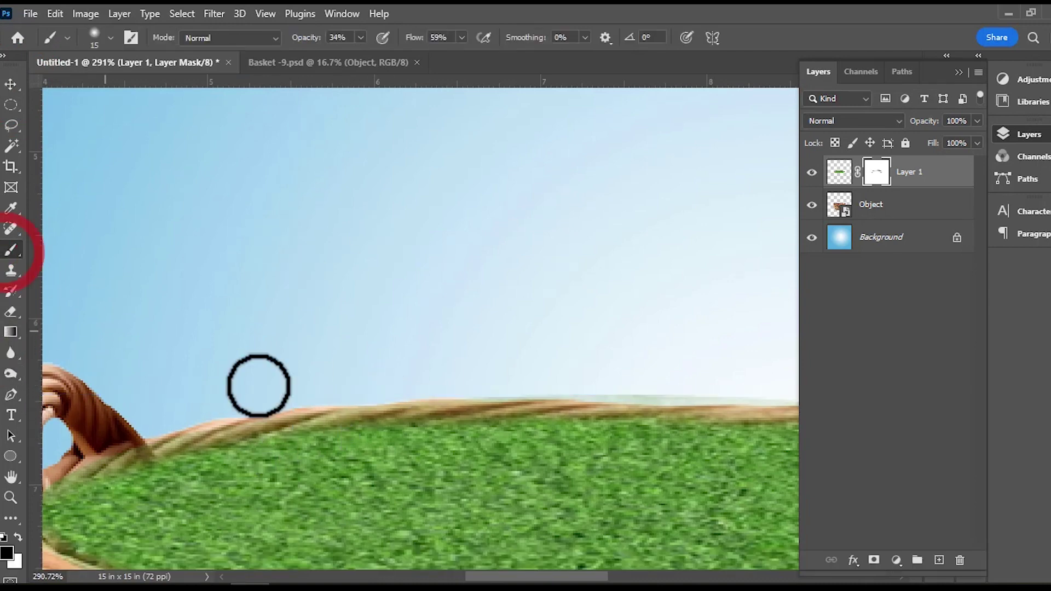
Step: Mask the grass around the left handle and restore the missing grass along the front-left rim by painting white on the mask
{"action": "mouse_move", "coordinate": [253, 435]}
{"action": "left_mouse_down"}
{"action": "mouse_move", "coordinate": [275, 427]}
{"action": "mouse_move", "coordinate": [175, 452]}
{"action": "left_mouse_up"}
{"action": "left_click_drag", "start_coordinate": [106, 492], "coordinate": [251, 350]}
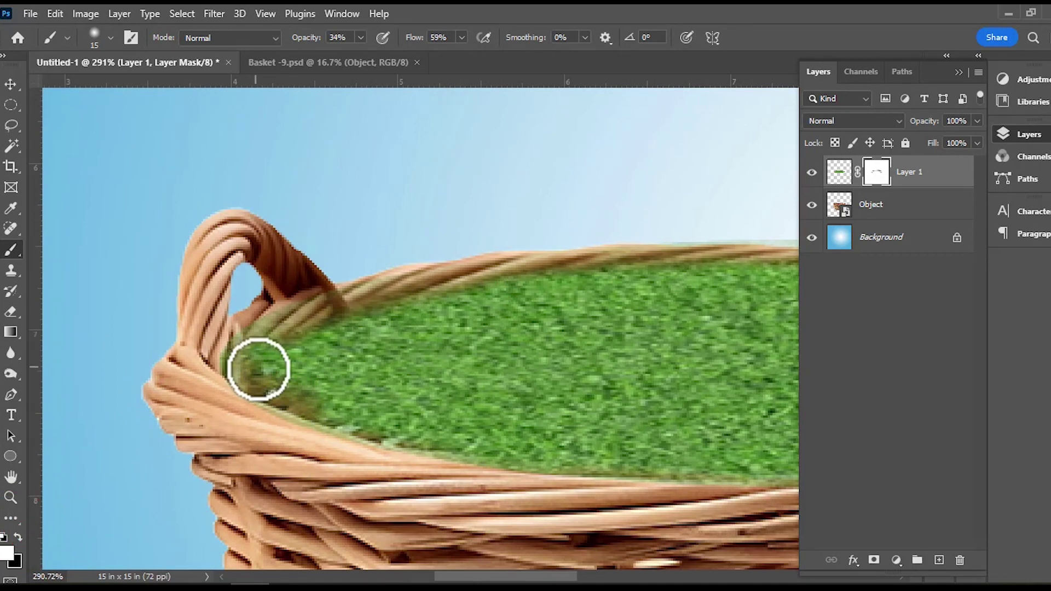
{"action": "mouse_move", "coordinate": [301, 403]}
{"action": "left_mouse_down"}
{"action": "mouse_move", "coordinate": [366, 436]}
{"action": "mouse_move", "coordinate": [250, 374]}
{"action": "mouse_move", "coordinate": [331, 406]}
{"action": "mouse_move", "coordinate": [297, 392]}
{"action": "mouse_move", "coordinate": [351, 418]}
{"action": "mouse_move", "coordinate": [241, 364]}
{"action": "mouse_move", "coordinate": [393, 444]}
{"action": "left_mouse_up"}
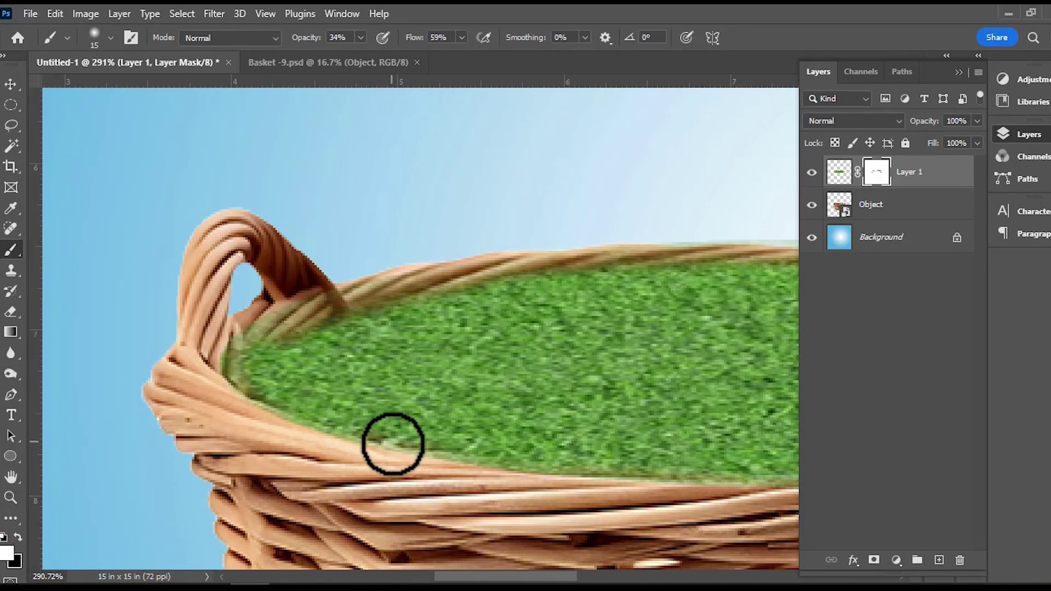
Step: Paint black on the mask to trim the grass's left end below the handle and touch up its edge at the front rim
{"action": "key", "text": "x"}
{"action": "mouse_move", "coordinate": [288, 336]}
{"action": "left_mouse_down"}
{"action": "mouse_move", "coordinate": [244, 336]}
{"action": "mouse_move", "coordinate": [209, 378]}
{"action": "mouse_move", "coordinate": [259, 336]}
{"action": "mouse_move", "coordinate": [249, 348]}
{"action": "mouse_move", "coordinate": [305, 322]}
{"action": "mouse_move", "coordinate": [226, 366]}
{"action": "mouse_move", "coordinate": [253, 349]}
{"action": "left_mouse_up"}
{"action": "left_click_drag", "start_coordinate": [224, 396], "coordinate": [241, 358]}
{"action": "key", "text": "space"}
{"action": "mouse_move", "coordinate": [274, 429]}
{"action": "left_mouse_down"}
{"action": "mouse_move", "coordinate": [359, 228]}
{"action": "mouse_move", "coordinate": [242, 310]}
{"action": "left_mouse_up"}
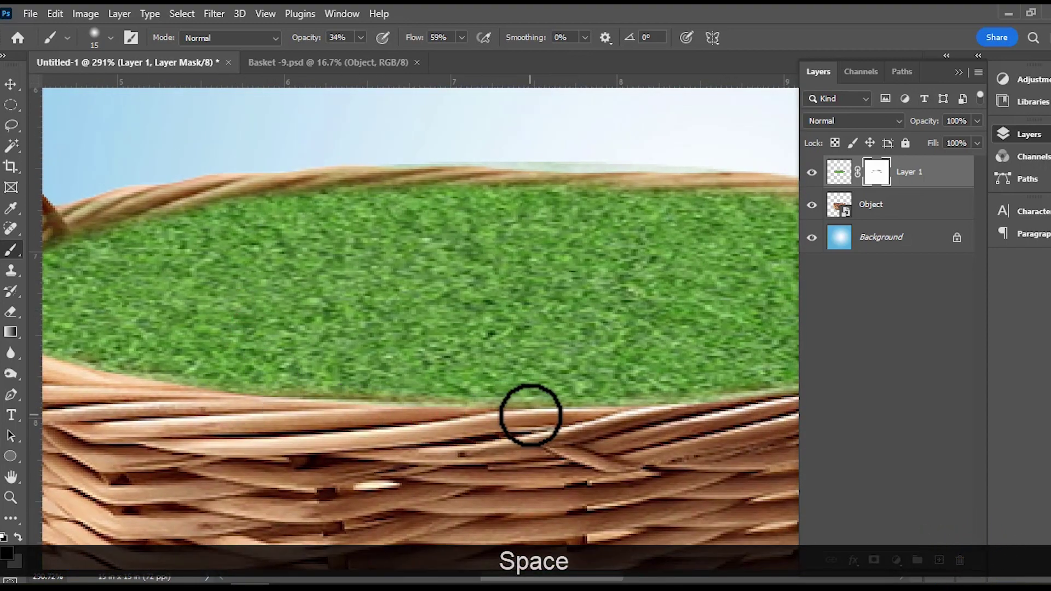
{"action": "left_click", "coordinate": [518, 417]}
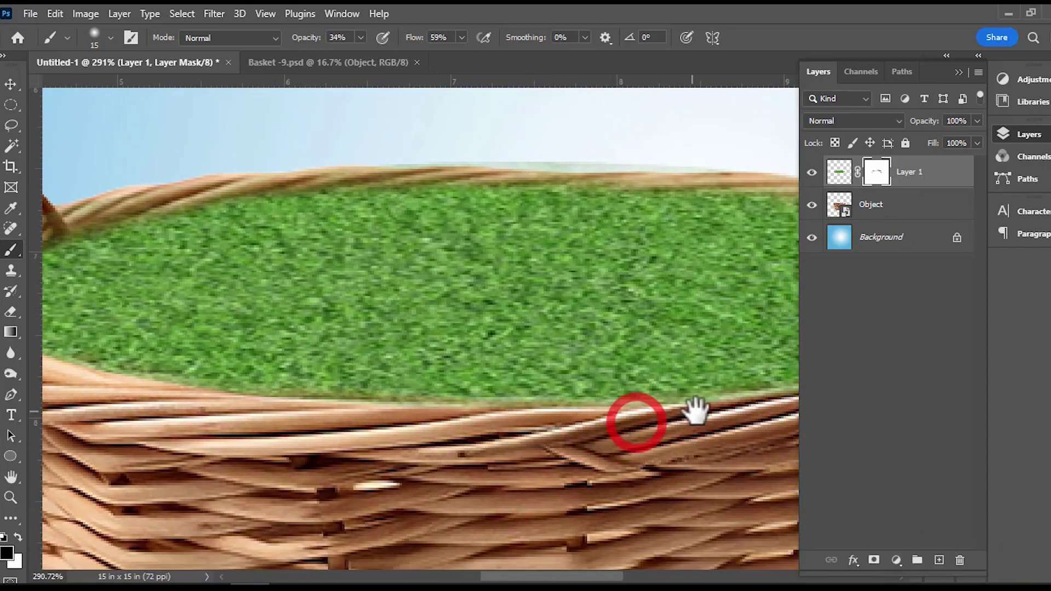
Step: Paint white on the mask to restore the missing grass along the front rim towards the right handle
{"action": "key", "text": "space"}
{"action": "left_click_drag", "start_coordinate": [746, 406], "coordinate": [302, 340]}
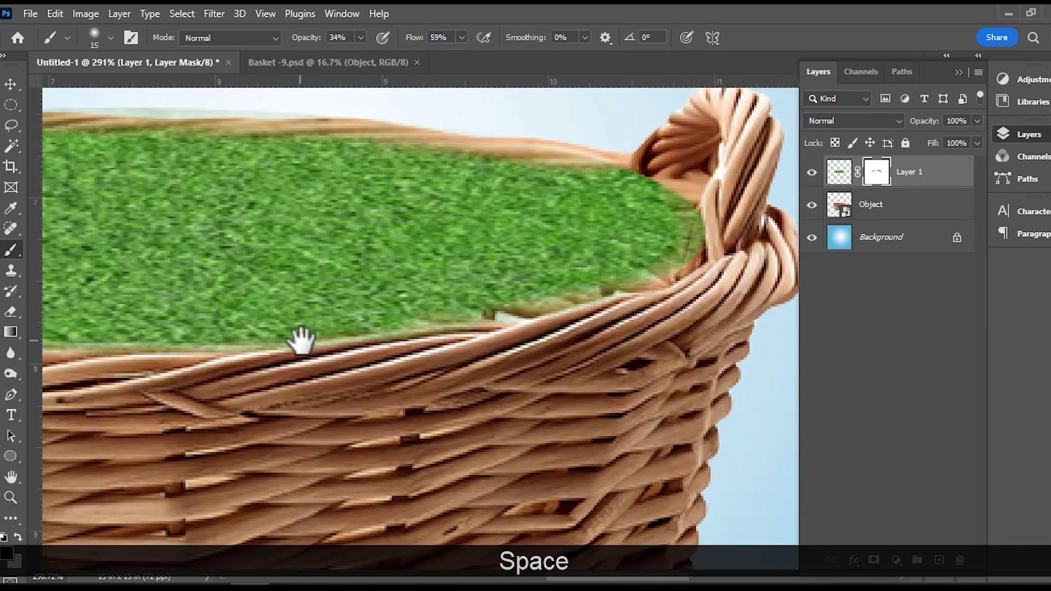
{"action": "key", "text": "x"}
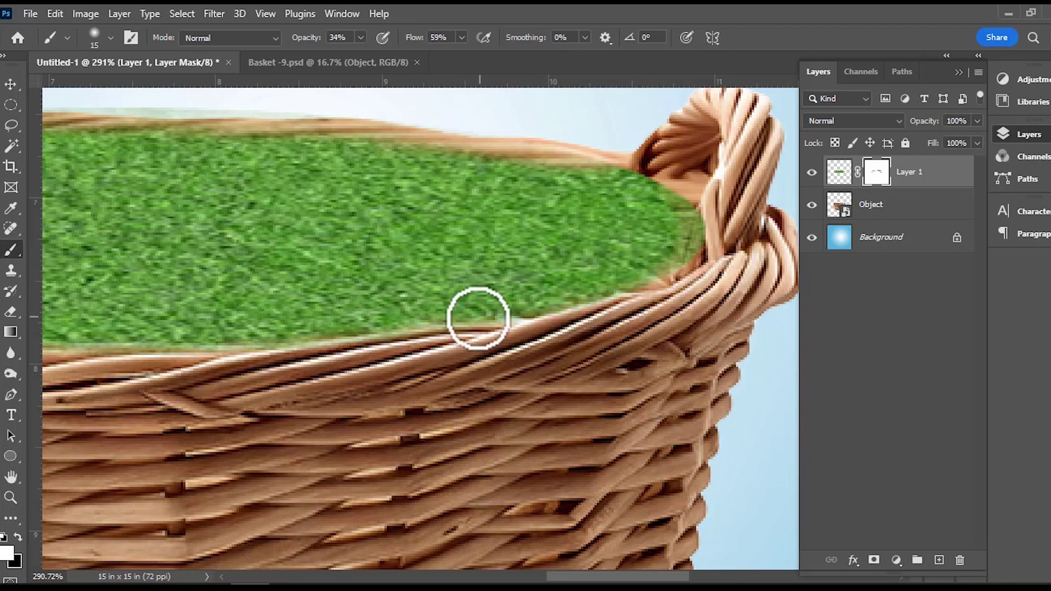
{"action": "mouse_move", "coordinate": [620, 284]}
{"action": "left_mouse_down"}
{"action": "mouse_move", "coordinate": [676, 257]}
{"action": "mouse_move", "coordinate": [623, 285]}
{"action": "mouse_move", "coordinate": [387, 317]}
{"action": "left_mouse_up"}
{"action": "scroll", "coordinate": [387, 317], "scroll_direction": "down", "scroll_amount": 5}
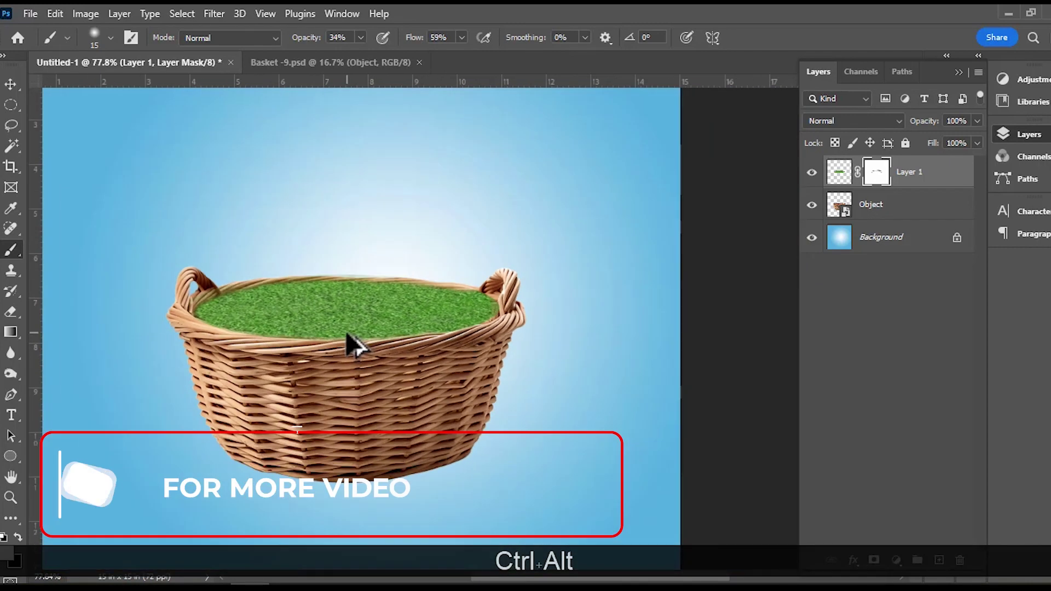
{"action": "scroll", "coordinate": [263, 301], "scroll_direction": "down", "scroll_amount": 2}
{"action": "scroll", "coordinate": [265, 305], "scroll_direction": "up", "scroll_amount": 4}
{"action": "left_click_drag", "start_coordinate": [260, 301], "coordinate": [392, 310]}
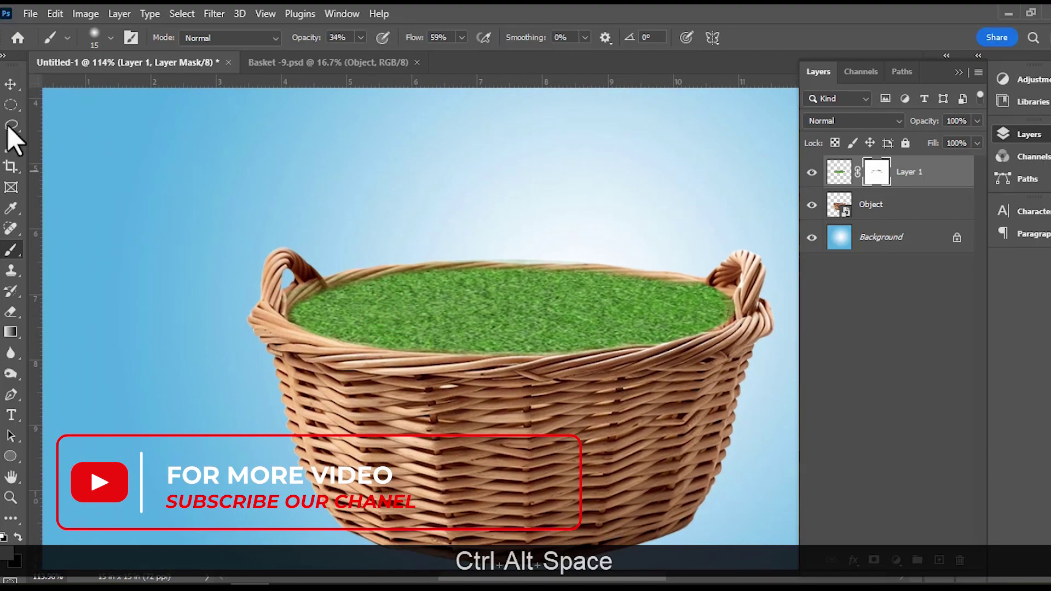
Step: Place the orange juice bottle image from the Video 106 folder and scale it to about 54% above the grass
{"action": "key", "text": "v"}
{"action": "left_click", "coordinate": [184, 466]}
{"action": "key", "text": "alt+Tab"}
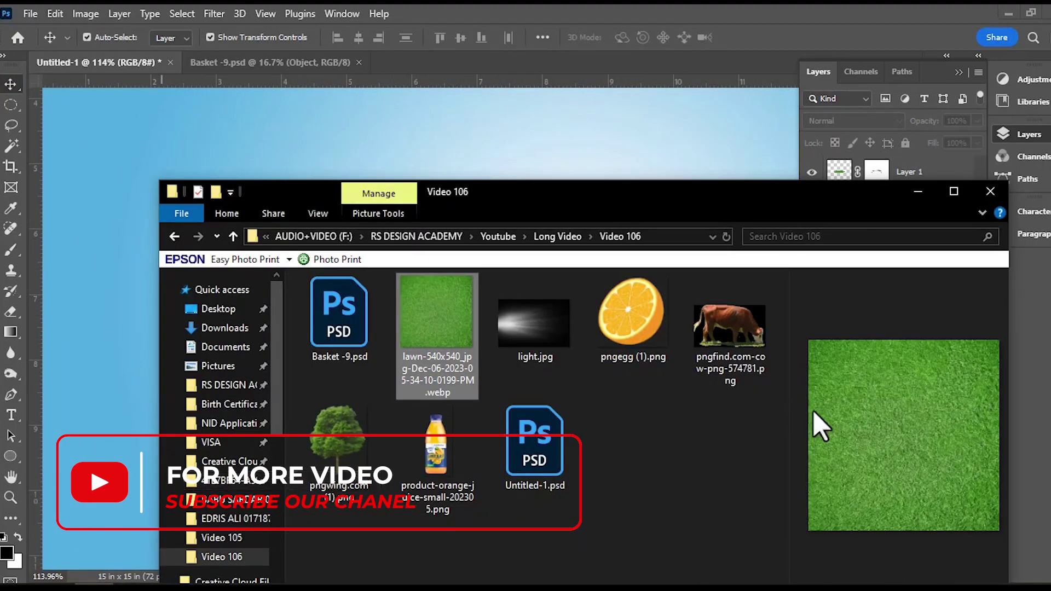
{"action": "left_click_drag", "start_coordinate": [438, 466], "coordinate": [497, 143]}
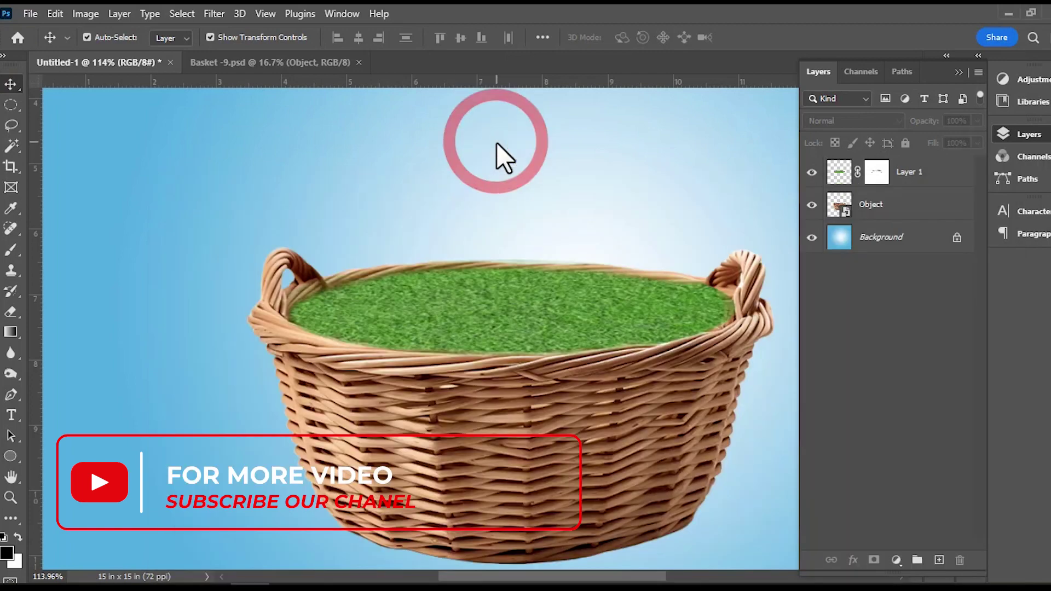
{"action": "scroll", "coordinate": [495, 206], "scroll_direction": "down", "scroll_amount": 5}
{"action": "left_click_drag", "start_coordinate": [579, 169], "coordinate": [495, 295]}
{"action": "left_click_drag", "start_coordinate": [477, 416], "coordinate": [493, 277]}
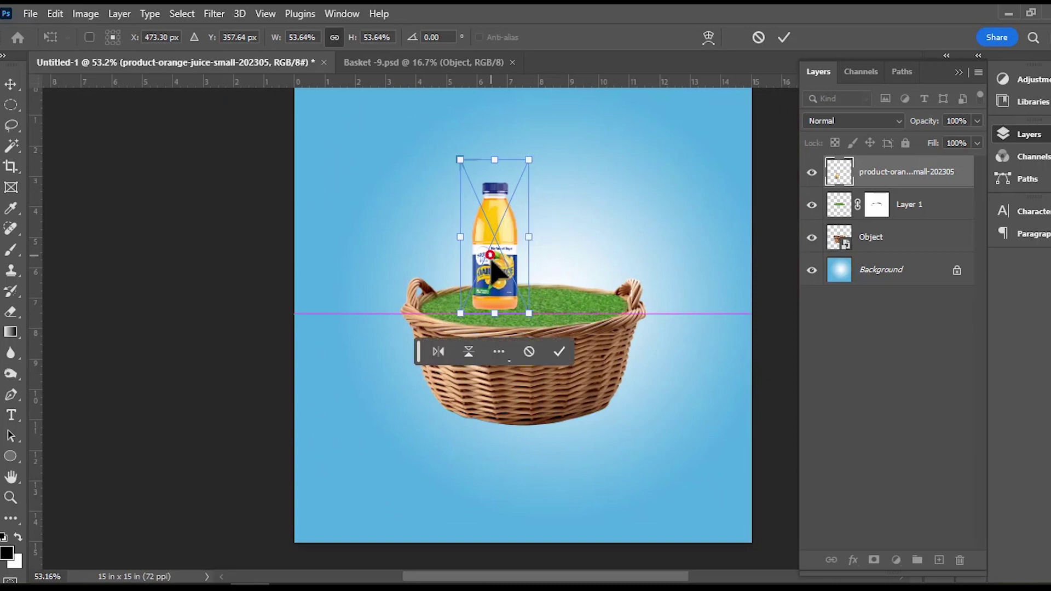
Step: Enlarge the juice bottle slightly, stand it on the grass left of the basket's middle and commit the placement
{"action": "scroll", "coordinate": [526, 284], "scroll_direction": "up", "scroll_amount": 3}
{"action": "left_click_drag", "start_coordinate": [530, 222], "coordinate": [542, 186]}
{"action": "left_click_drag", "start_coordinate": [507, 314], "coordinate": [498, 317]}
{"action": "left_click", "coordinate": [563, 433]}
Step: Place the orange slice image pngegg (1).png from the folder, scale it down to fit beside the bottle and commit it
{"action": "key", "text": "alt+Tab"}
{"action": "left_click_drag", "start_coordinate": [641, 328], "coordinate": [512, 202]}
{"action": "left_click_drag", "start_coordinate": [508, 182], "coordinate": [448, 155]}
{"action": "left_click_drag", "start_coordinate": [631, 251], "coordinate": [523, 364]}
{"action": "left_click_drag", "start_coordinate": [498, 418], "coordinate": [504, 333]}
{"action": "mouse_move", "coordinate": [525, 290]}
{"action": "left_mouse_down"}
{"action": "mouse_move", "coordinate": [503, 298]}
{"action": "mouse_move", "coordinate": [496, 326]}
{"action": "mouse_move", "coordinate": [520, 335]}
{"action": "mouse_move", "coordinate": [525, 313]}
{"action": "mouse_move", "coordinate": [501, 304]}
{"action": "mouse_move", "coordinate": [515, 296]}
{"action": "left_mouse_up"}
{"action": "left_click", "coordinate": [518, 431]}
{"action": "key", "text": "Return"}
Step: Position the orange slice on the grass so that it overlaps the bottle's lower left side
{"action": "left_click_drag", "start_coordinate": [462, 386], "coordinate": [474, 351]}
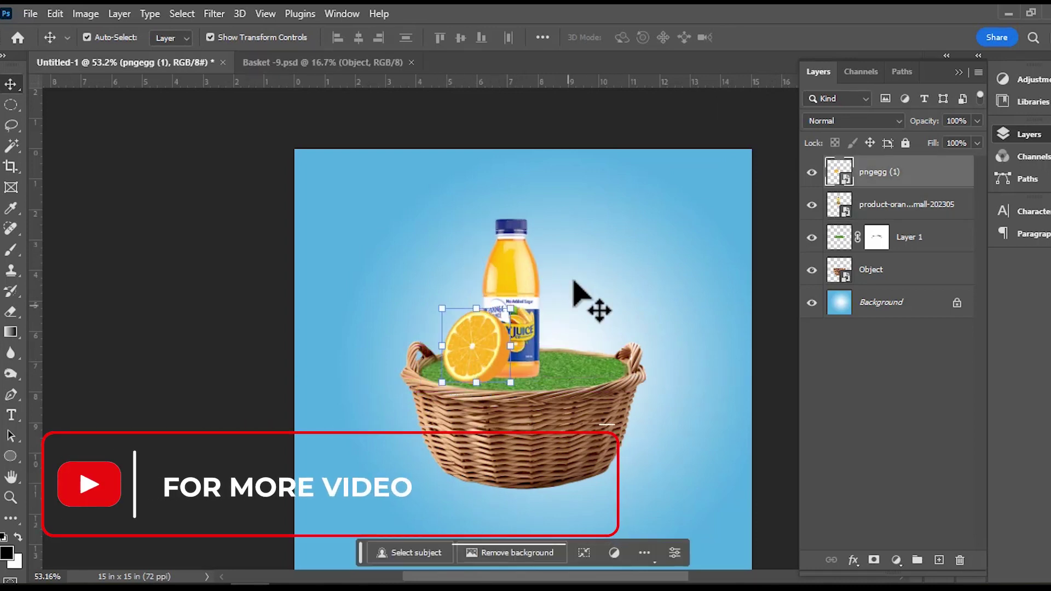
{"action": "left_click", "coordinate": [638, 345]}
{"action": "left_click", "coordinate": [478, 363]}
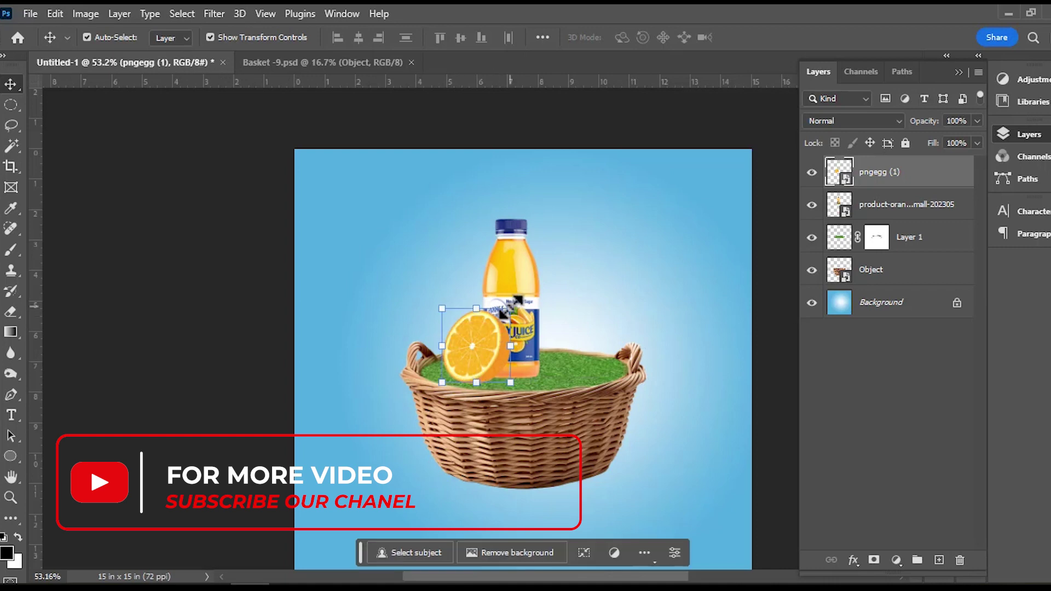
{"action": "left_click_drag", "start_coordinate": [503, 314], "coordinate": [503, 313]}
{"action": "left_click", "coordinate": [688, 306]}
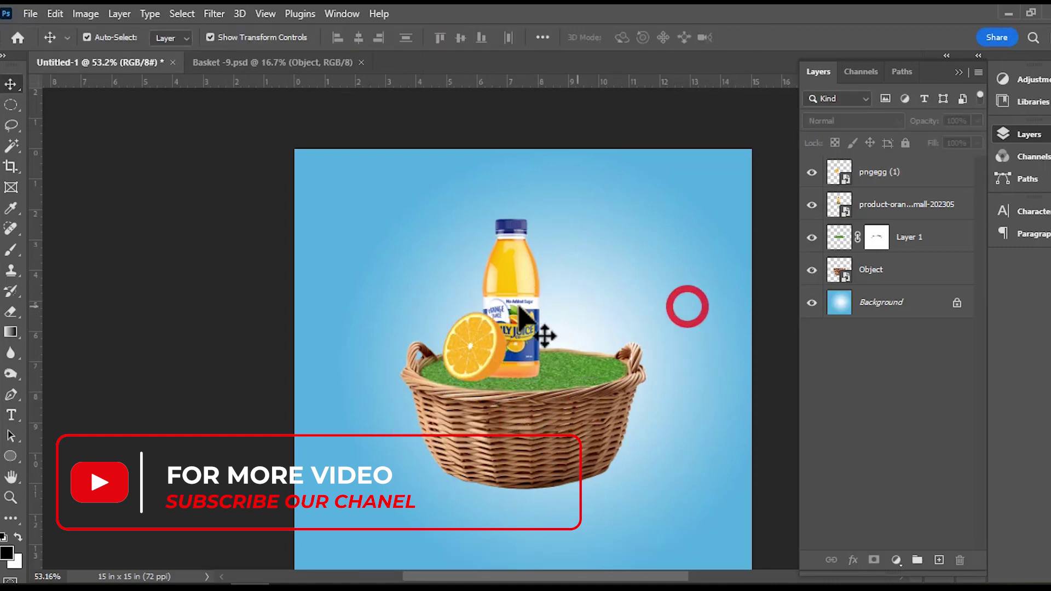
Step: Place the tree image pngwing.com (1).png from the folder, scale it down and move it to the right of the bottle
{"action": "key", "text": "alt+Tab"}
{"action": "left_click", "coordinate": [728, 326]}
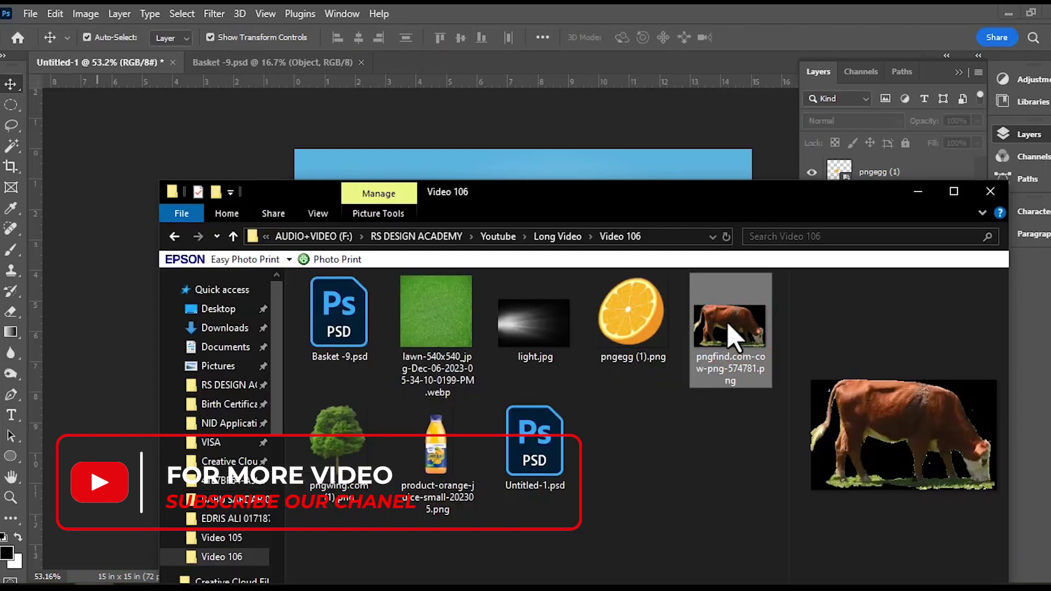
{"action": "left_click_drag", "start_coordinate": [718, 196], "coordinate": [754, 235]}
{"action": "left_click_drag", "start_coordinate": [383, 471], "coordinate": [553, 210]}
{"action": "left_click_drag", "start_coordinate": [701, 141], "coordinate": [447, 435]}
{"action": "left_click_drag", "start_coordinate": [437, 471], "coordinate": [636, 287]}
Step: Shrink the tree further, stand its trunk on the grass near the basket's right handle and commit the placement
{"action": "left_click_drag", "start_coordinate": [650, 228], "coordinate": [633, 252]}
{"action": "left_click_drag", "start_coordinate": [597, 296], "coordinate": [609, 298]}
{"action": "left_click_drag", "start_coordinate": [646, 252], "coordinate": [630, 271]}
{"action": "left_click_drag", "start_coordinate": [590, 327], "coordinate": [606, 326]}
{"action": "left_click", "coordinate": [679, 407]}
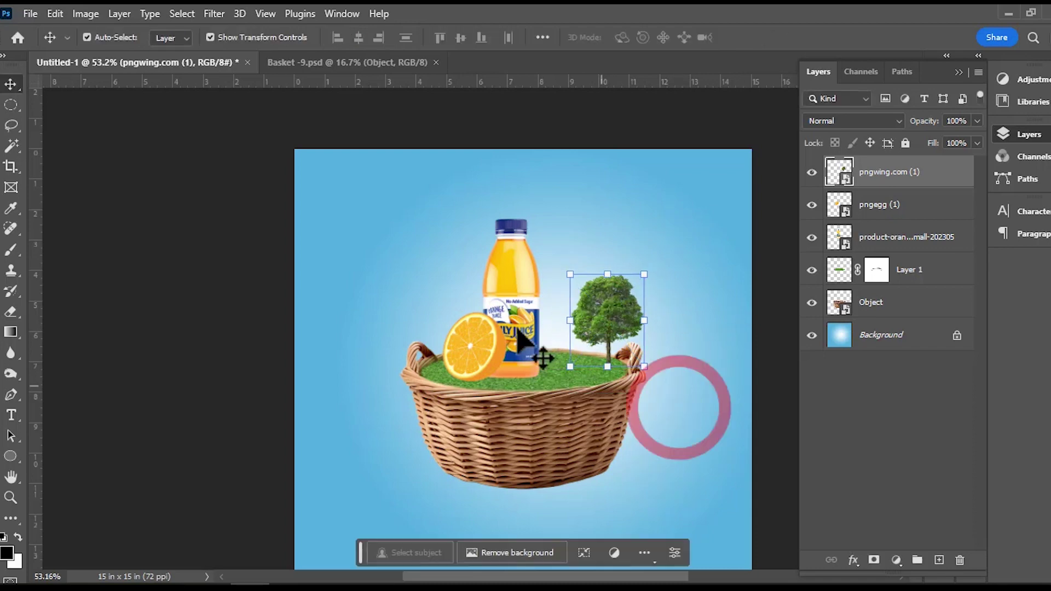
Step: Place the cow image from the folder, scale it down and set it on the grass between the bottle and the tree
{"action": "left_click", "coordinate": [95, 590]}
{"action": "left_click_drag", "start_coordinate": [765, 378], "coordinate": [446, 182]}
{"action": "left_click_drag", "start_coordinate": [747, 221], "coordinate": [584, 362]}
{"action": "key", "text": "Return"}
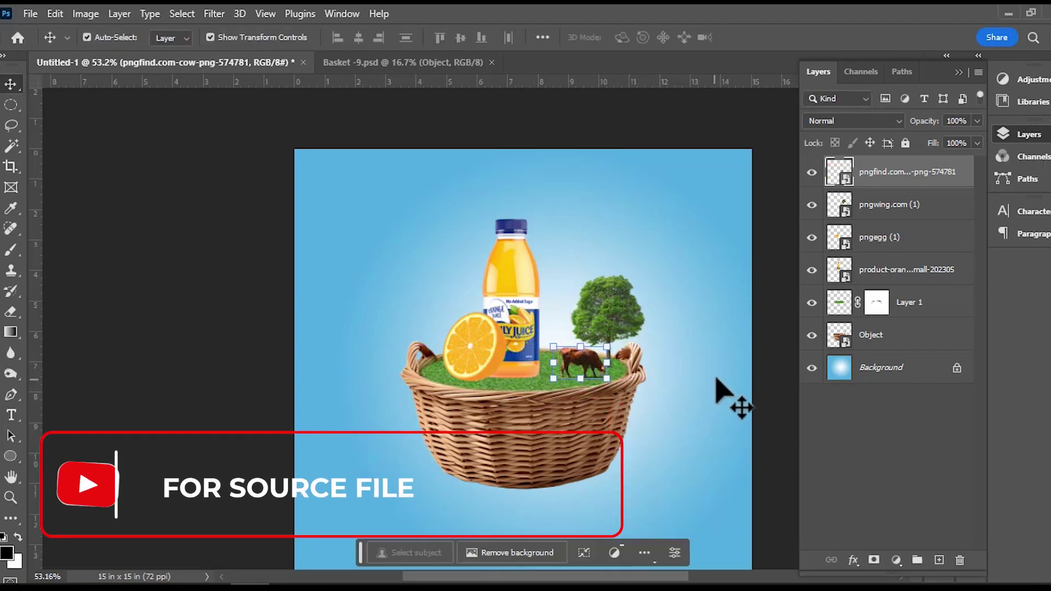
{"action": "left_click", "coordinate": [779, 399]}
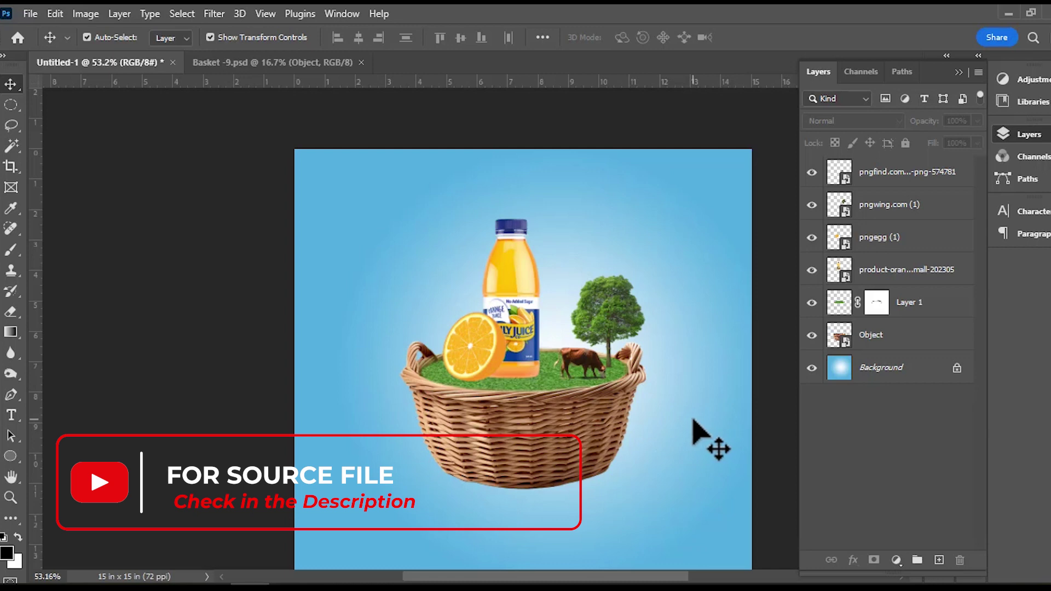
Step: Scale the cow down a little further on the grass
{"action": "left_click", "coordinate": [586, 373]}
{"action": "key", "text": "ctrl+t"}
{"action": "left_click_drag", "start_coordinate": [607, 347], "coordinate": [574, 368]}
{"action": "left_click", "coordinate": [649, 423]}
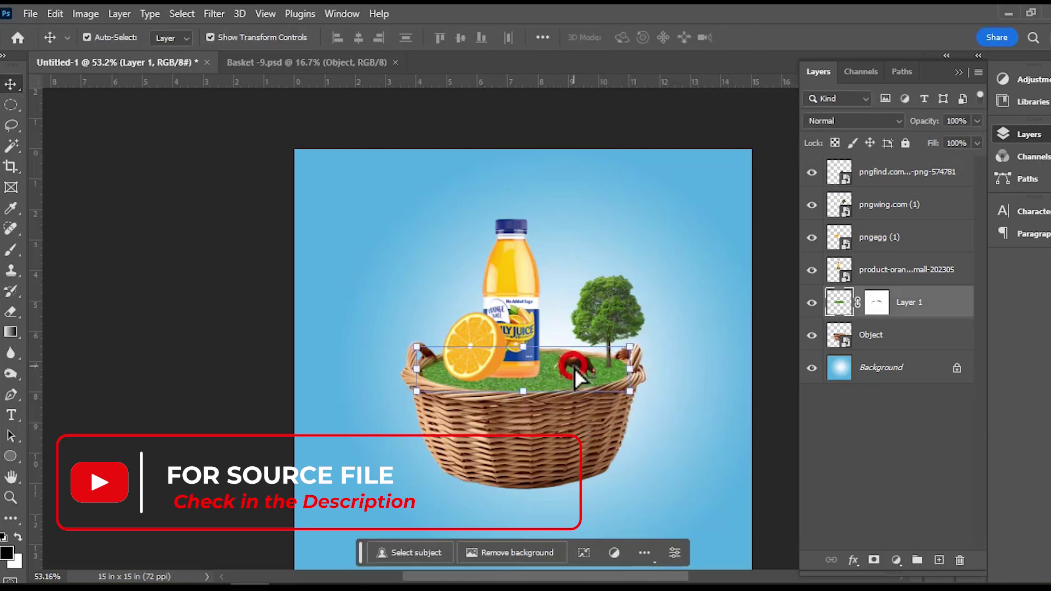
{"action": "key", "text": "ctrl+z"}
Step: Move the cow to the right so that it grazes in front of the tree trunk
{"action": "scroll", "coordinate": [574, 368], "scroll_direction": "up", "scroll_amount": 5}
{"action": "left_click", "coordinate": [594, 317], "text": "ctrl"}
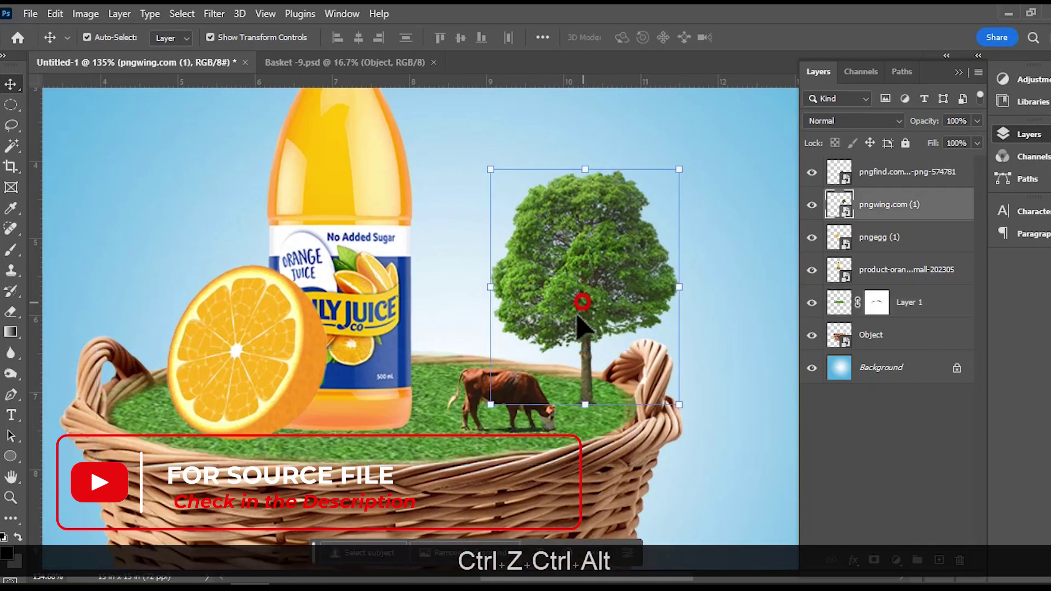
{"action": "left_click_drag", "start_coordinate": [470, 395], "coordinate": [557, 385]}
{"action": "left_click", "coordinate": [622, 294]}
{"action": "left_click", "coordinate": [712, 163]}
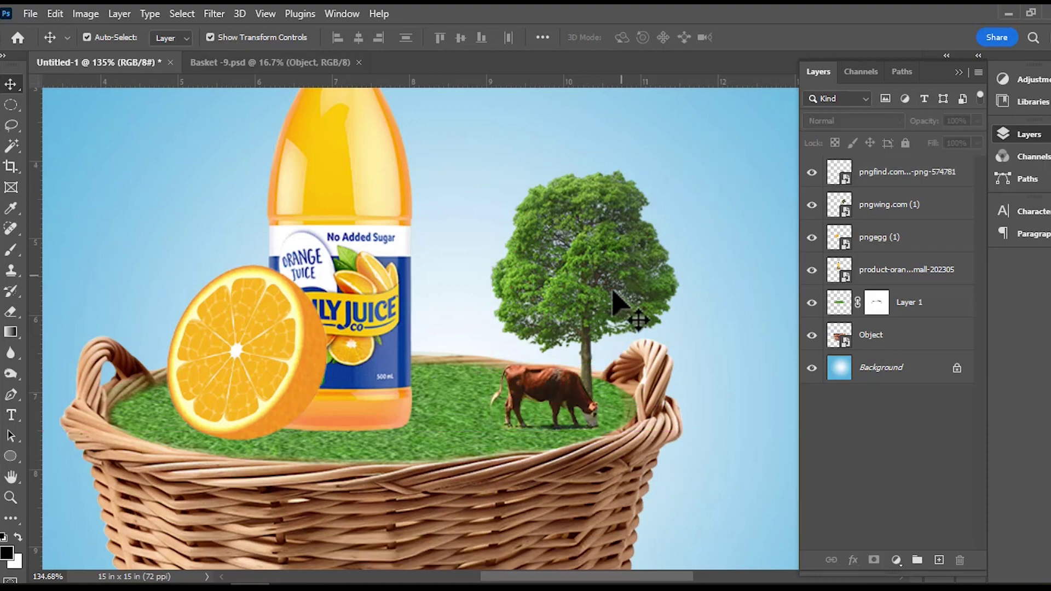
{"action": "scroll", "coordinate": [560, 314], "scroll_direction": "down", "scroll_amount": 5}
{"action": "scroll", "coordinate": [532, 317], "scroll_direction": "down", "scroll_amount": 5}
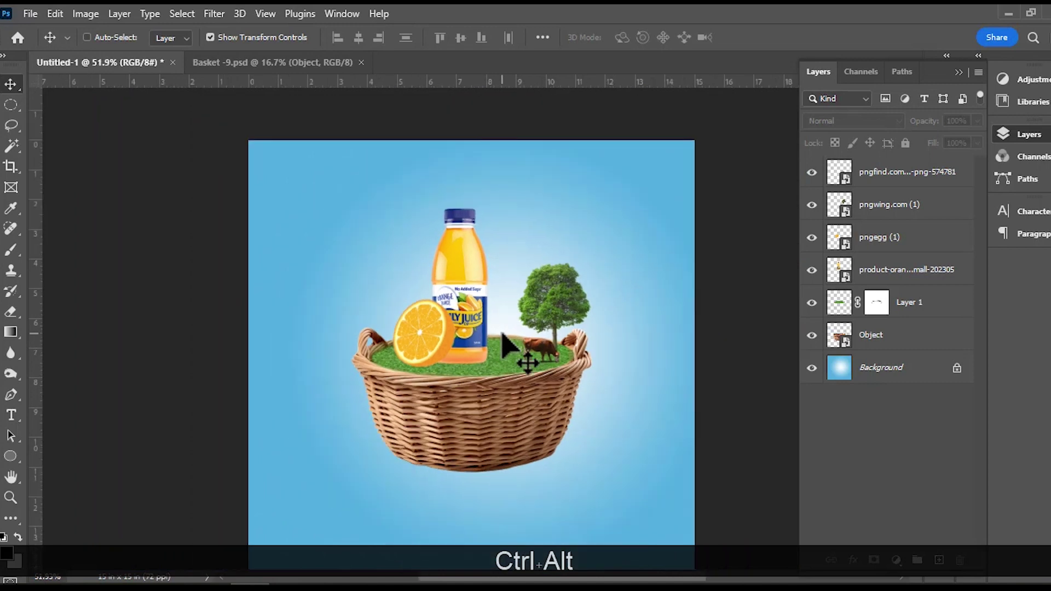
{"action": "left_click", "coordinate": [432, 350]}
{"action": "left_click", "coordinate": [747, 294]}
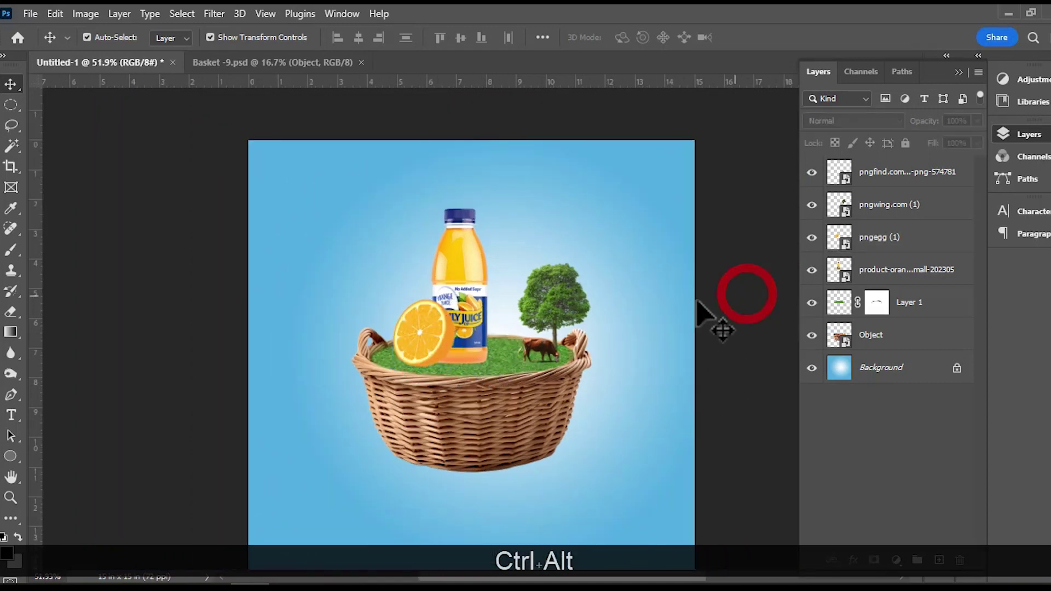
{"action": "scroll", "coordinate": [575, 356], "scroll_direction": "down", "scroll_amount": 2}
{"action": "scroll", "coordinate": [565, 345], "scroll_direction": "up", "scroll_amount": 2}
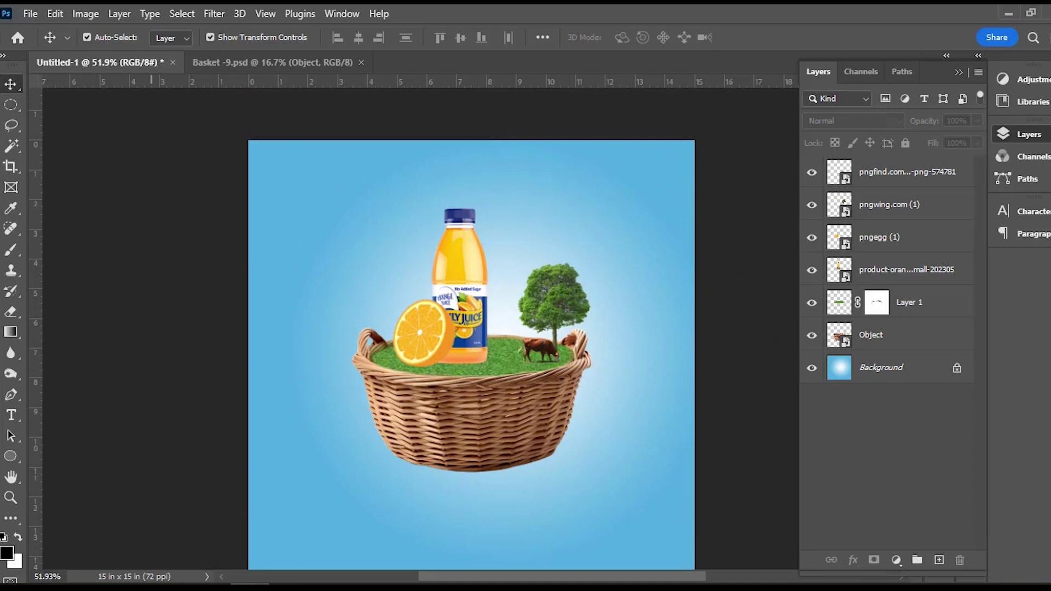
Step: Place light.jpg from the Video 106 folder and move it towards the canvas's upper-left corner
{"action": "left_click", "coordinate": [94, 582]}
{"action": "left_click", "coordinate": [582, 366]}
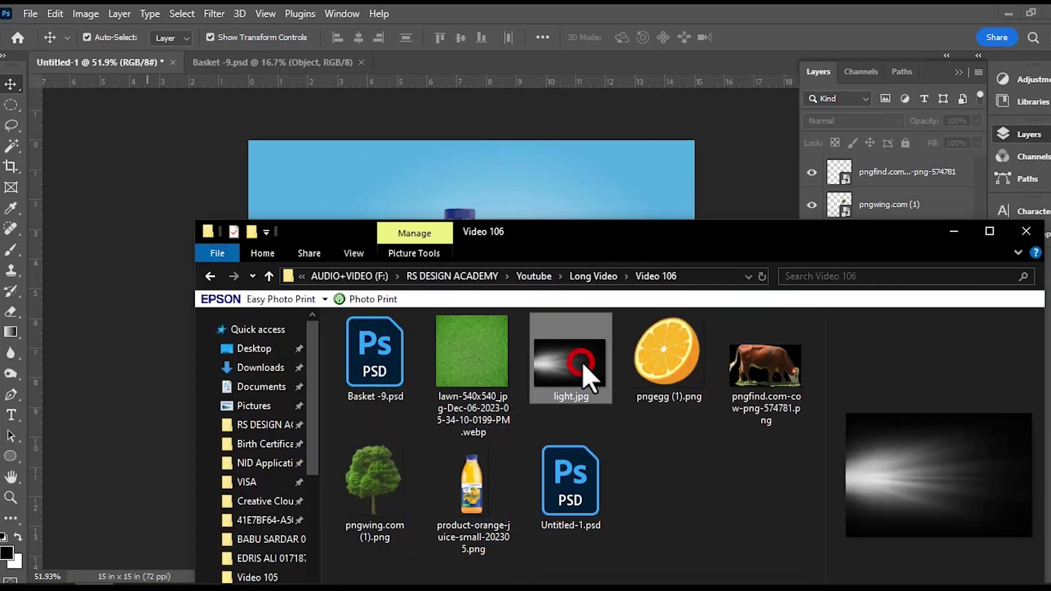
{"action": "left_click_drag", "start_coordinate": [574, 377], "coordinate": [355, 196]}
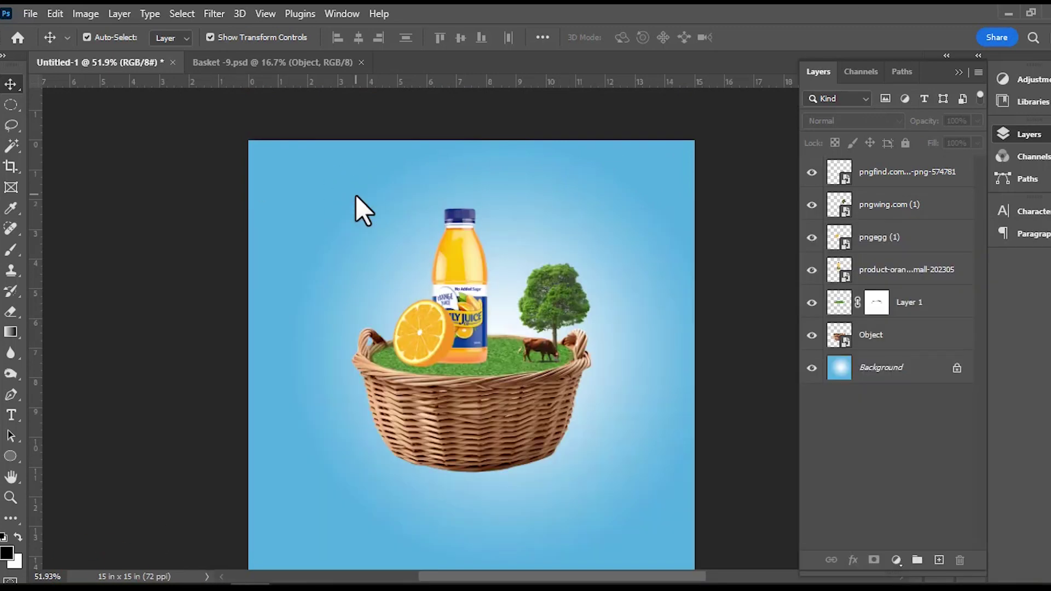
{"action": "left_click_drag", "start_coordinate": [429, 357], "coordinate": [279, 181]}
Step: Rotate the light image to about 40° and scale it to about 162% so its rays shine from the upper-left corner
{"action": "left_click_drag", "start_coordinate": [422, 122], "coordinate": [378, 192]}
{"action": "left_click_drag", "start_coordinate": [431, 225], "coordinate": [436, 184]}
{"action": "left_click_drag", "start_coordinate": [375, 227], "coordinate": [351, 230]}
{"action": "left_click_drag", "start_coordinate": [329, 263], "coordinate": [366, 359]}
{"action": "mouse_move", "coordinate": [361, 272]}
{"action": "left_mouse_down"}
{"action": "mouse_move", "coordinate": [364, 288]}
{"action": "mouse_move", "coordinate": [377, 280]}
{"action": "left_mouse_up"}
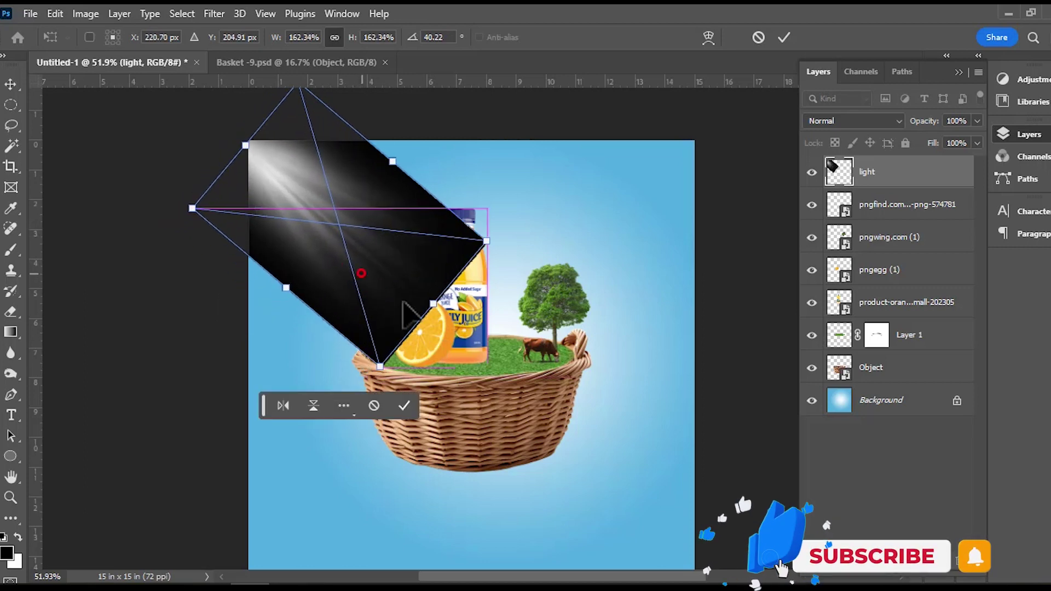
{"action": "left_click", "coordinate": [404, 406]}
Step: Set the light layer's blend mode to Screen and enlarge the light rays slightly towards the basket
{"action": "left_click", "coordinate": [867, 121]}
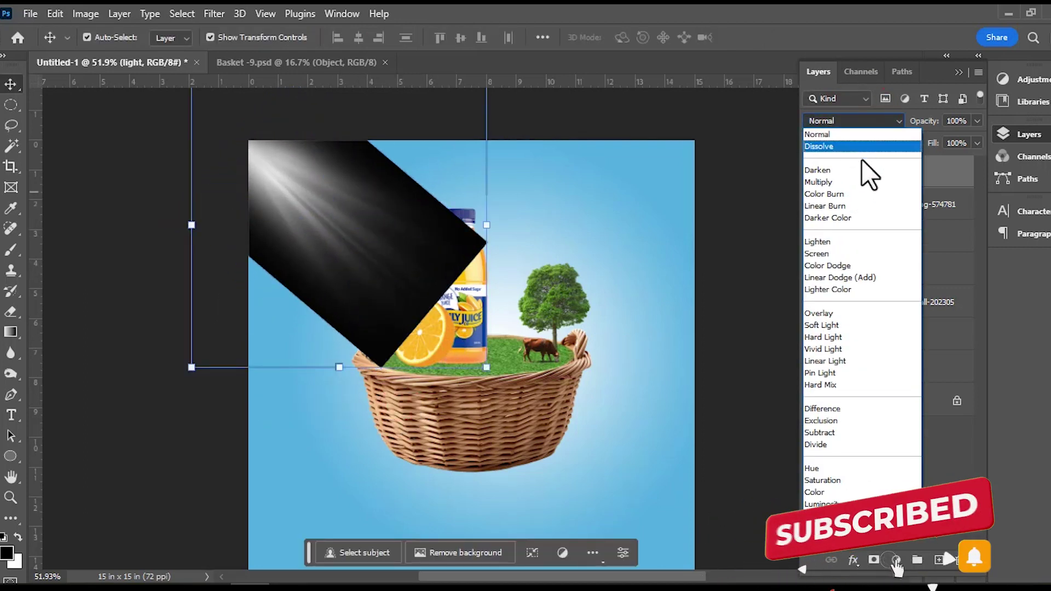
{"action": "left_click", "coordinate": [833, 254]}
{"action": "left_click_drag", "start_coordinate": [482, 373], "coordinate": [462, 359]}
{"action": "left_click_drag", "start_coordinate": [434, 310], "coordinate": [457, 323]}
{"action": "left_click", "coordinate": [785, 37]}
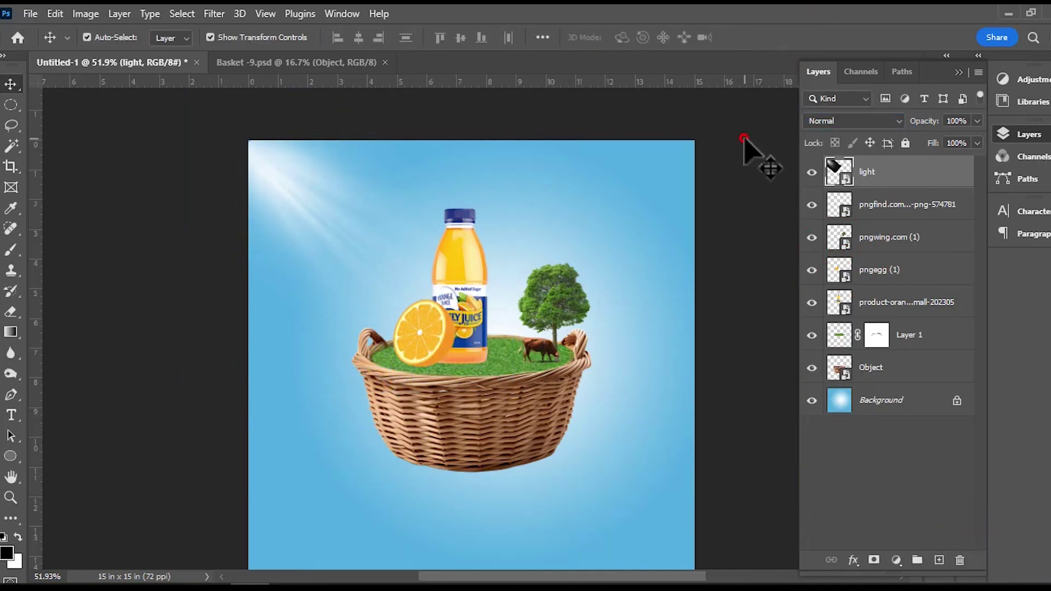
Step: Select the orange juice bottle layer and scale the bottle up slightly, keeping its base on the grass
{"action": "scroll", "coordinate": [548, 294], "scroll_direction": "down", "scroll_amount": 5}
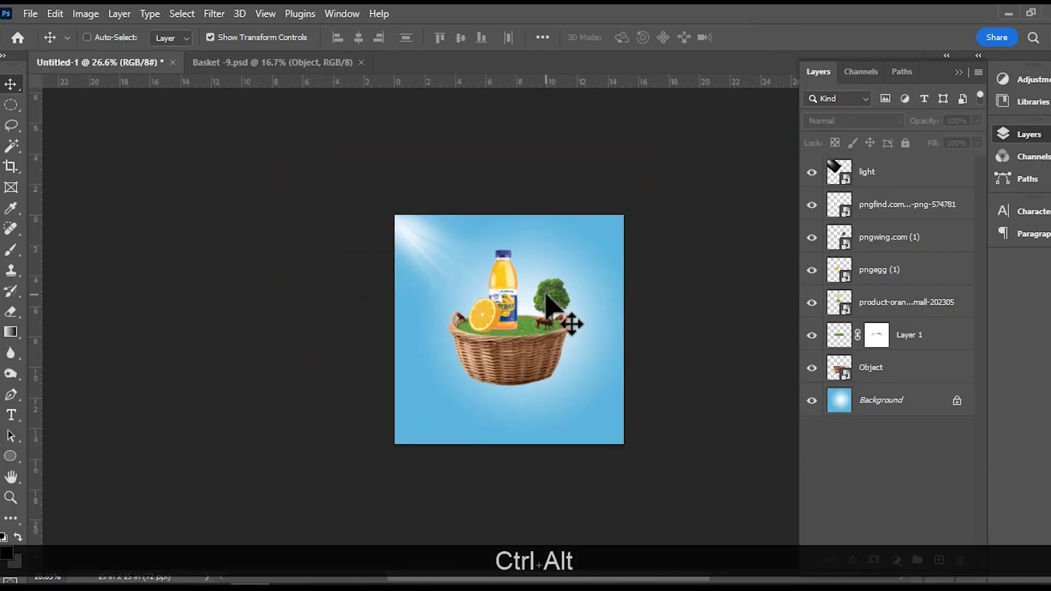
{"action": "scroll", "coordinate": [545, 295], "scroll_direction": "up", "scroll_amount": 1}
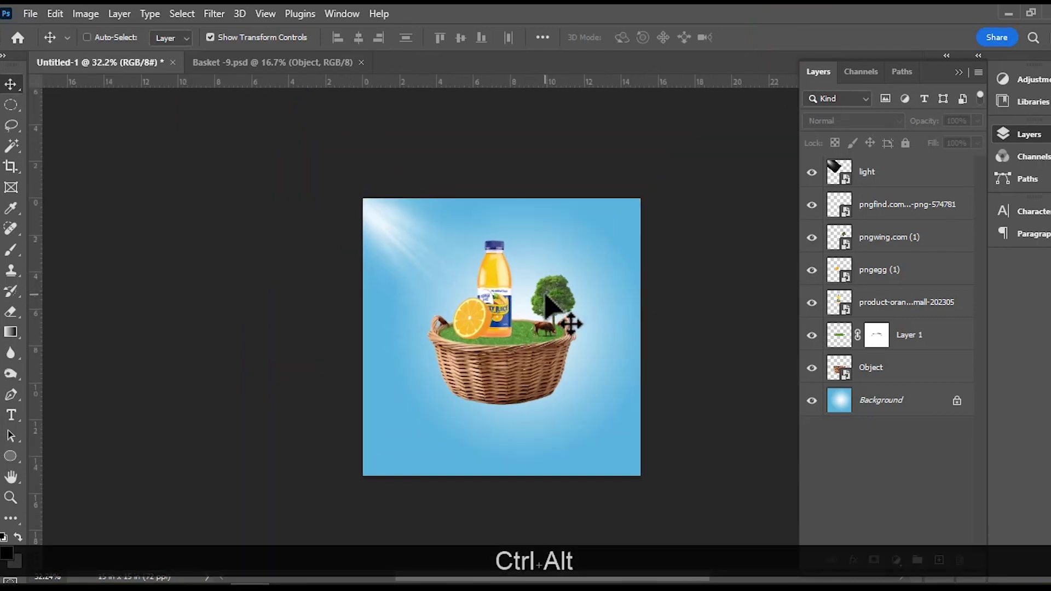
{"action": "scroll", "coordinate": [548, 304], "scroll_direction": "up", "scroll_amount": 2}
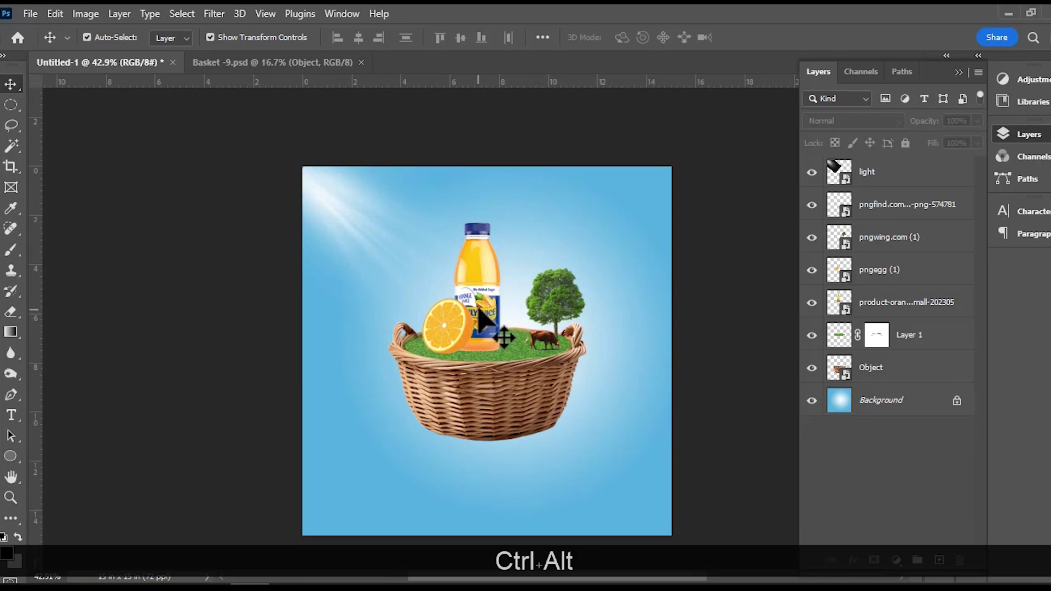
{"action": "left_click", "coordinate": [470, 235], "text": "ctrl"}
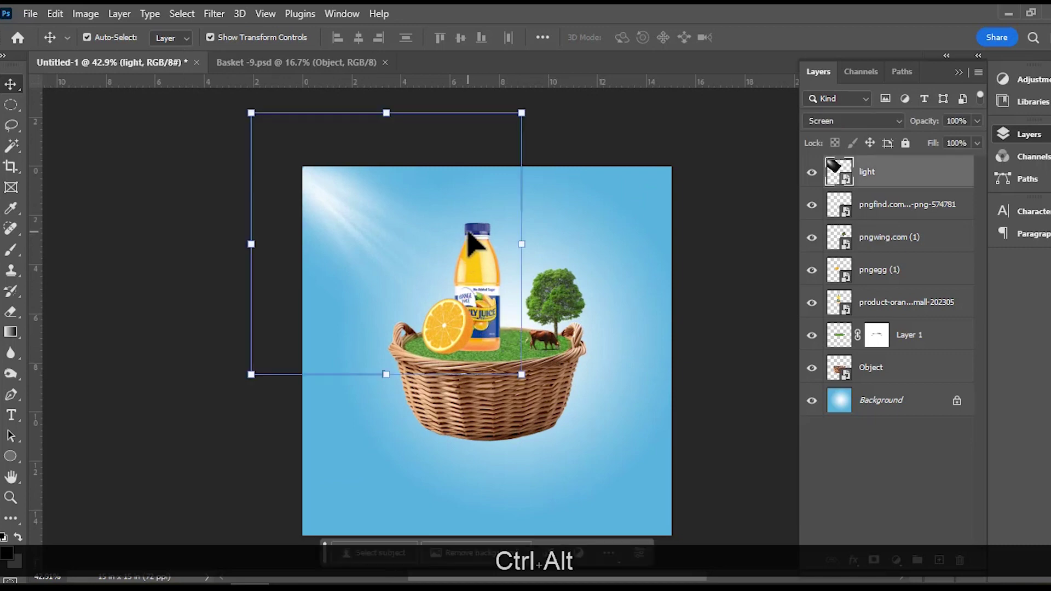
{"action": "left_click", "coordinate": [893, 244]}
{"action": "left_click", "coordinate": [887, 216]}
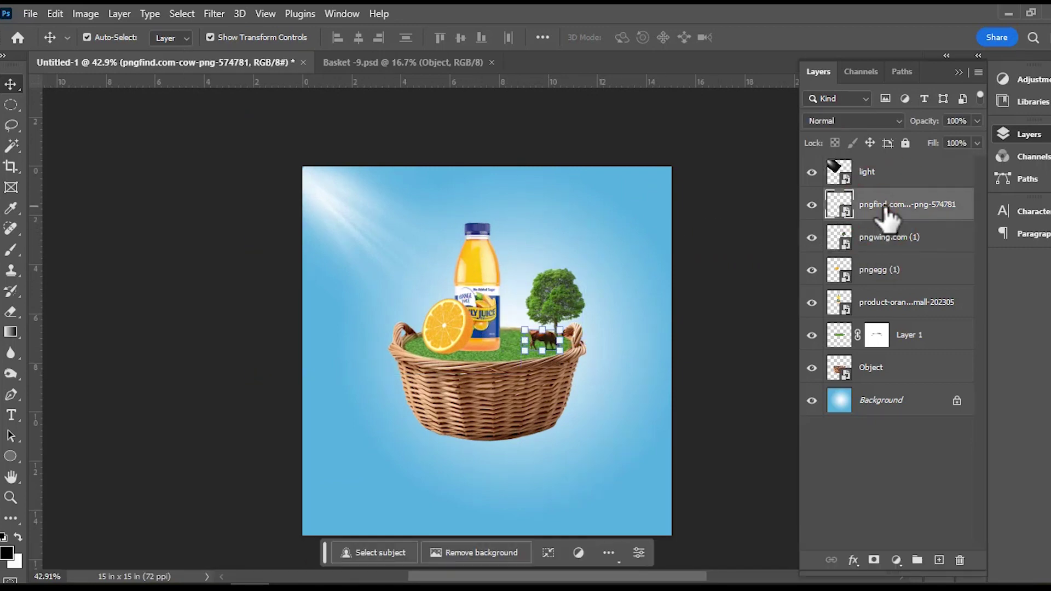
{"action": "left_click", "coordinate": [871, 304]}
{"action": "key", "text": "ctrl+t"}
{"action": "mouse_move", "coordinate": [441, 200]}
{"action": "left_mouse_down"}
{"action": "mouse_move", "coordinate": [431, 184]}
{"action": "mouse_move", "coordinate": [434, 193]}
{"action": "left_mouse_up"}
{"action": "left_click", "coordinate": [540, 392]}
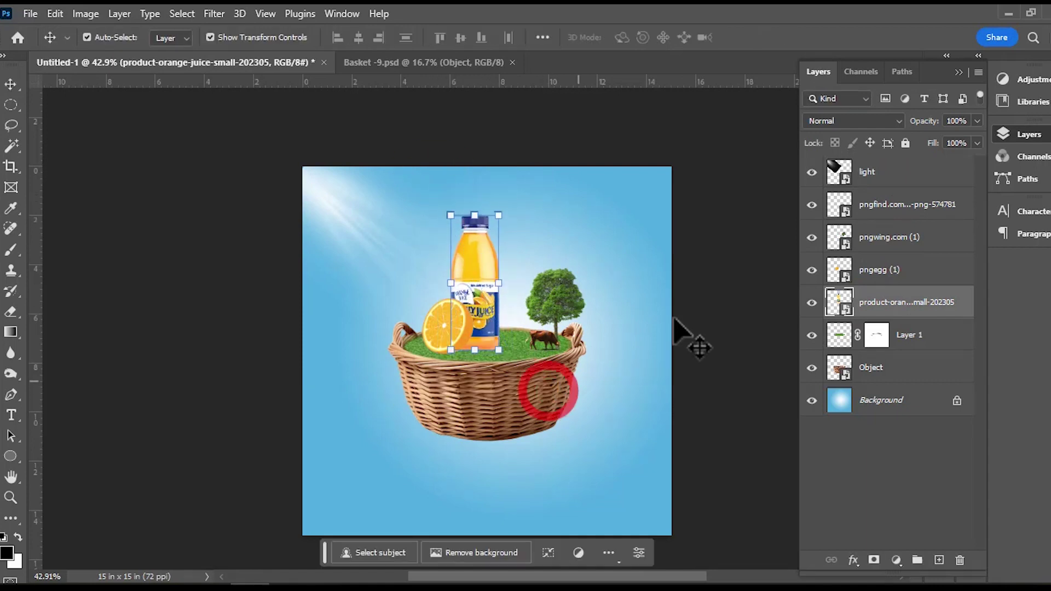
Step: Move the orange juice bottle slightly lower onto the basket's grass
{"action": "left_click_drag", "start_coordinate": [490, 333], "coordinate": [490, 336]}
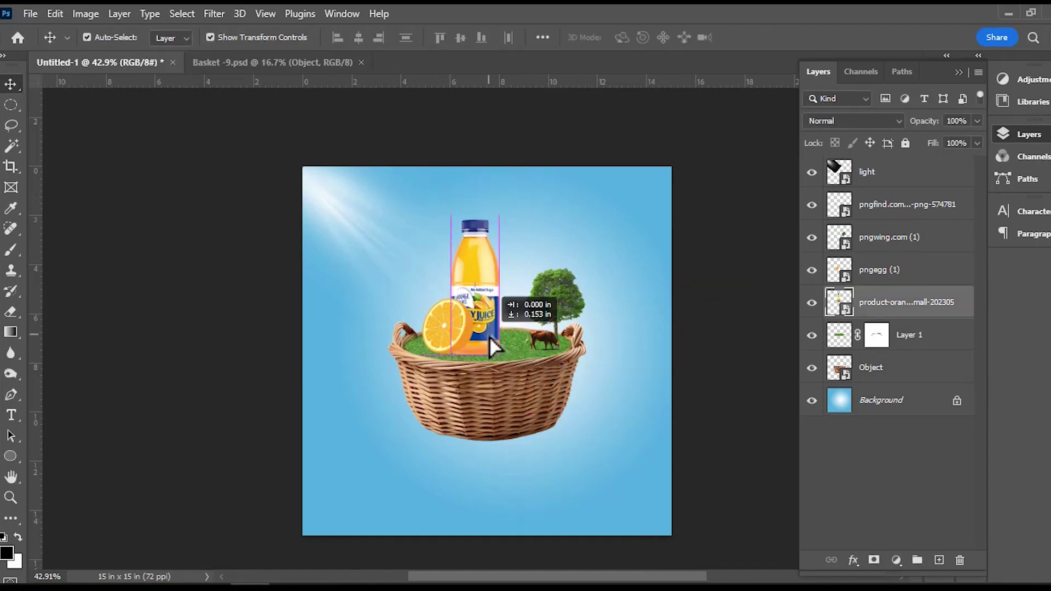
{"action": "left_click", "coordinate": [766, 334]}
{"action": "left_click", "coordinate": [442, 335]}
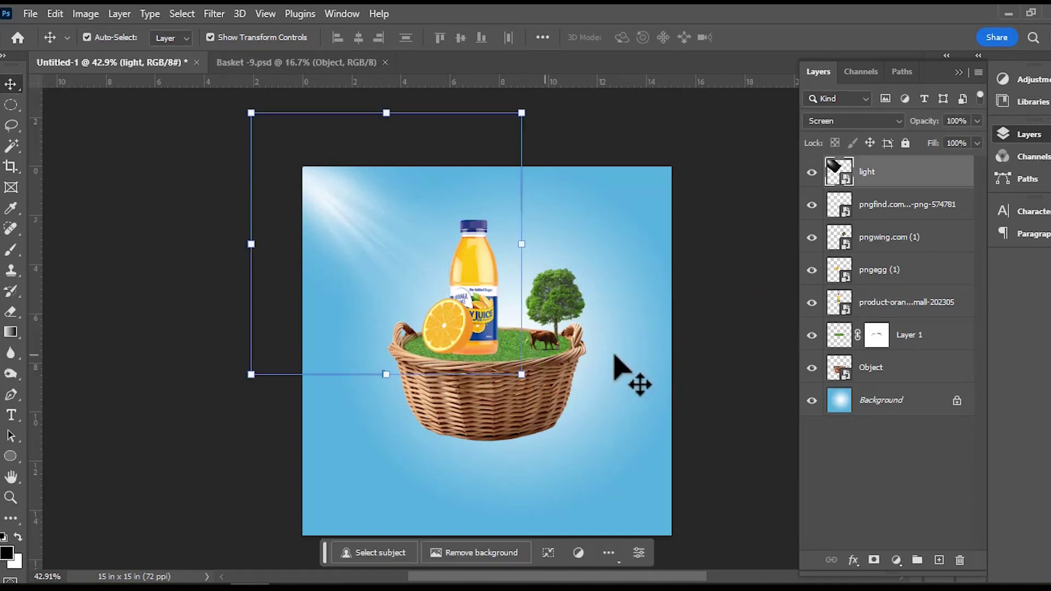
Step: Nudge the orange slice three small steps to the left in front of the bottle
{"action": "left_click", "coordinate": [904, 209]}
{"action": "left_click", "coordinate": [874, 273]}
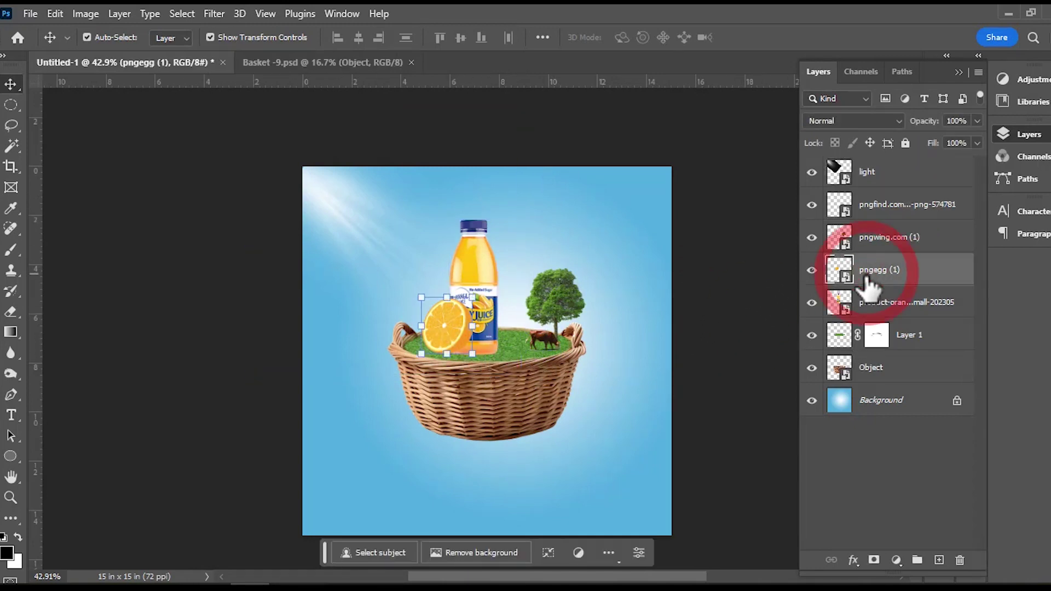
{"action": "key", "text": "Left"}
{"action": "key", "text": "Left"}
{"action": "key", "text": "Left"}
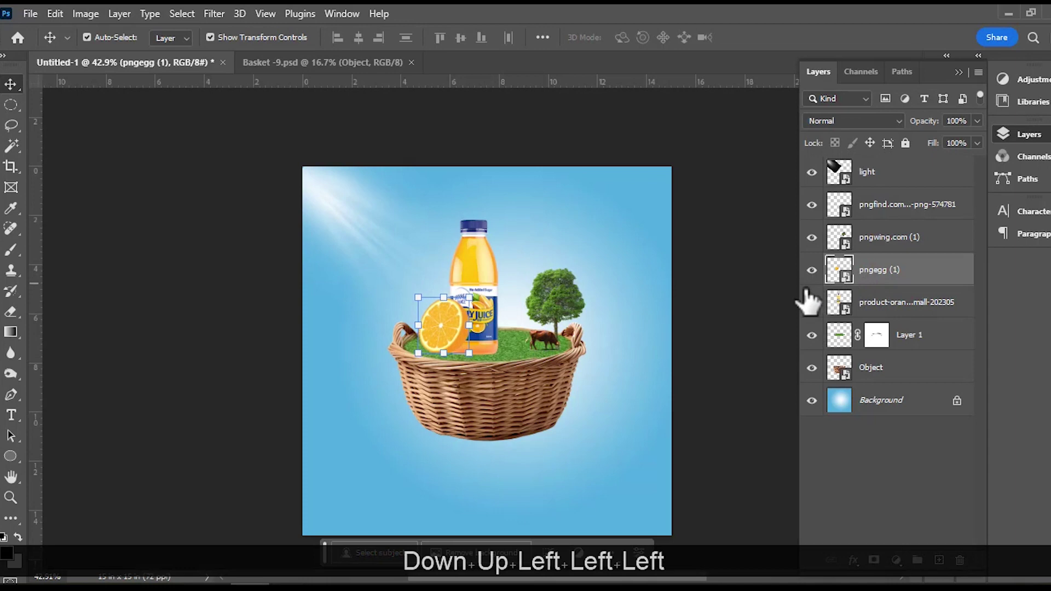
Step: Hide the light rays layer so the basket scene can be edited without it
{"action": "left_click", "coordinate": [755, 288]}
{"action": "left_click", "coordinate": [369, 248]}
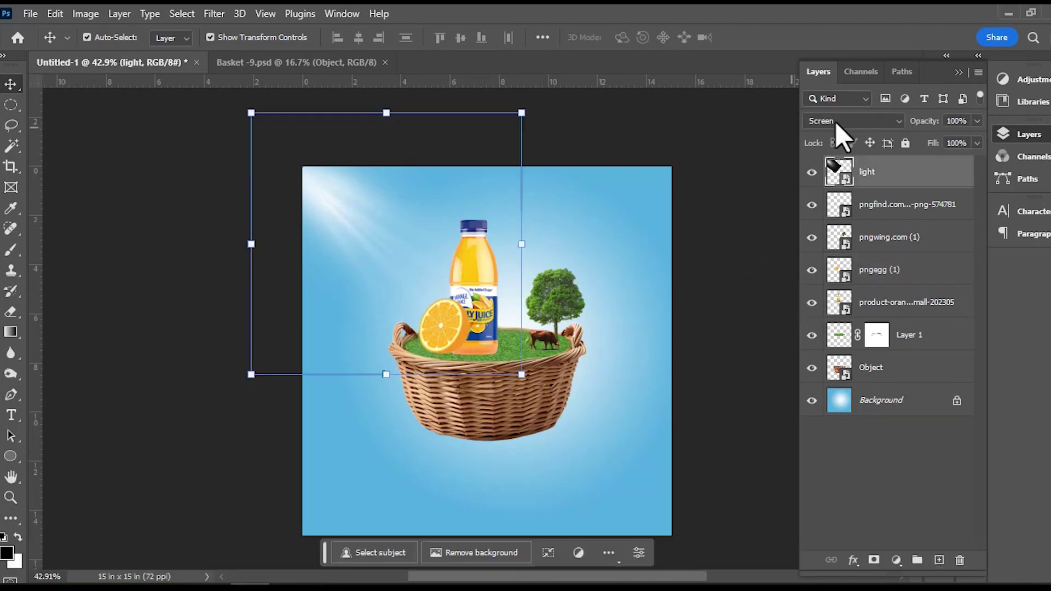
{"action": "left_click", "coordinate": [812, 172]}
{"action": "left_click", "coordinate": [729, 212]}
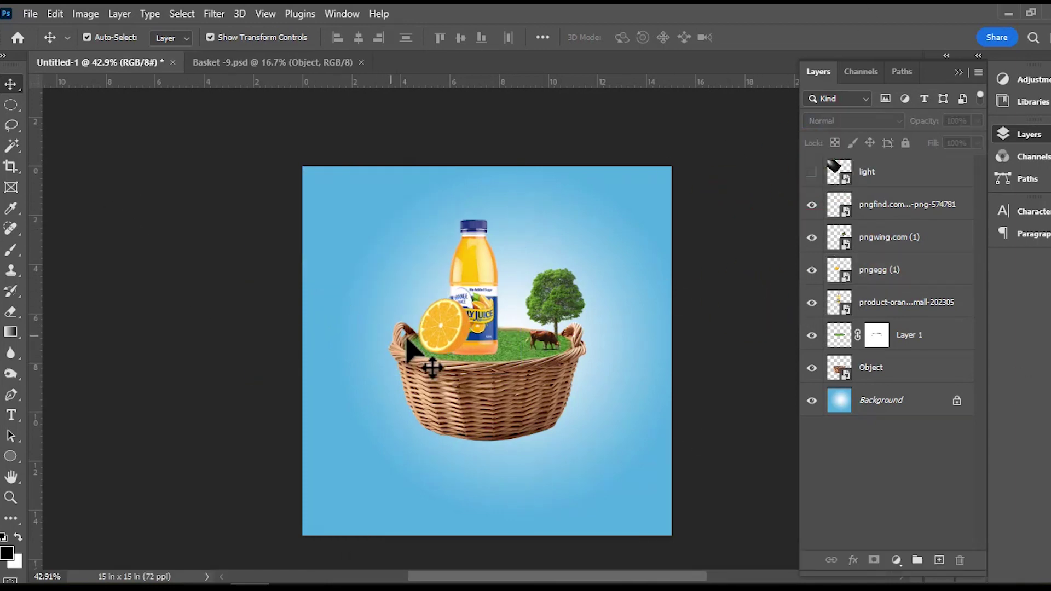
Step: Give the orange slice a black drop shadow at 50% opacity and set its angle to 145°
{"action": "left_click", "coordinate": [425, 338]}
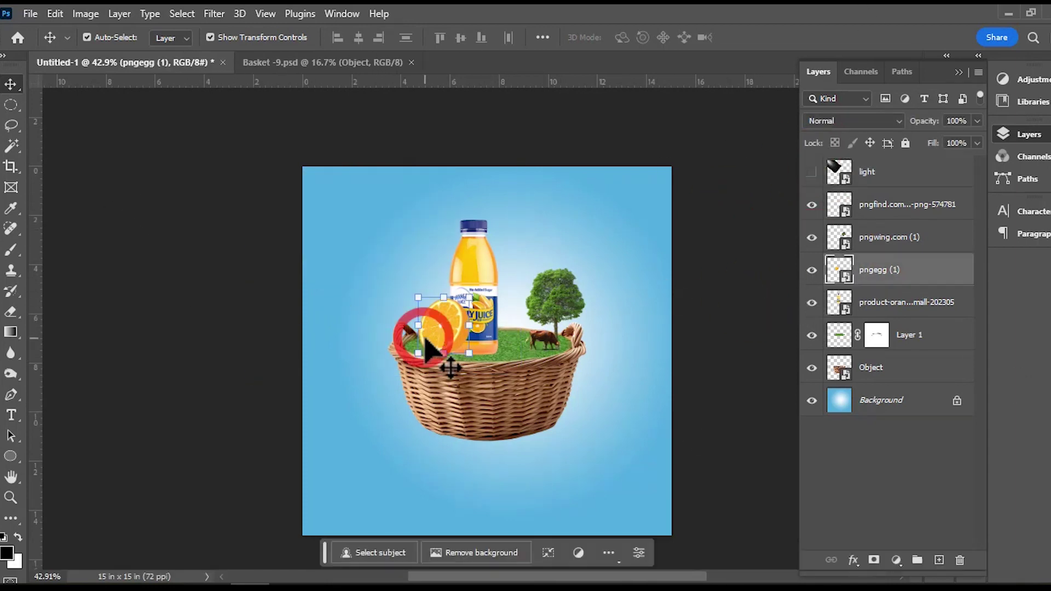
{"action": "left_click", "coordinate": [853, 560]}
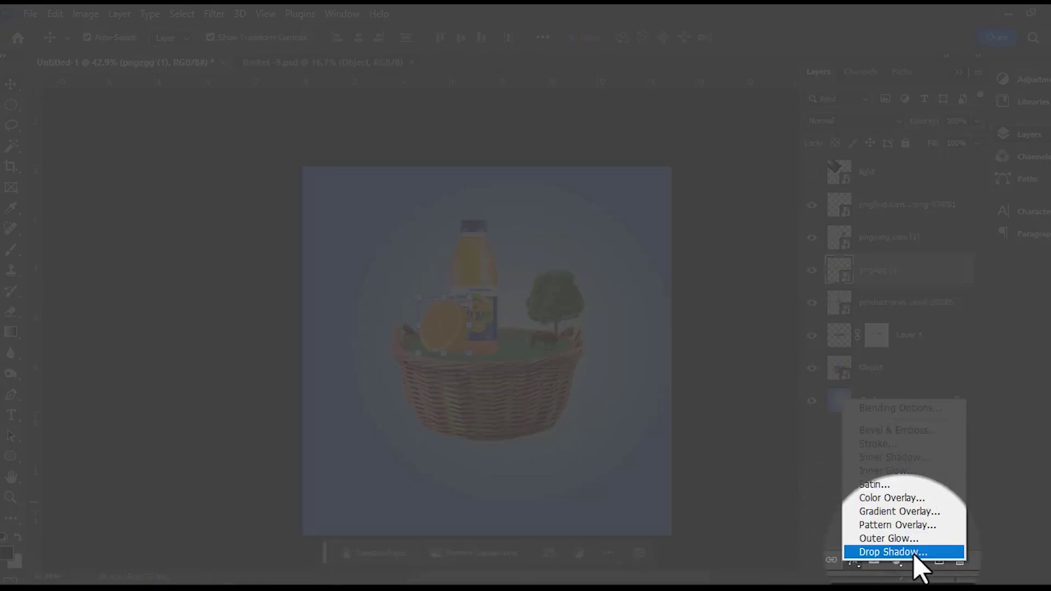
{"action": "left_click", "coordinate": [909, 553]}
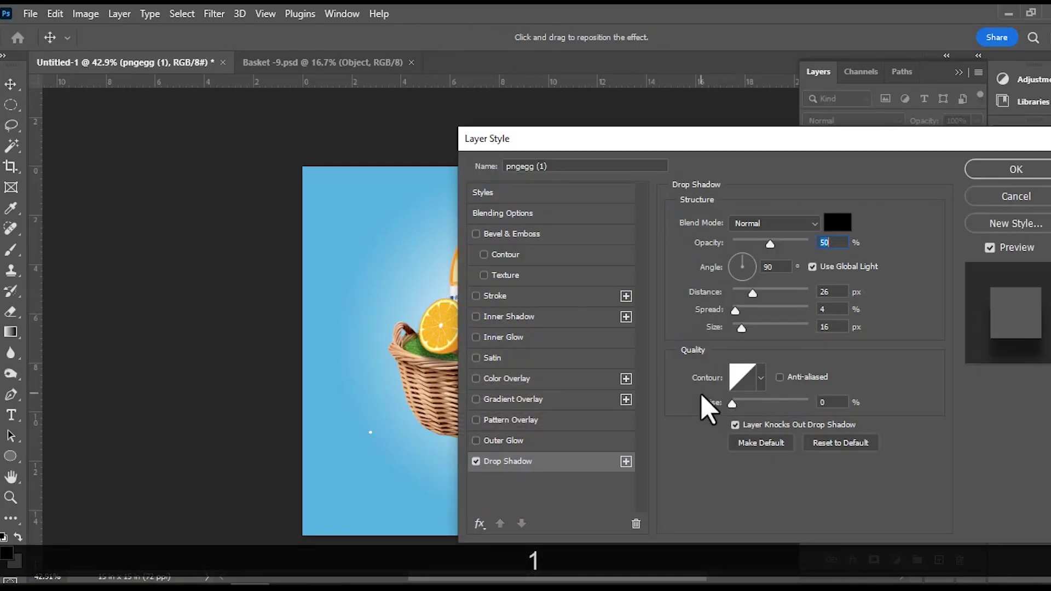
{"action": "left_click_drag", "start_coordinate": [646, 144], "coordinate": [824, 83]}
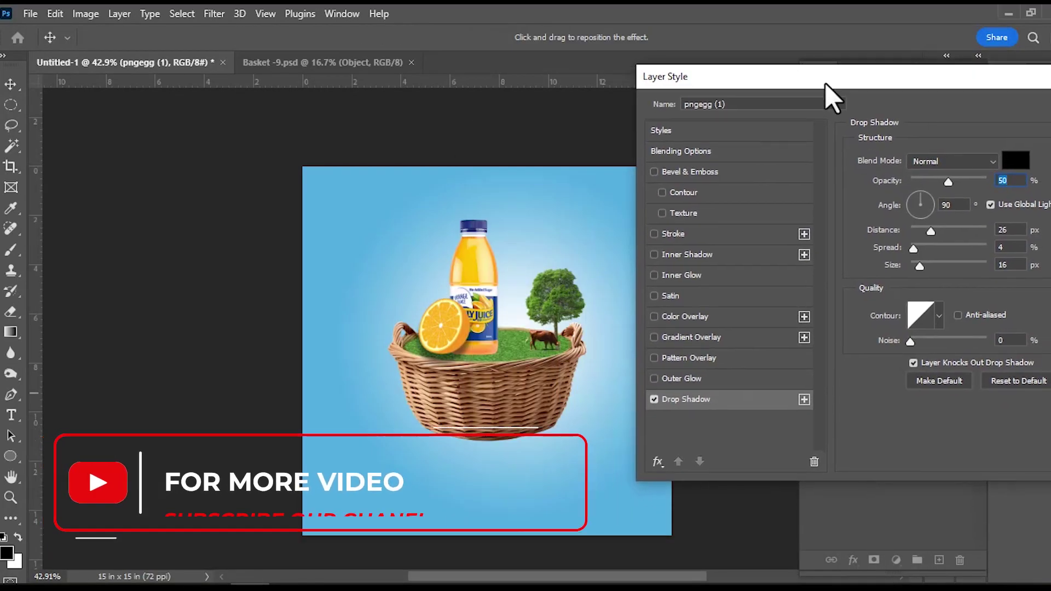
{"action": "left_click", "coordinate": [915, 199]}
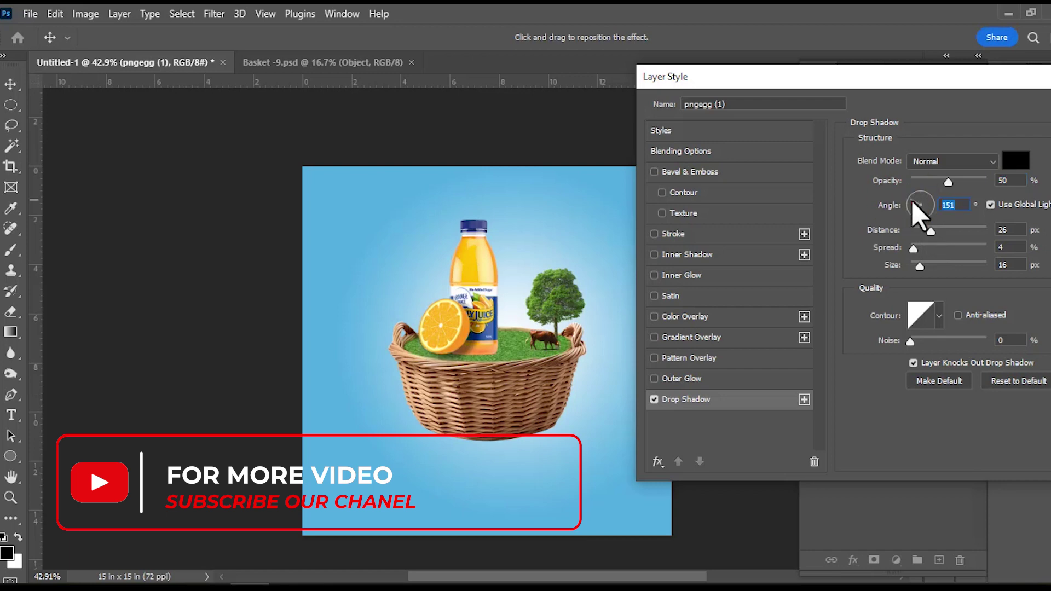
{"action": "key", "text": "Down"}
{"action": "key", "text": "Down"}
{"action": "key", "text": "Down"}
{"action": "key", "text": "Down"}
{"action": "key", "text": "Down"}
{"action": "key", "text": "Down"}
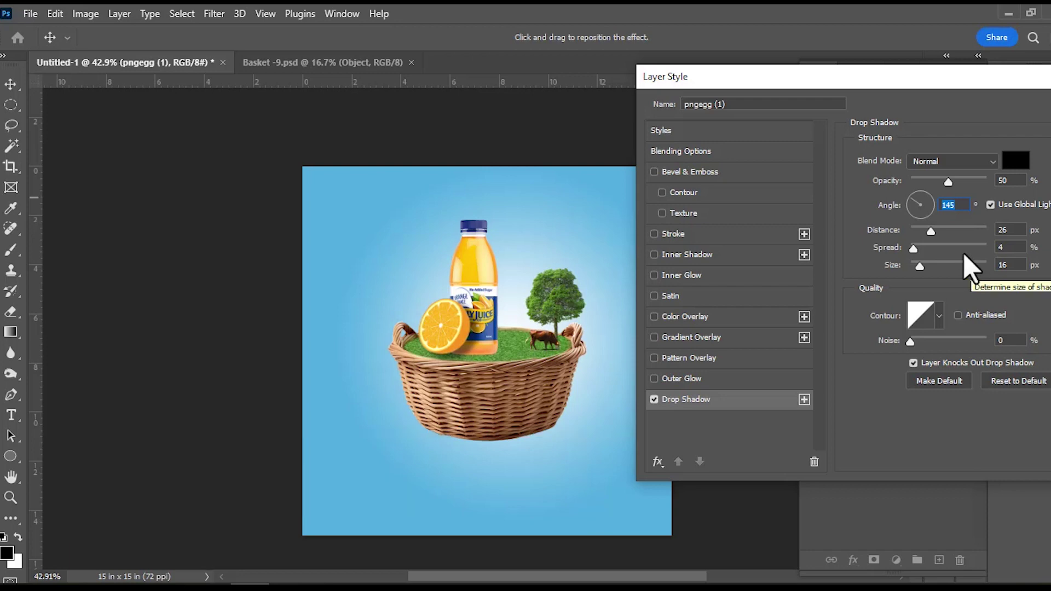
Step: Set the orange slice's drop shadow to 7% spread and 21 px size and apply it
{"action": "left_click_drag", "start_coordinate": [914, 249], "coordinate": [919, 269]}
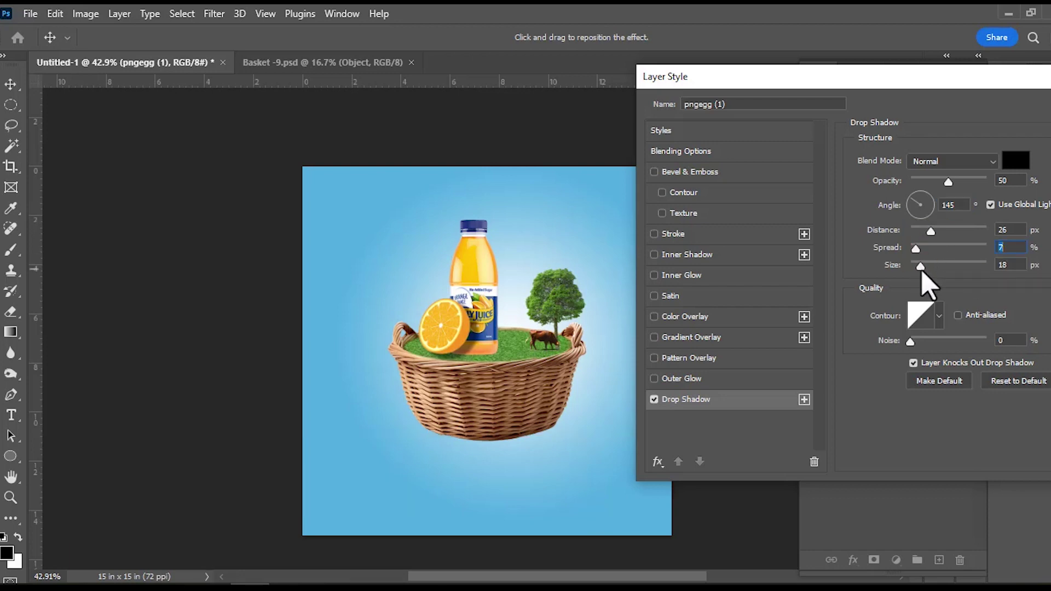
{"action": "left_click_drag", "start_coordinate": [991, 80], "coordinate": [798, 138]}
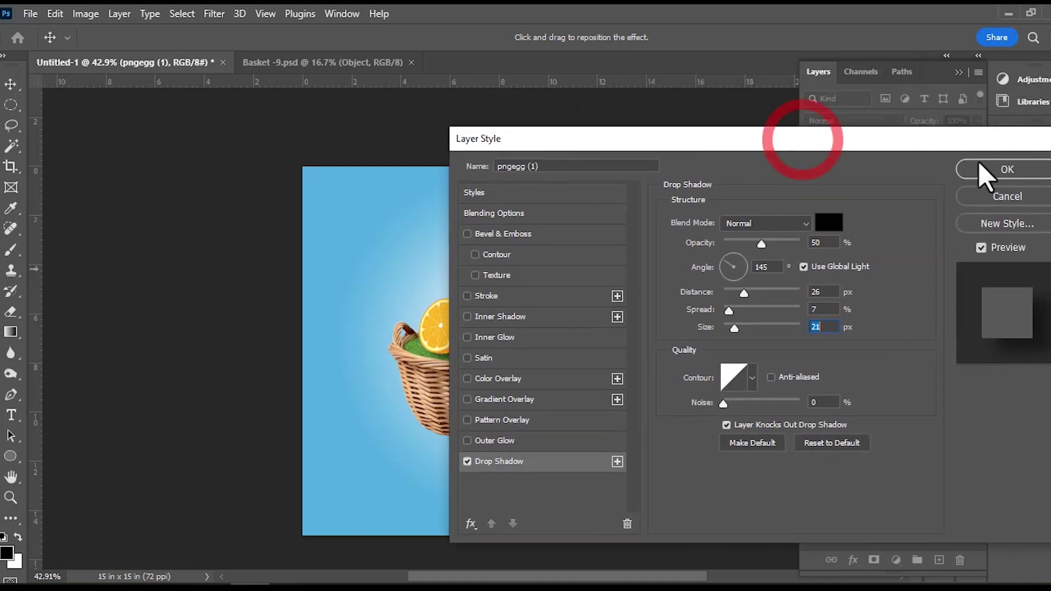
{"action": "left_click", "coordinate": [1007, 169]}
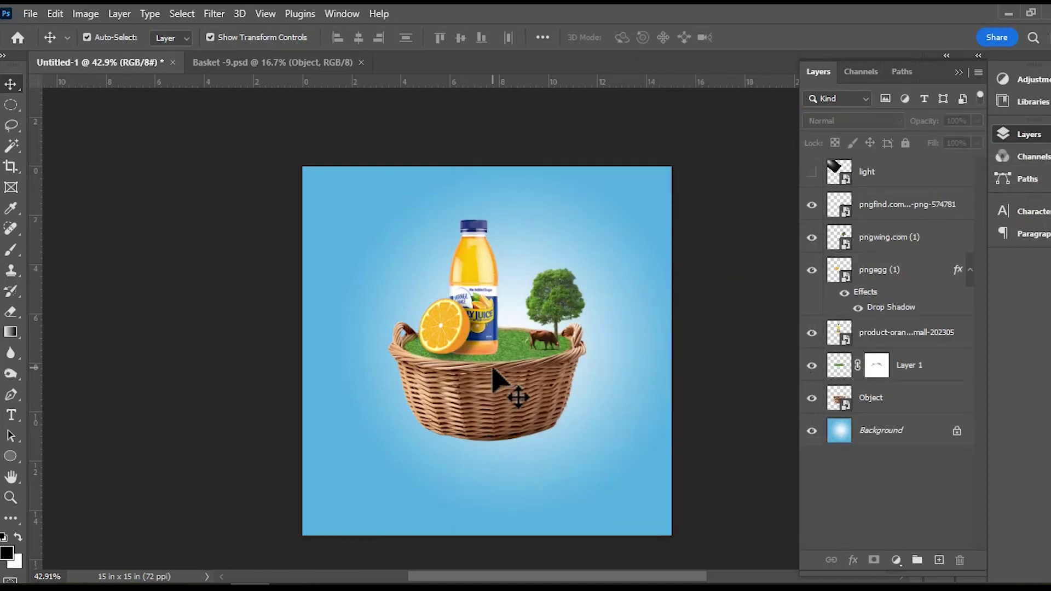
Step: Create a new empty layer directly below the orange juice bottle layer
{"action": "left_click", "coordinate": [481, 342]}
{"action": "scroll", "coordinate": [496, 370], "scroll_direction": "up", "scroll_amount": 3}
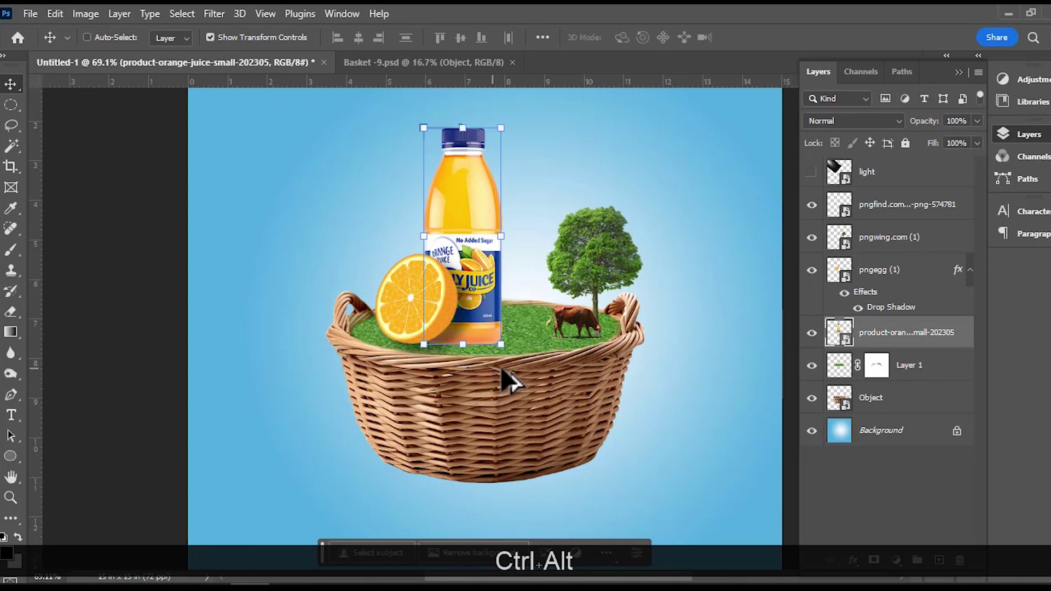
{"action": "left_click", "coordinate": [940, 560]}
{"action": "left_click_drag", "start_coordinate": [901, 340], "coordinate": [896, 365]}
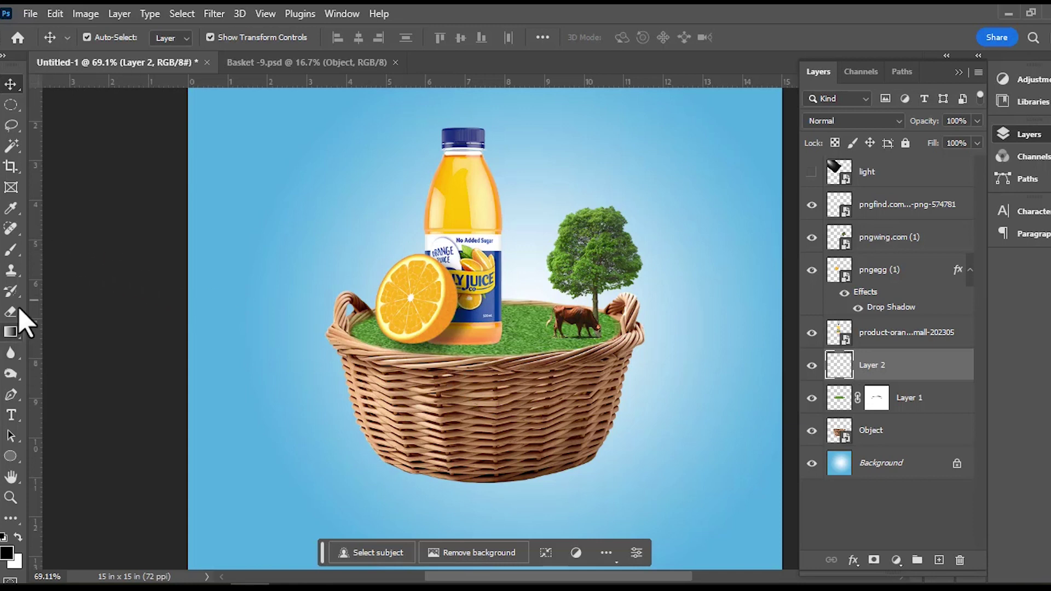
Step: Set up a 15 px Soft Round brush at 43% opacity and flatten its tip into a thin ellipse
{"action": "left_click", "coordinate": [10, 249]}
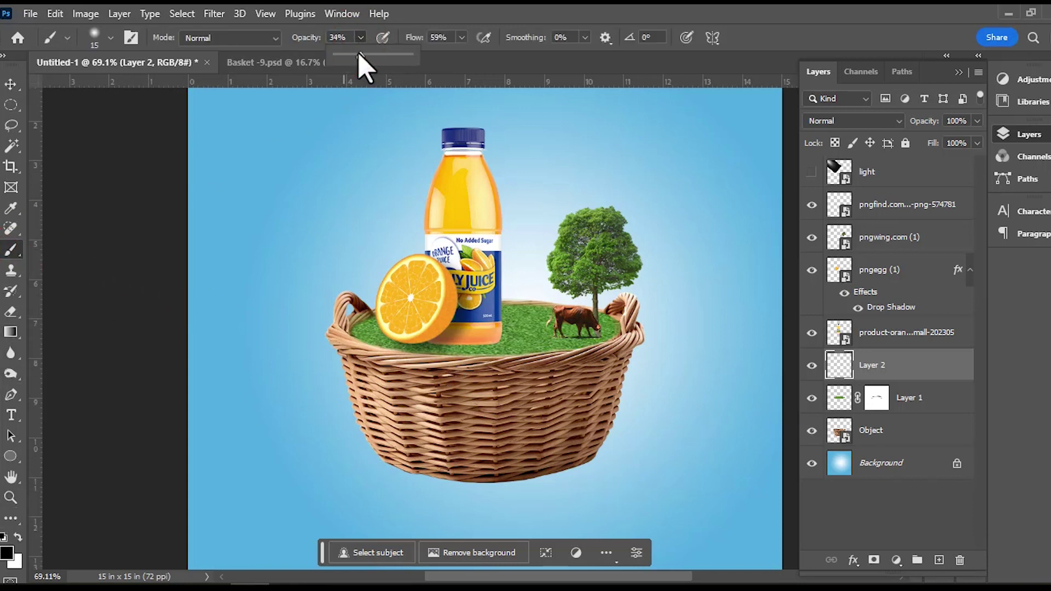
{"action": "left_click", "coordinate": [94, 37]}
{"action": "left_click", "coordinate": [453, 38]}
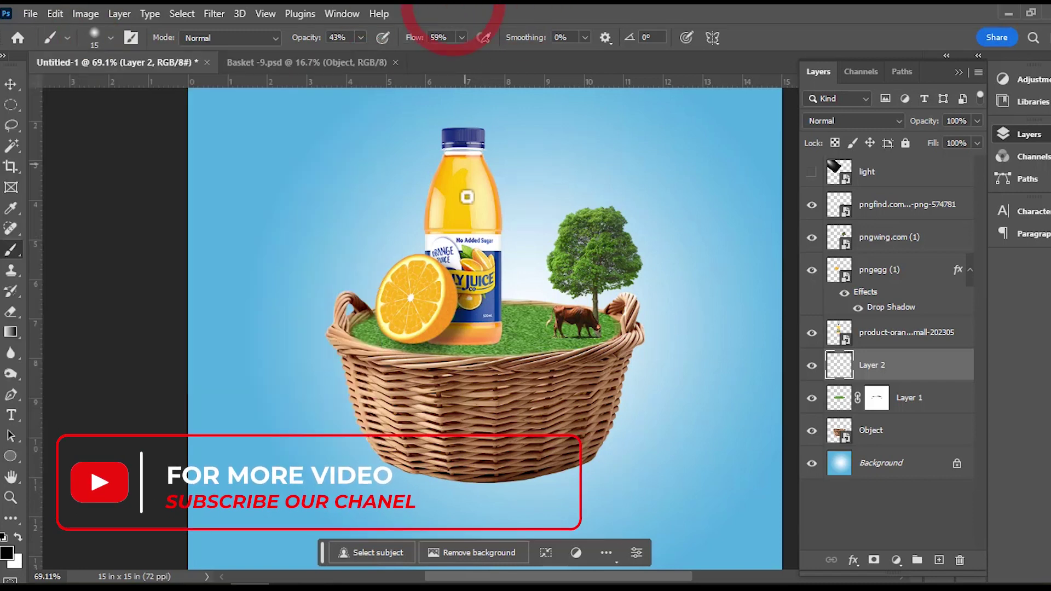
{"action": "right_click", "coordinate": [482, 189]}
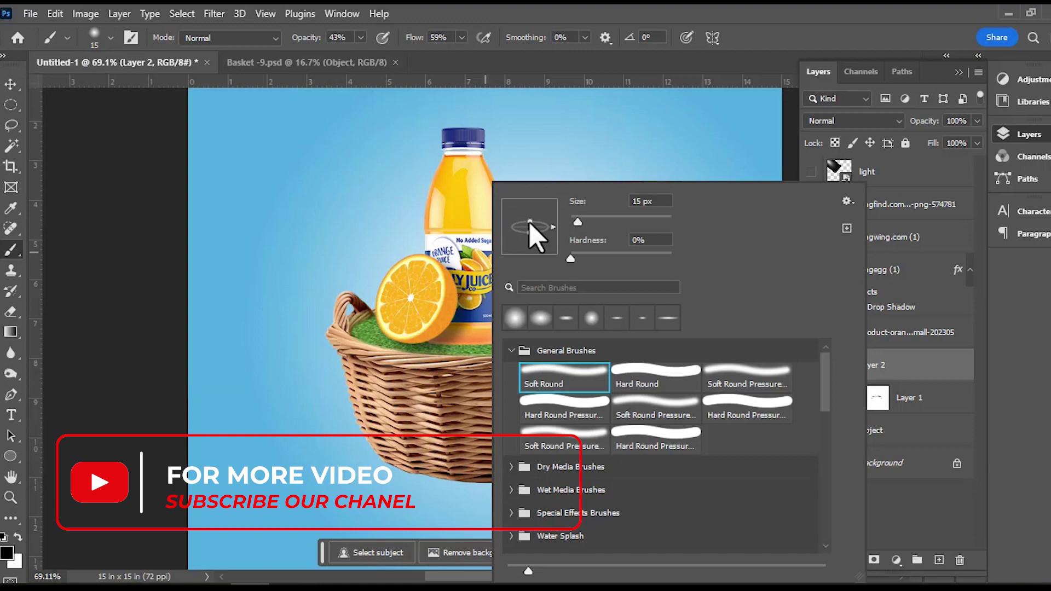
{"action": "left_click", "coordinate": [797, 19]}
Step: Set the brush flow to 25% and try a shadow stroke along the orange slice's base
{"action": "scroll", "coordinate": [446, 380], "scroll_direction": "up", "scroll_amount": 5}
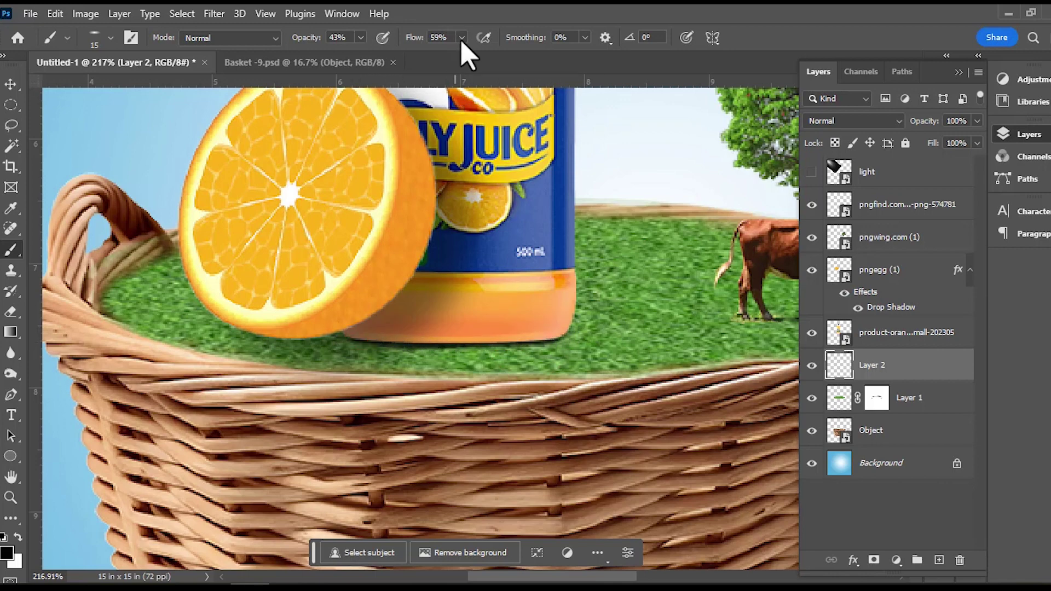
{"action": "left_click_drag", "start_coordinate": [441, 62], "coordinate": [436, 62]}
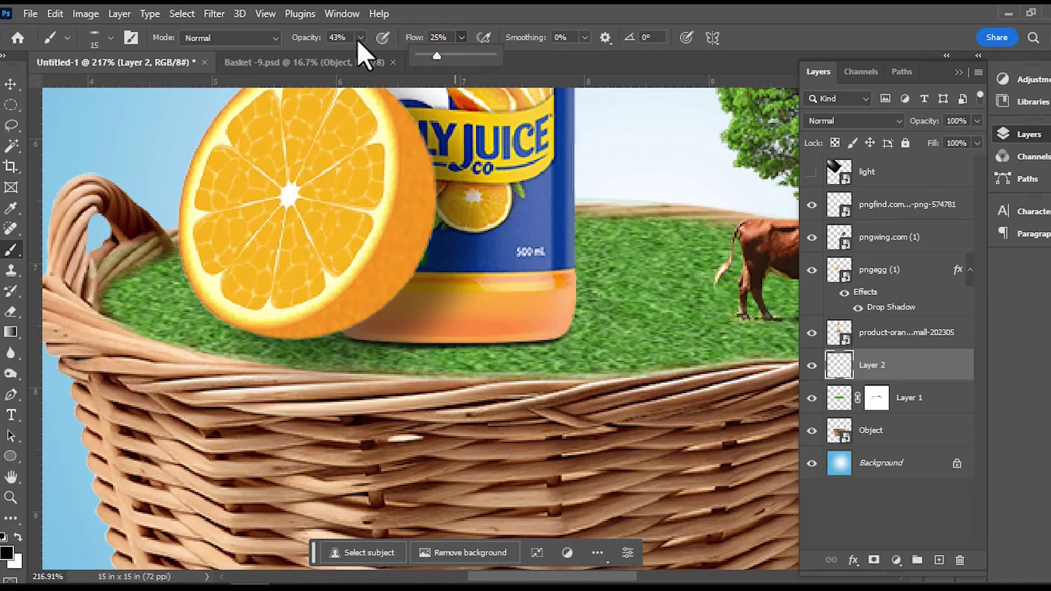
{"action": "left_click", "coordinate": [361, 38]}
{"action": "left_click", "coordinate": [312, 342]}
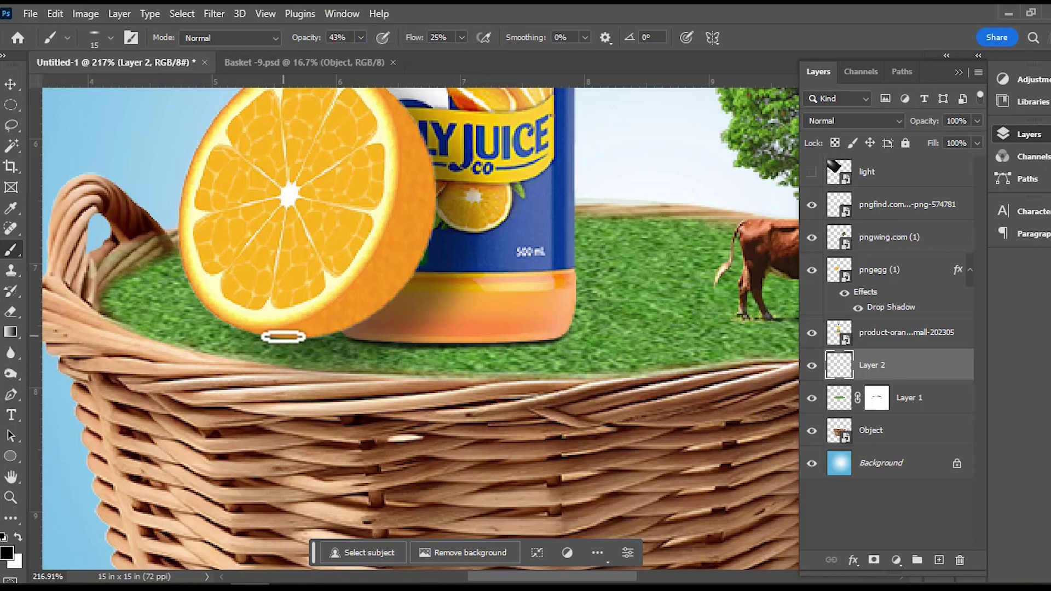
{"action": "left_click_drag", "start_coordinate": [308, 337], "coordinate": [281, 334]}
Step: Set the brush opacity to 17%, enlarge the soft brush to 69 px and make its tip fully round
{"action": "left_click", "coordinate": [361, 37]}
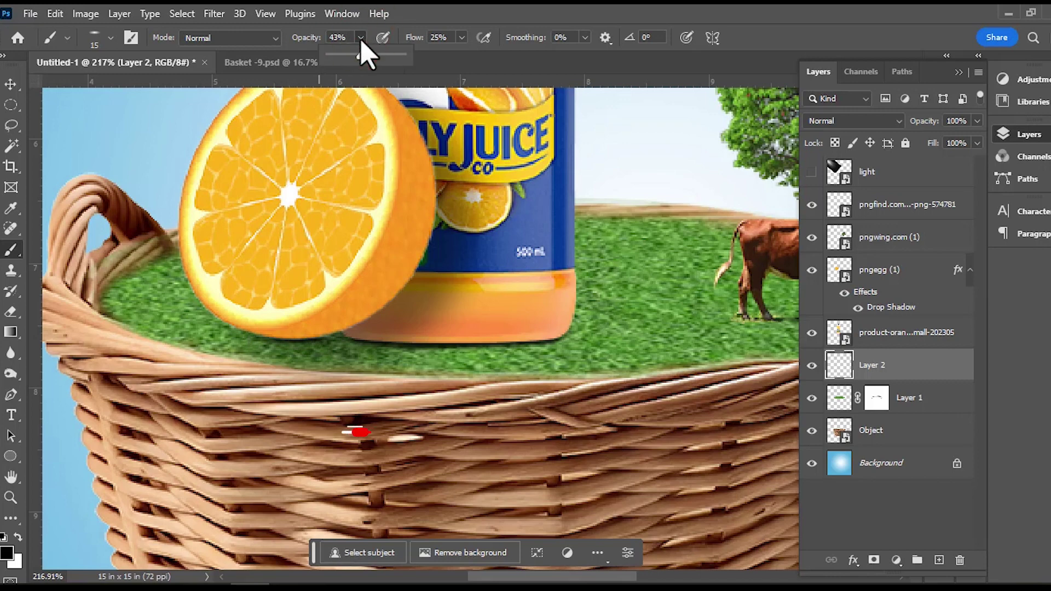
{"action": "left_click_drag", "start_coordinate": [360, 66], "coordinate": [345, 74]}
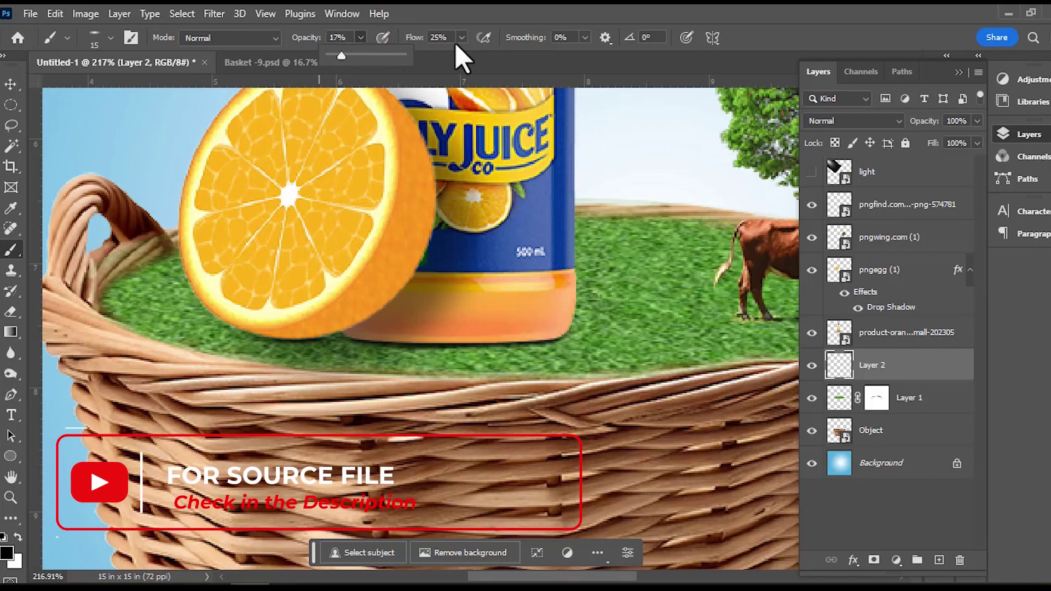
{"action": "left_click", "coordinate": [567, 77]}
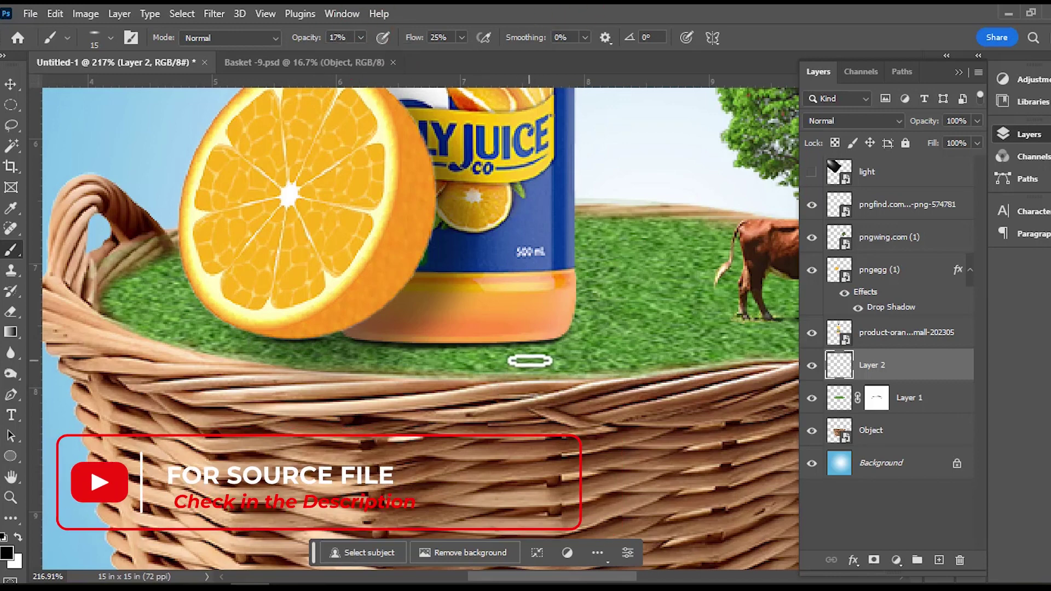
{"action": "left_click_drag", "start_coordinate": [530, 360], "coordinate": [580, 367]}
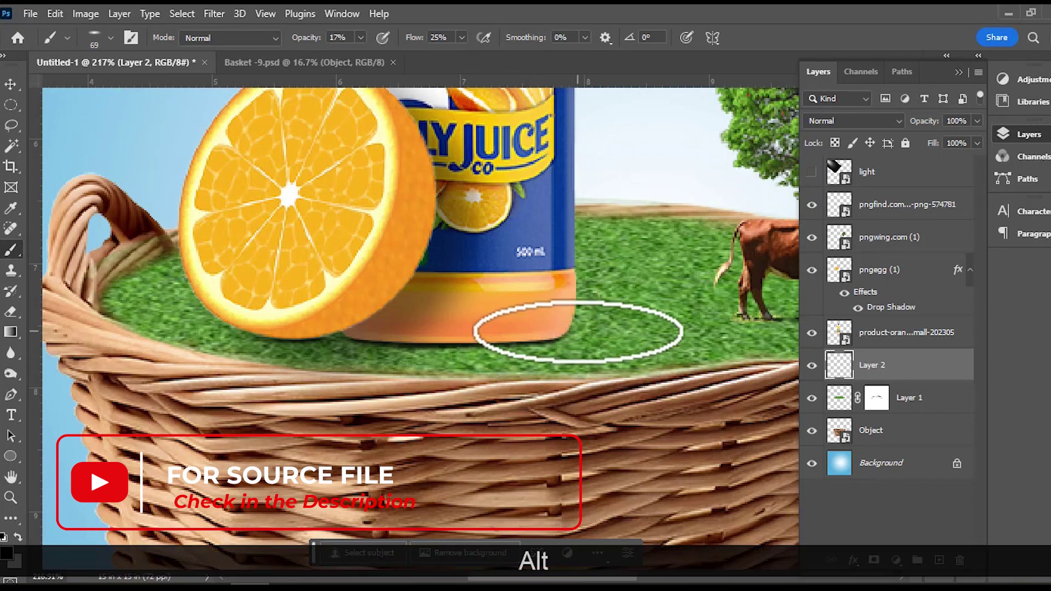
{"action": "right_click", "coordinate": [578, 332]}
{"action": "left_click_drag", "start_coordinate": [622, 237], "coordinate": [626, 247]}
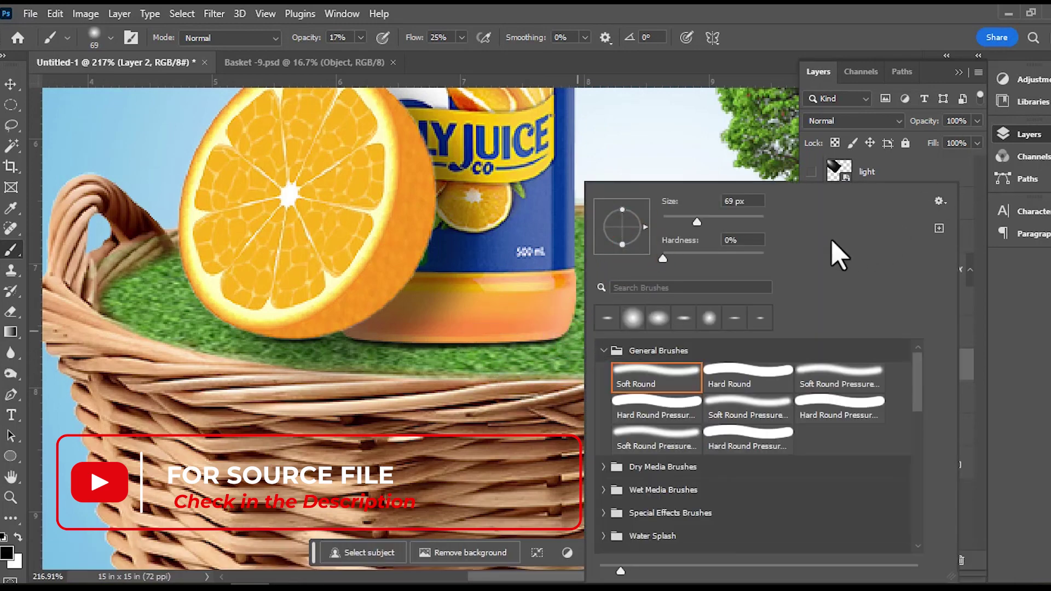
{"action": "left_click", "coordinate": [718, 7]}
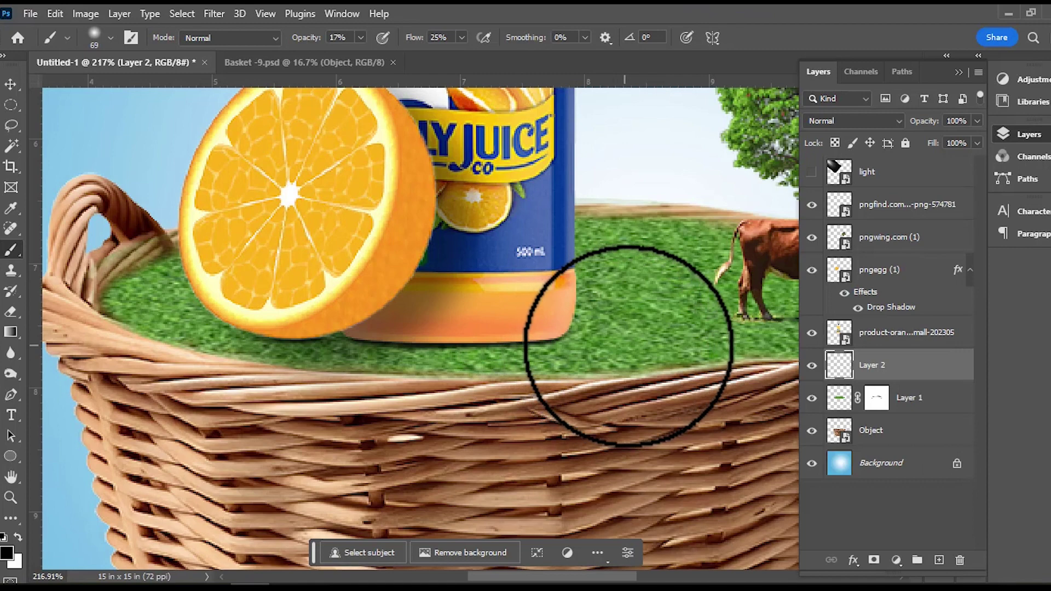
Step: Paint a soft black shadow on the grass beside the bottle's base, using a brush size down to 21 px
{"action": "mouse_move", "coordinate": [627, 335]}
{"action": "left_mouse_down"}
{"action": "mouse_move", "coordinate": [558, 328]}
{"action": "mouse_move", "coordinate": [610, 348]}
{"action": "mouse_move", "coordinate": [558, 336]}
{"action": "mouse_move", "coordinate": [542, 350]}
{"action": "mouse_move", "coordinate": [416, 343]}
{"action": "mouse_move", "coordinate": [577, 347]}
{"action": "mouse_move", "coordinate": [438, 357]}
{"action": "mouse_move", "coordinate": [578, 363]}
{"action": "mouse_move", "coordinate": [411, 360]}
{"action": "mouse_move", "coordinate": [648, 352]}
{"action": "mouse_move", "coordinate": [584, 335]}
{"action": "mouse_move", "coordinate": [432, 352]}
{"action": "mouse_move", "coordinate": [580, 359]}
{"action": "mouse_move", "coordinate": [406, 353]}
{"action": "mouse_move", "coordinate": [479, 343]}
{"action": "mouse_move", "coordinate": [685, 359]}
{"action": "mouse_move", "coordinate": [436, 357]}
{"action": "mouse_move", "coordinate": [649, 358]}
{"action": "left_mouse_up"}
{"action": "mouse_move", "coordinate": [584, 336]}
{"action": "left_mouse_down"}
{"action": "mouse_move", "coordinate": [540, 353]}
{"action": "mouse_move", "coordinate": [413, 352]}
{"action": "mouse_move", "coordinate": [619, 347]}
{"action": "left_mouse_up"}
{"action": "scroll", "coordinate": [619, 347], "scroll_direction": "down", "scroll_amount": 2}
{"action": "scroll", "coordinate": [636, 378], "scroll_direction": "down", "scroll_amount": 5}
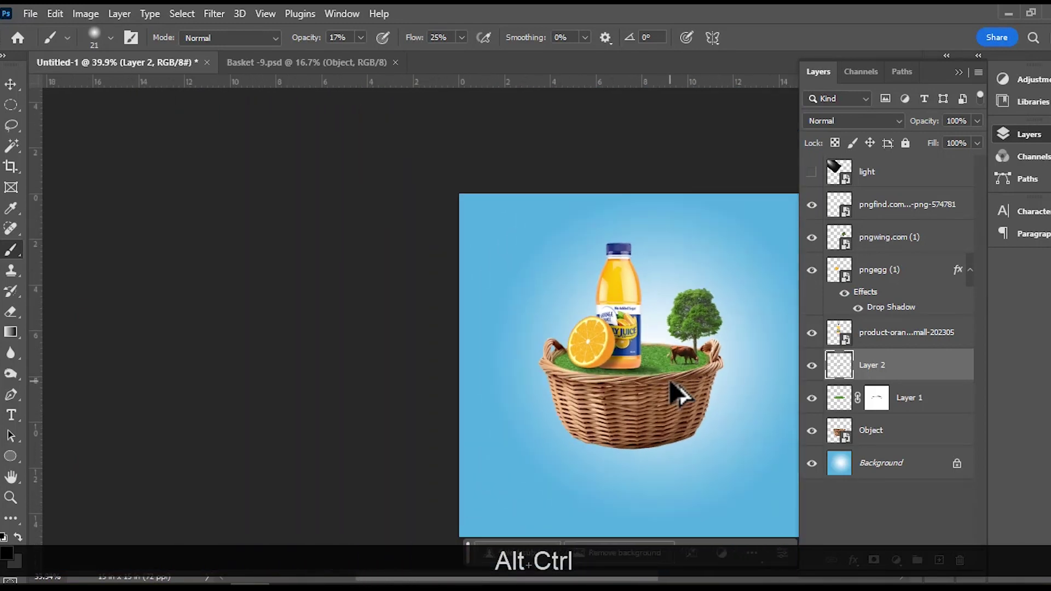
{"action": "scroll", "coordinate": [679, 394], "scroll_direction": "up", "scroll_amount": 1}
{"action": "scroll", "coordinate": [679, 394], "scroll_direction": "down", "scroll_amount": 2}
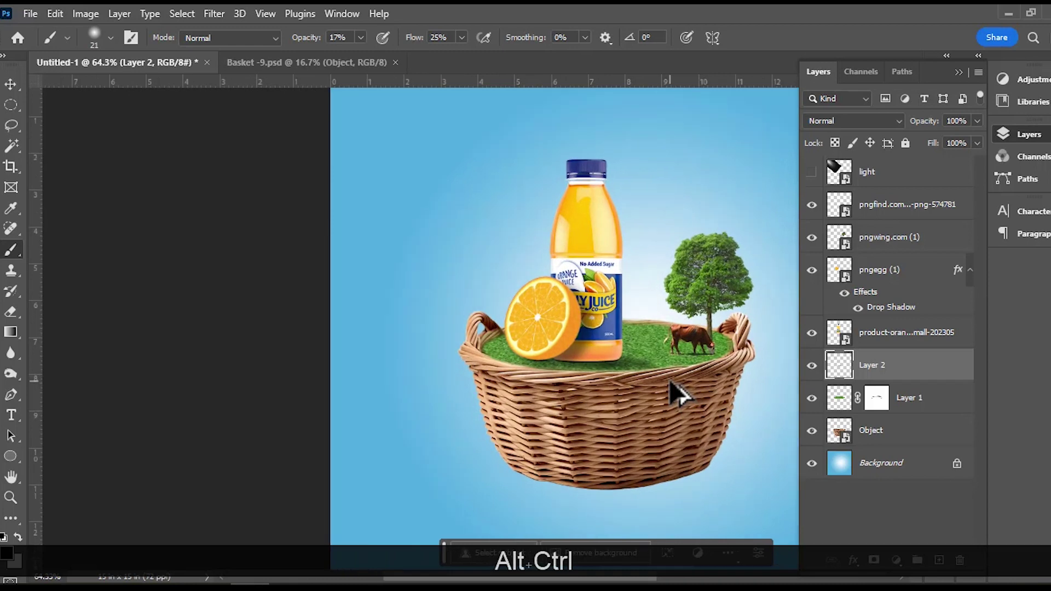
{"action": "scroll", "coordinate": [679, 394], "scroll_direction": "up", "scroll_amount": 2}
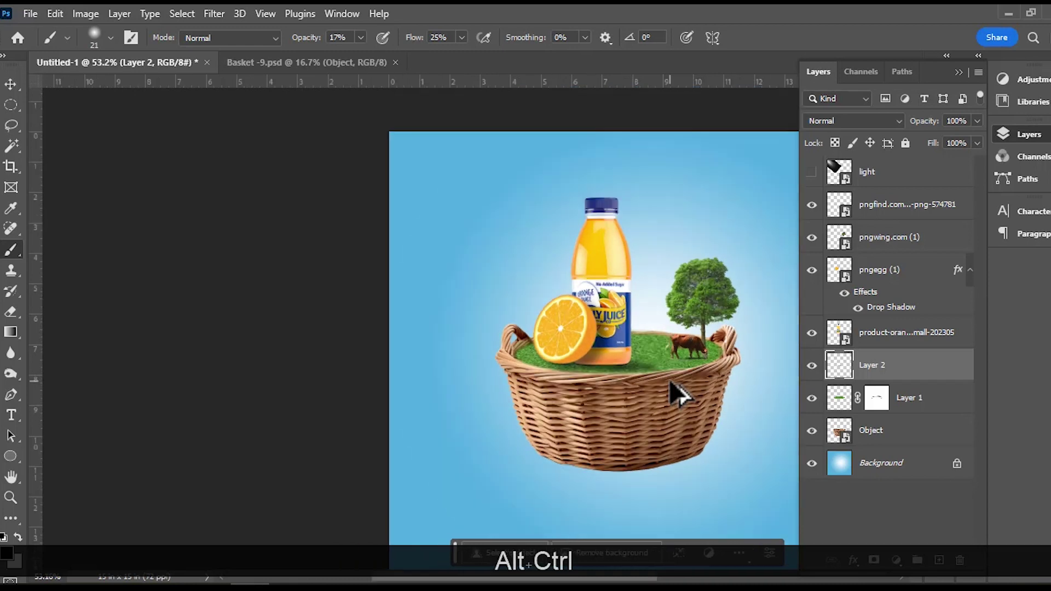
Step: Create a new empty layer directly below the basket layer, above the background
{"action": "left_click", "coordinate": [10, 85]}
{"action": "left_click", "coordinate": [621, 430]}
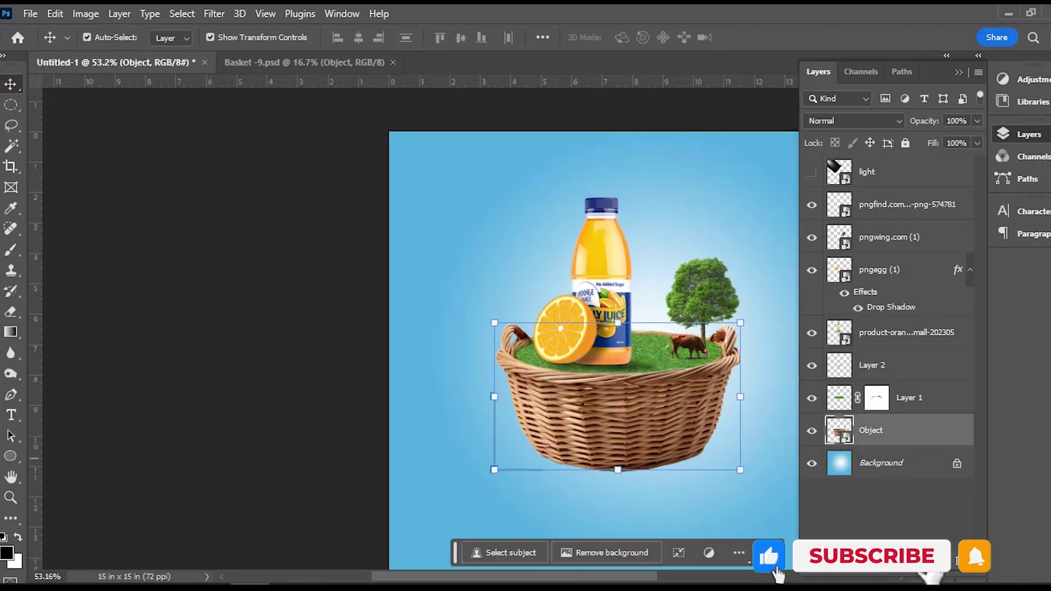
{"action": "left_click", "coordinate": [950, 575]}
{"action": "left_click_drag", "start_coordinate": [939, 432], "coordinate": [932, 467]}
{"action": "scroll", "coordinate": [679, 476], "scroll_direction": "down", "scroll_amount": 4}
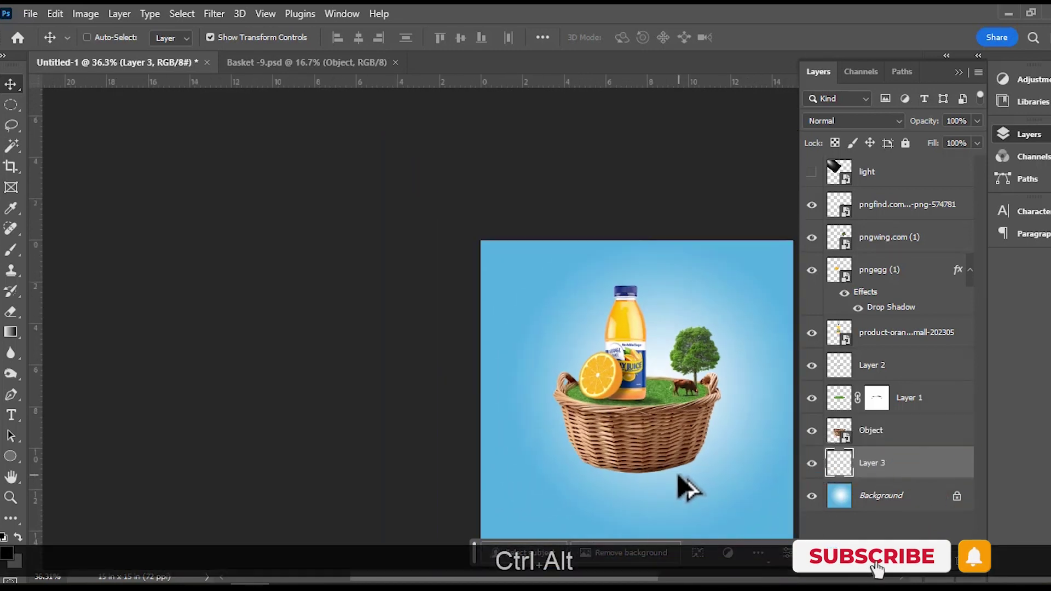
{"action": "scroll", "coordinate": [679, 482], "scroll_direction": "up", "scroll_amount": 5}
{"action": "left_click_drag", "start_coordinate": [704, 411], "coordinate": [604, 322]}
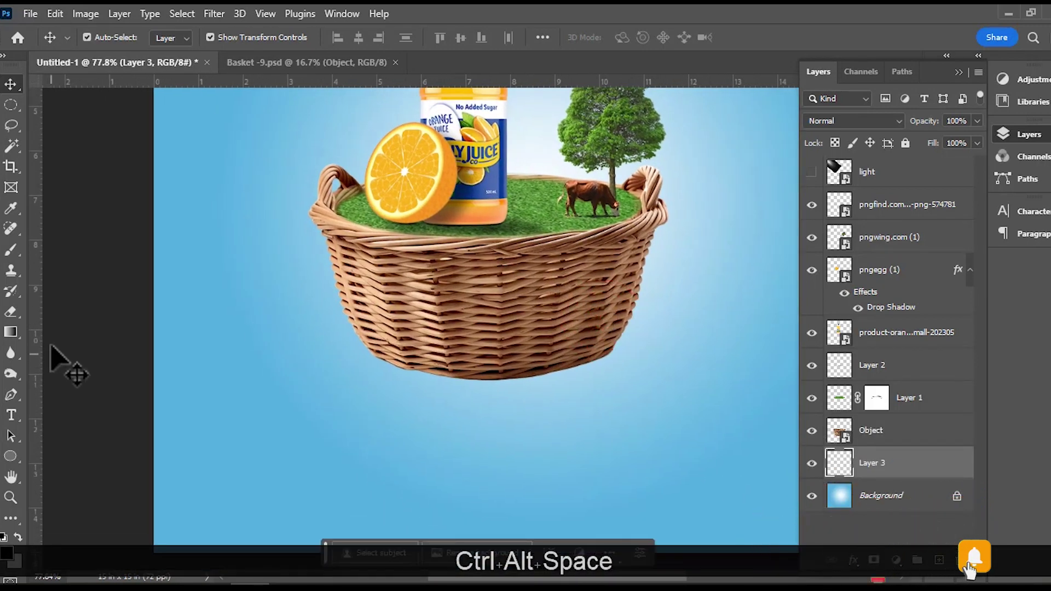
Step: Activate the Brush tool and set its opacity to 47% and flow to 54%, keeping the 21 px soft round tip
{"action": "left_click", "coordinate": [10, 250]}
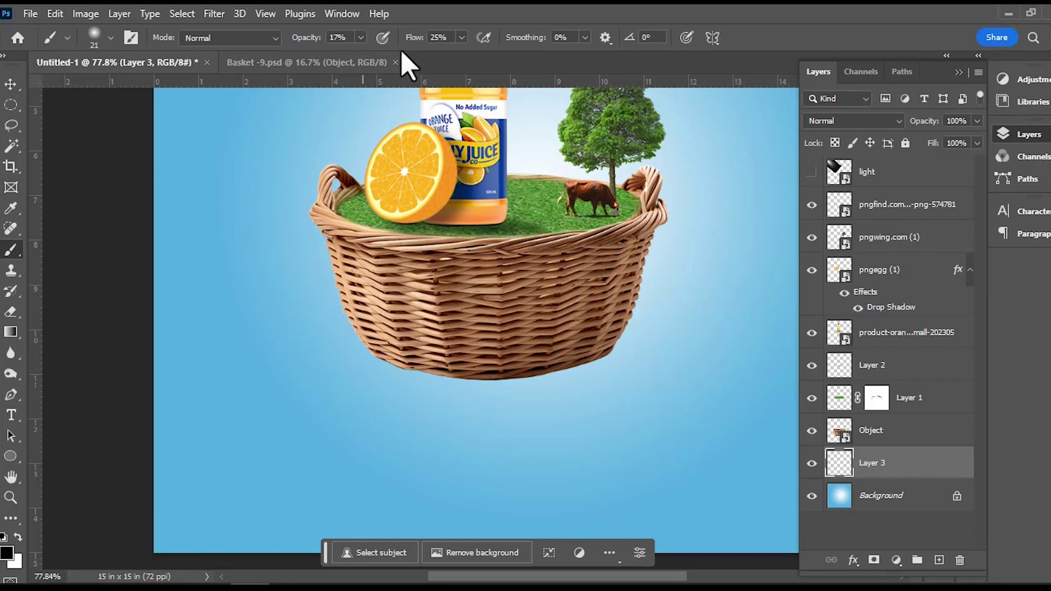
{"action": "left_click", "coordinate": [361, 37]}
{"action": "left_click_drag", "start_coordinate": [359, 54], "coordinate": [378, 54]}
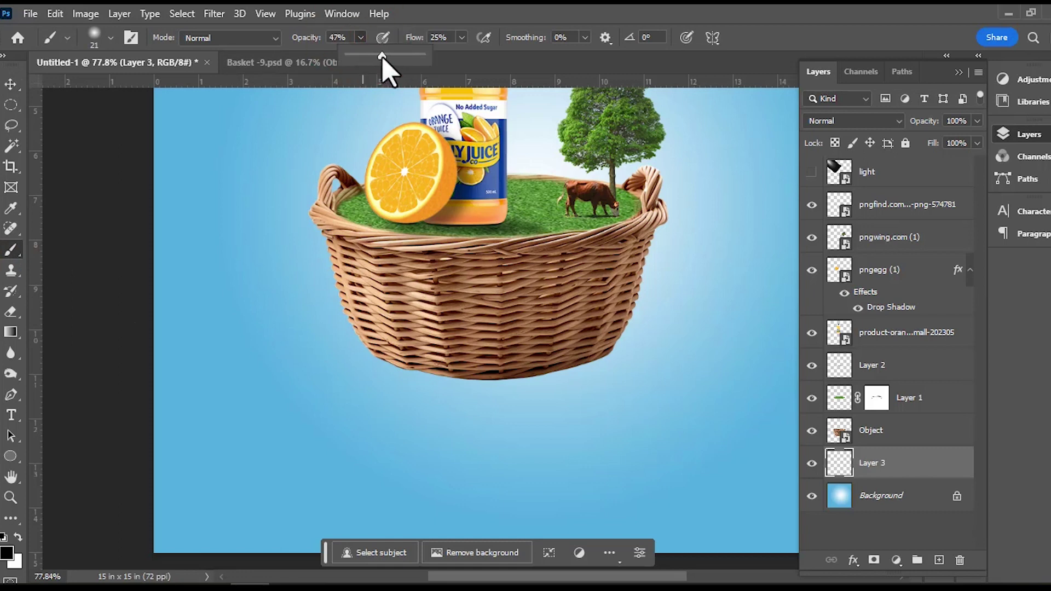
{"action": "left_click", "coordinate": [461, 38]}
{"action": "left_click_drag", "start_coordinate": [459, 56], "coordinate": [481, 56]}
{"action": "right_click", "coordinate": [612, 393]}
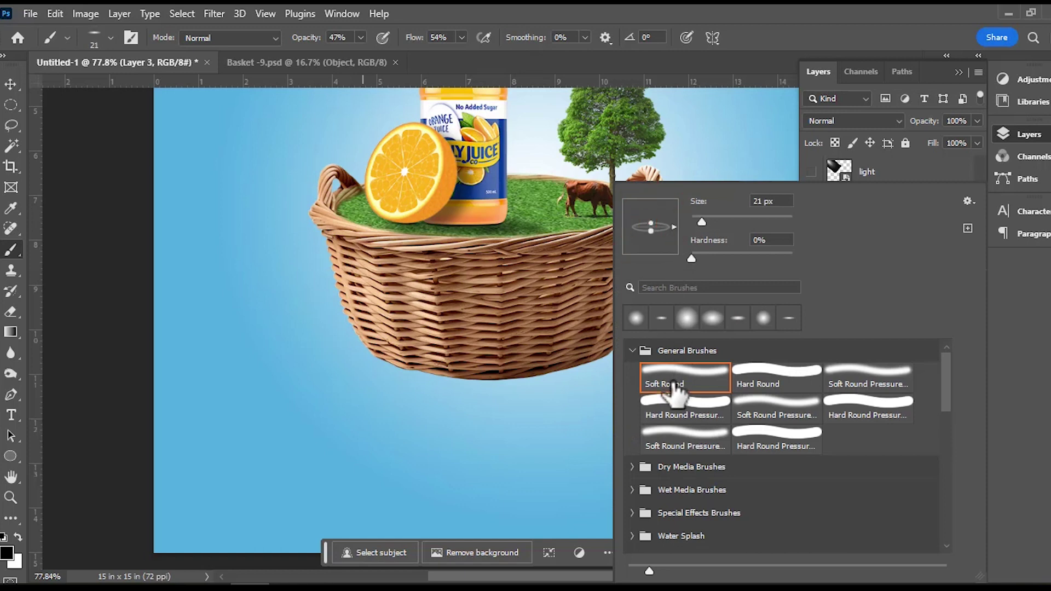
{"action": "left_click", "coordinate": [600, 371]}
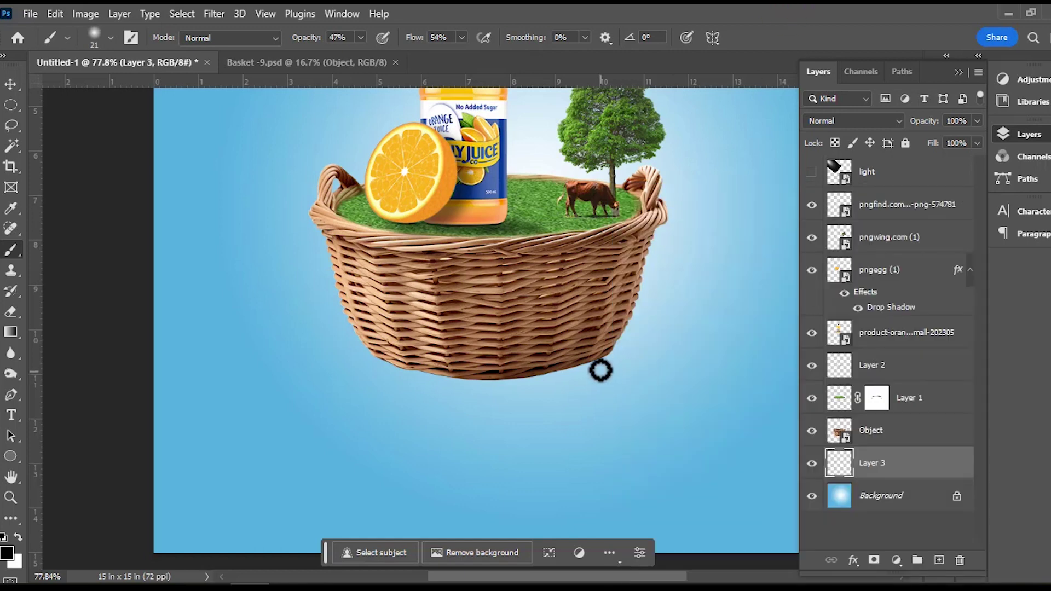
{"action": "right_click", "coordinate": [638, 334]}
{"action": "left_click", "coordinate": [742, 10]}
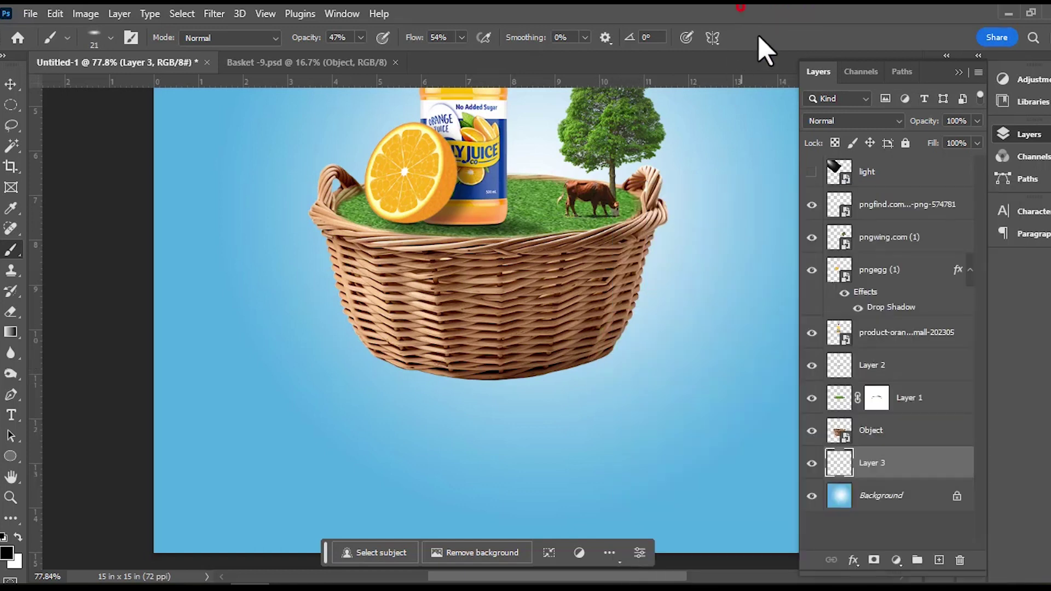
Step: Paint a thin dark contact shadow along the basket's bottom edge on the layer below the basket
{"action": "scroll", "coordinate": [594, 361], "scroll_direction": "up", "scroll_amount": 3}
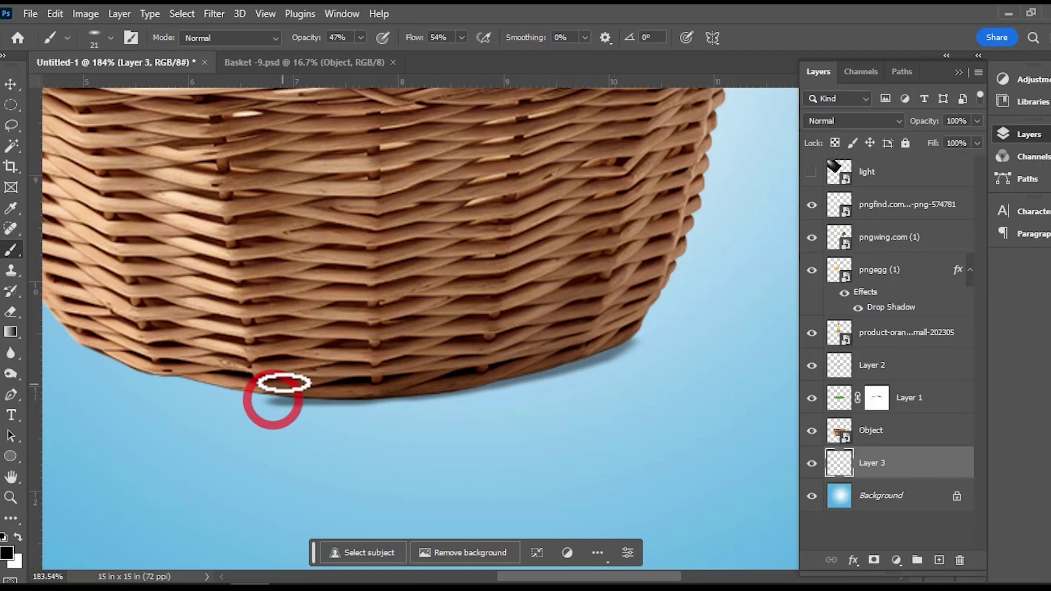
{"action": "key", "text": "space"}
{"action": "left_click_drag", "start_coordinate": [276, 394], "coordinate": [634, 377]}
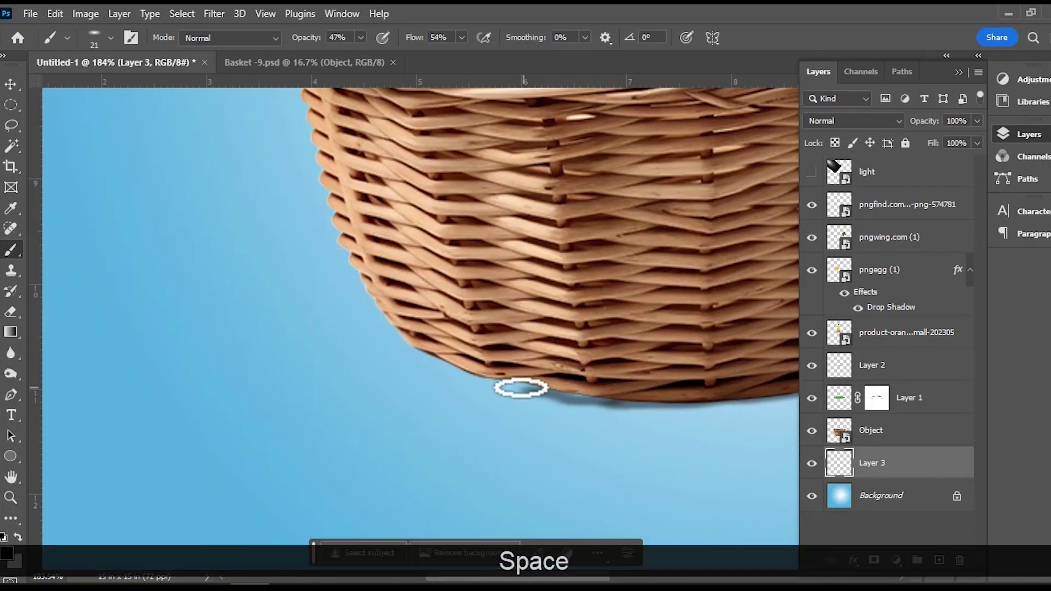
{"action": "scroll", "coordinate": [415, 349], "scroll_direction": "down", "scroll_amount": 6}
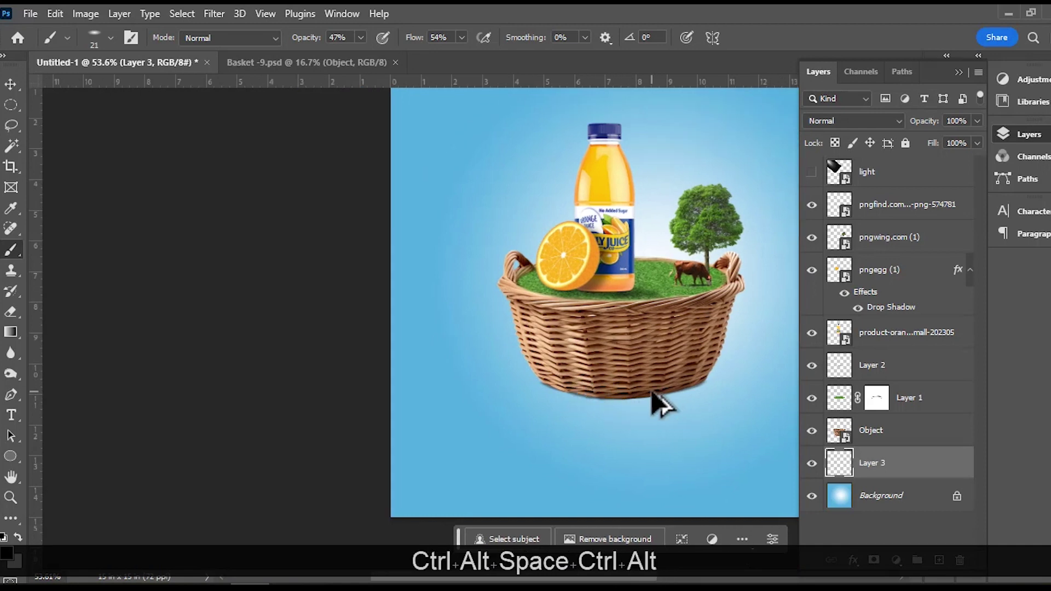
{"action": "scroll", "coordinate": [652, 403], "scroll_direction": "up", "scroll_amount": 4}
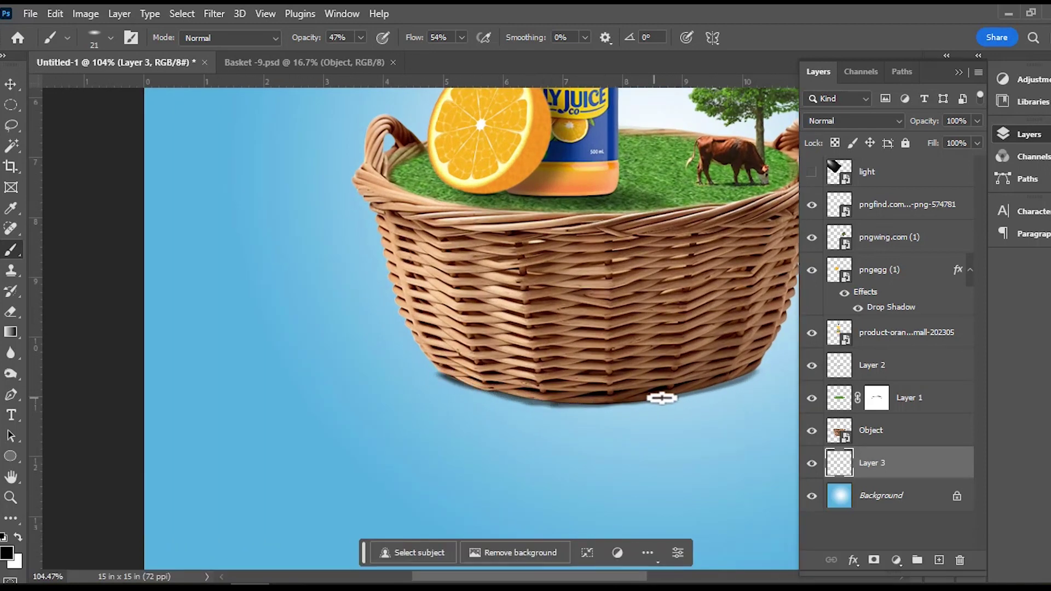
{"action": "left_click_drag", "start_coordinate": [665, 394], "coordinate": [616, 401]}
{"action": "left_click_drag", "start_coordinate": [648, 322], "coordinate": [499, 321]}
{"action": "scroll", "coordinate": [568, 386], "scroll_direction": "down", "scroll_amount": 2}
{"action": "scroll", "coordinate": [571, 396], "scroll_direction": "down", "scroll_amount": 3}
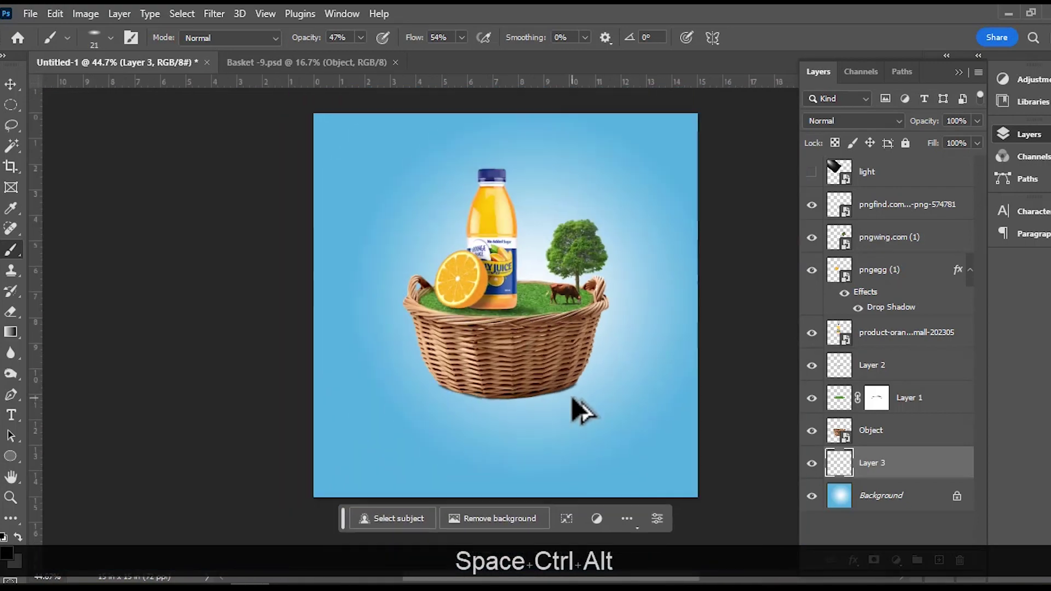
Step: Make the soft brush tip rounder, enlarge it to 87 px, and set opacity to 21% and flow to 33%
{"action": "scroll", "coordinate": [571, 396], "scroll_direction": "up", "scroll_amount": 2}
{"action": "right_click", "coordinate": [570, 396]}
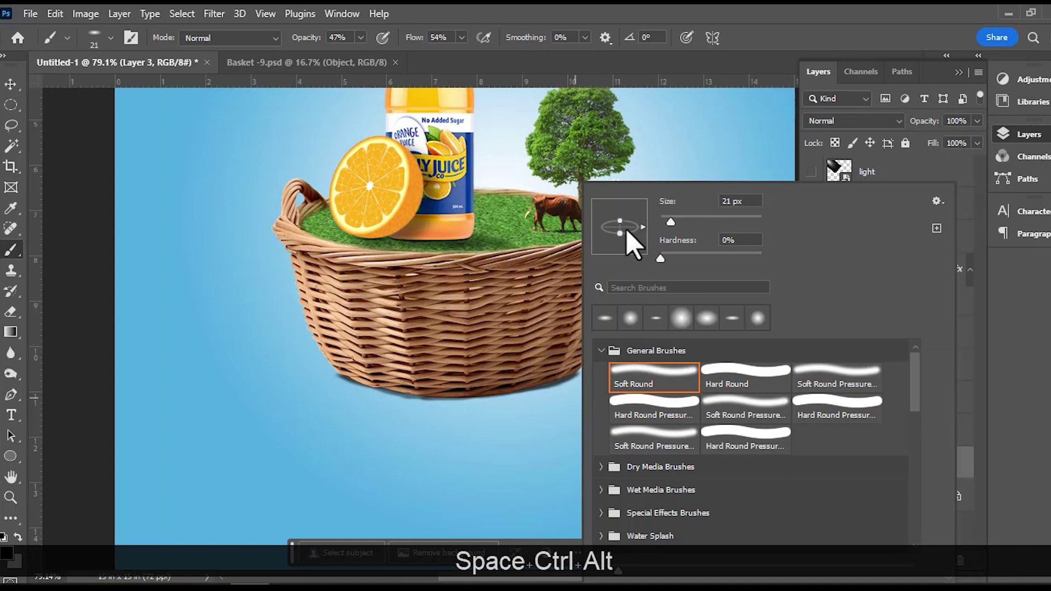
{"action": "left_click", "coordinate": [619, 244]}
{"action": "left_click", "coordinate": [462, 37]}
{"action": "left_click_drag", "start_coordinate": [460, 54], "coordinate": [452, 63]}
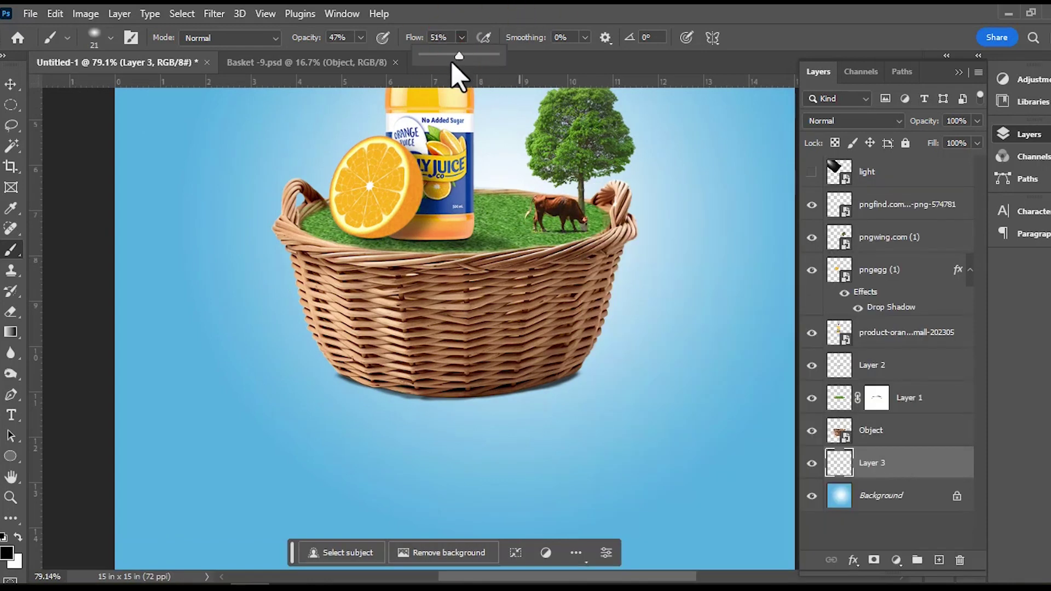
{"action": "left_click", "coordinate": [361, 37]}
{"action": "right_click", "coordinate": [532, 427]}
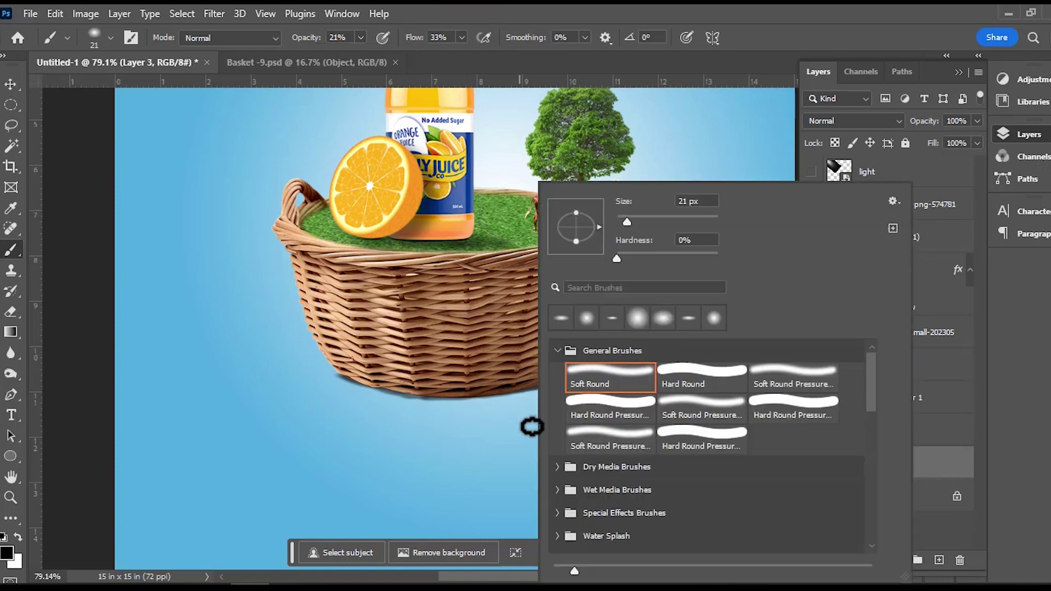
{"action": "right_click", "coordinate": [518, 425], "text": "alt"}
Step: Paint a broad soft shadow cast beneath and to the right of the basket, and set the shadow layer's opacity to 70%
{"action": "mouse_move", "coordinate": [579, 403]}
{"action": "left_mouse_down"}
{"action": "mouse_move", "coordinate": [426, 403]}
{"action": "mouse_move", "coordinate": [357, 385]}
{"action": "mouse_move", "coordinate": [530, 408]}
{"action": "mouse_move", "coordinate": [554, 385]}
{"action": "mouse_move", "coordinate": [492, 398]}
{"action": "mouse_move", "coordinate": [369, 376]}
{"action": "mouse_move", "coordinate": [561, 392]}
{"action": "mouse_move", "coordinate": [452, 405]}
{"action": "left_mouse_up"}
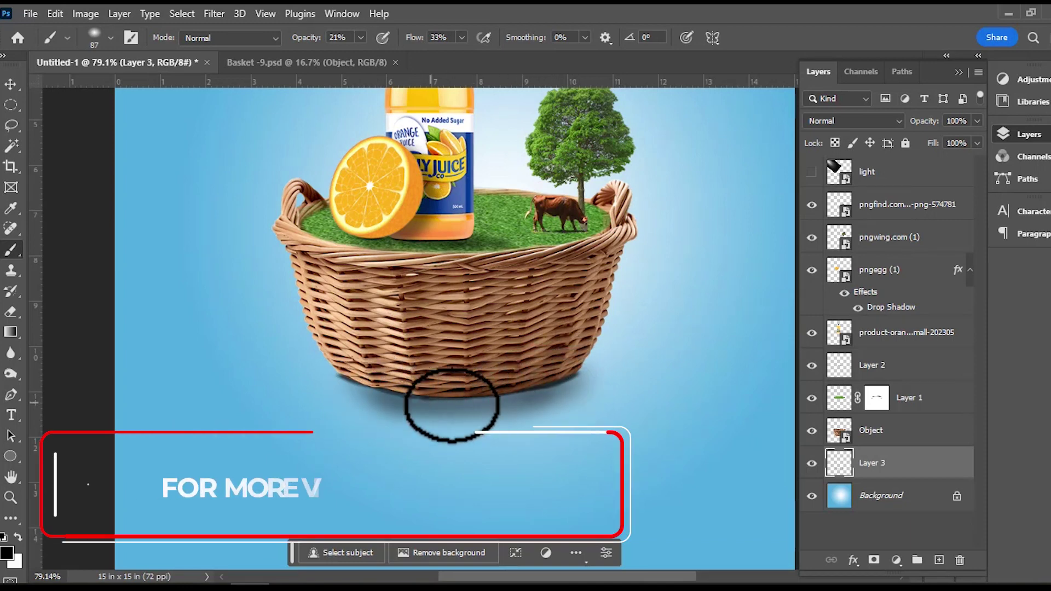
{"action": "scroll", "coordinate": [663, 422], "scroll_direction": "down", "scroll_amount": 4, "text": "ctrl+alt"}
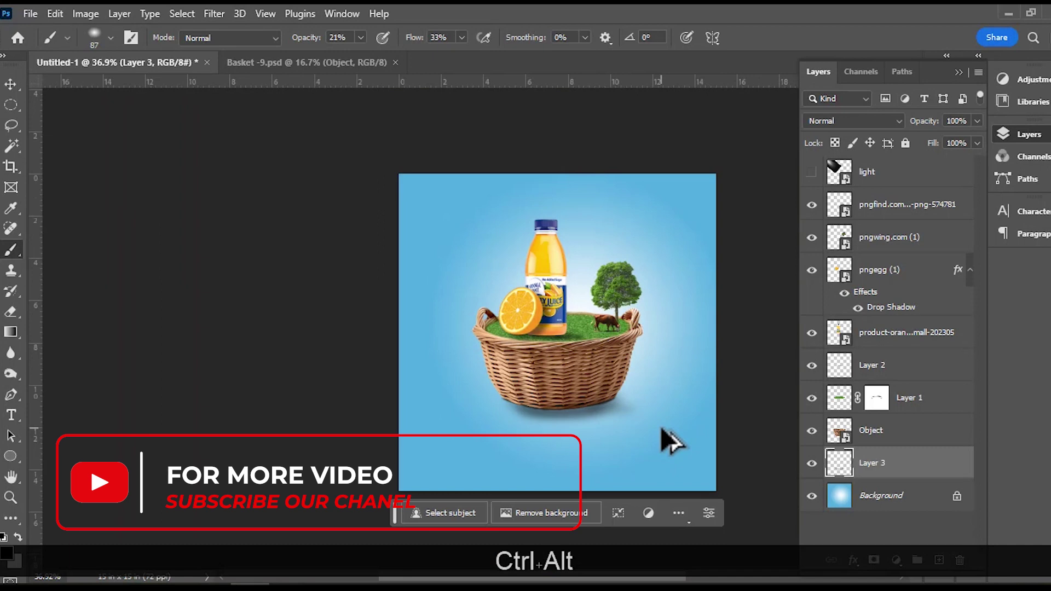
{"action": "scroll", "coordinate": [661, 428], "scroll_direction": "up", "scroll_amount": 3}
{"action": "mouse_move", "coordinate": [622, 380]}
{"action": "left_mouse_down"}
{"action": "mouse_move", "coordinate": [698, 403]}
{"action": "mouse_move", "coordinate": [564, 399]}
{"action": "mouse_move", "coordinate": [610, 399]}
{"action": "mouse_move", "coordinate": [553, 411]}
{"action": "mouse_move", "coordinate": [629, 418]}
{"action": "mouse_move", "coordinate": [587, 416]}
{"action": "mouse_move", "coordinate": [600, 383]}
{"action": "mouse_move", "coordinate": [648, 418]}
{"action": "mouse_move", "coordinate": [610, 380]}
{"action": "mouse_move", "coordinate": [604, 415]}
{"action": "left_mouse_up"}
{"action": "left_click", "coordinate": [494, 406]}
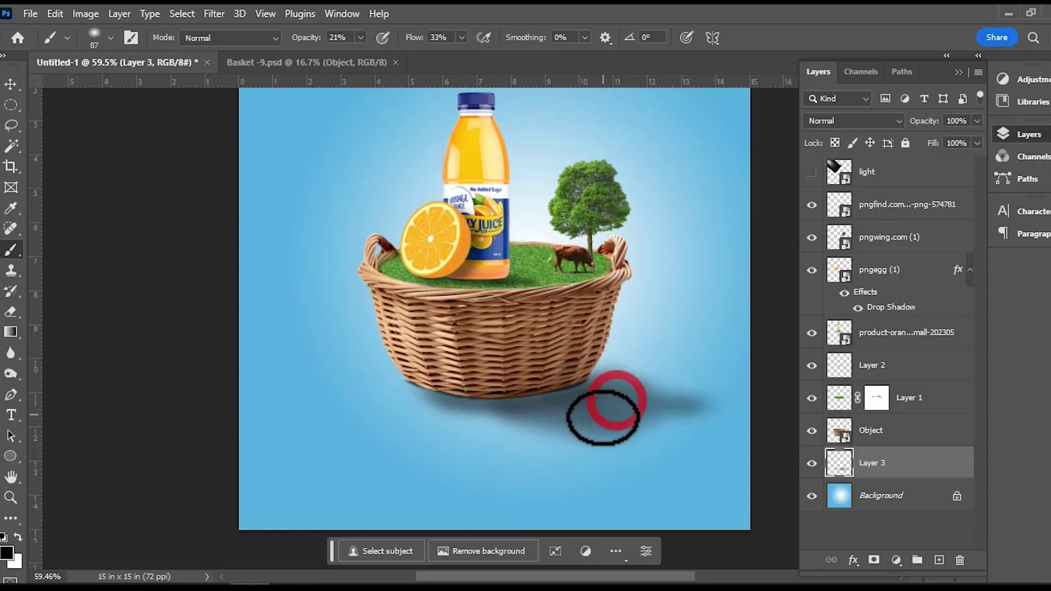
{"action": "left_click_drag", "start_coordinate": [521, 399], "coordinate": [481, 403]}
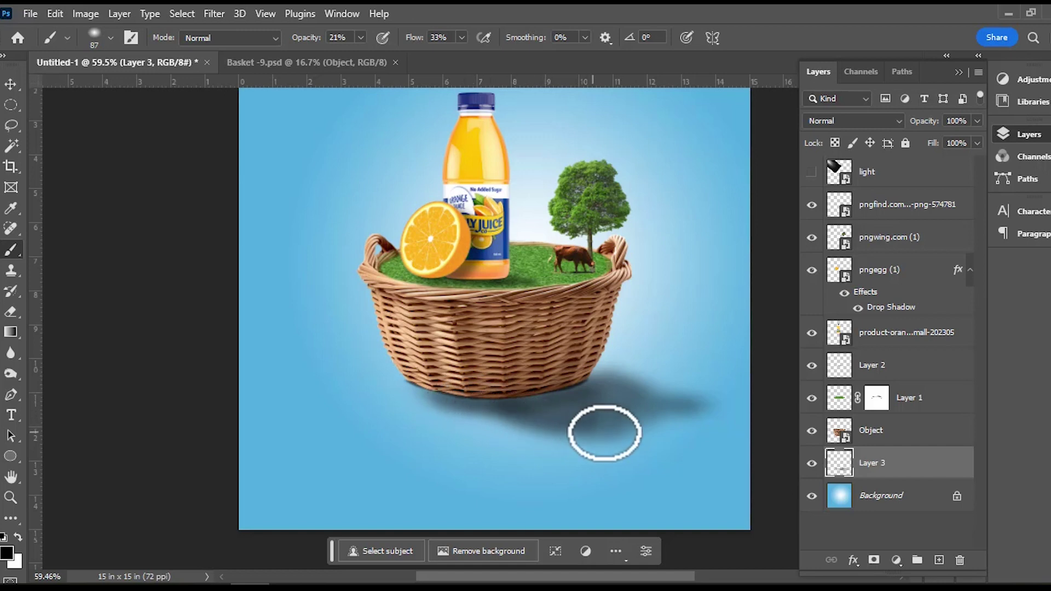
{"action": "mouse_move", "coordinate": [569, 416]}
{"action": "left_mouse_down"}
{"action": "mouse_move", "coordinate": [492, 399]}
{"action": "mouse_move", "coordinate": [651, 426]}
{"action": "mouse_move", "coordinate": [511, 393]}
{"action": "mouse_move", "coordinate": [582, 403]}
{"action": "left_mouse_up"}
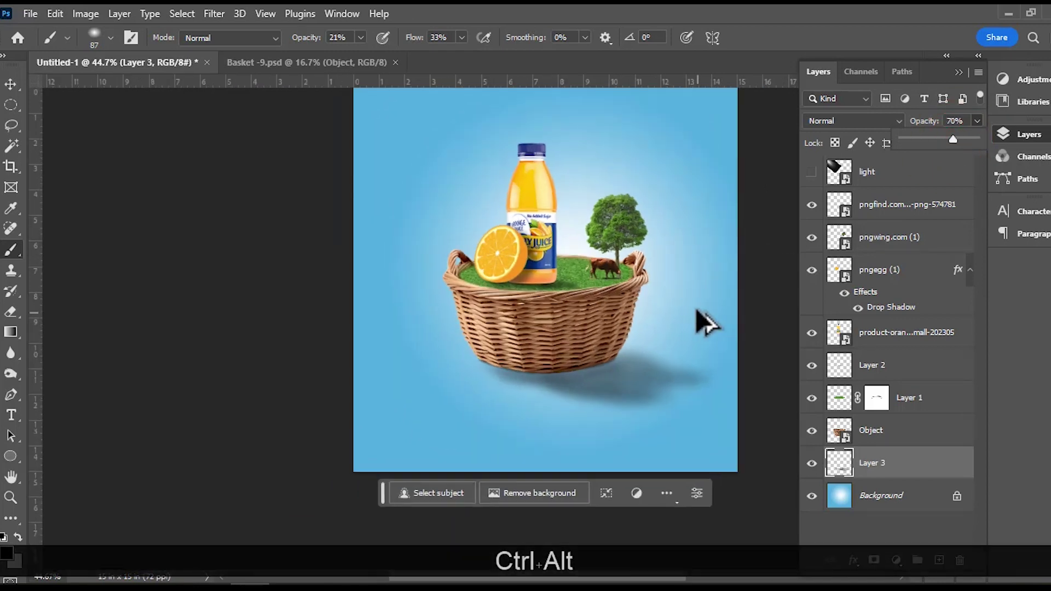
Step: Show the hidden light layer so the light rays fall across the composition
{"action": "scroll", "coordinate": [712, 334], "scroll_direction": "down", "scroll_amount": 4}
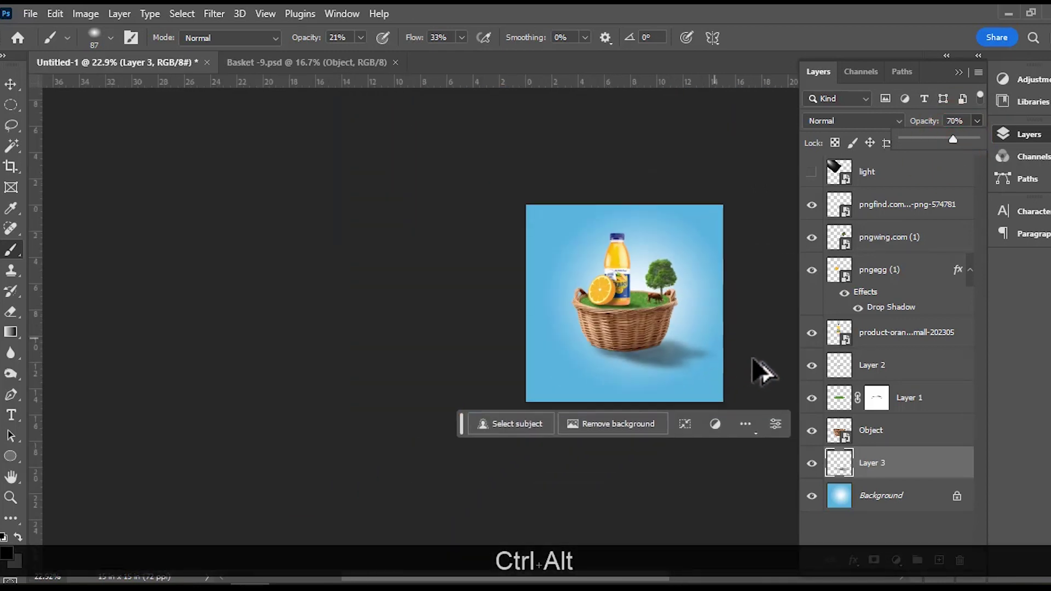
{"action": "left_click", "coordinate": [813, 172]}
{"action": "left_click_drag", "start_coordinate": [707, 357], "coordinate": [638, 365]}
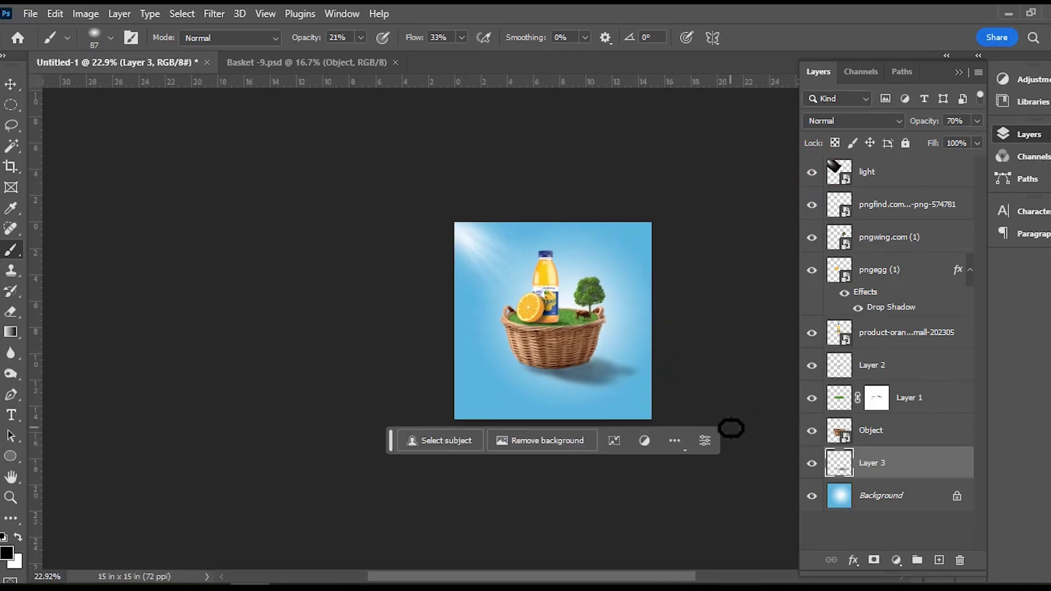
{"action": "scroll", "coordinate": [570, 399], "scroll_direction": "up", "scroll_amount": 4}
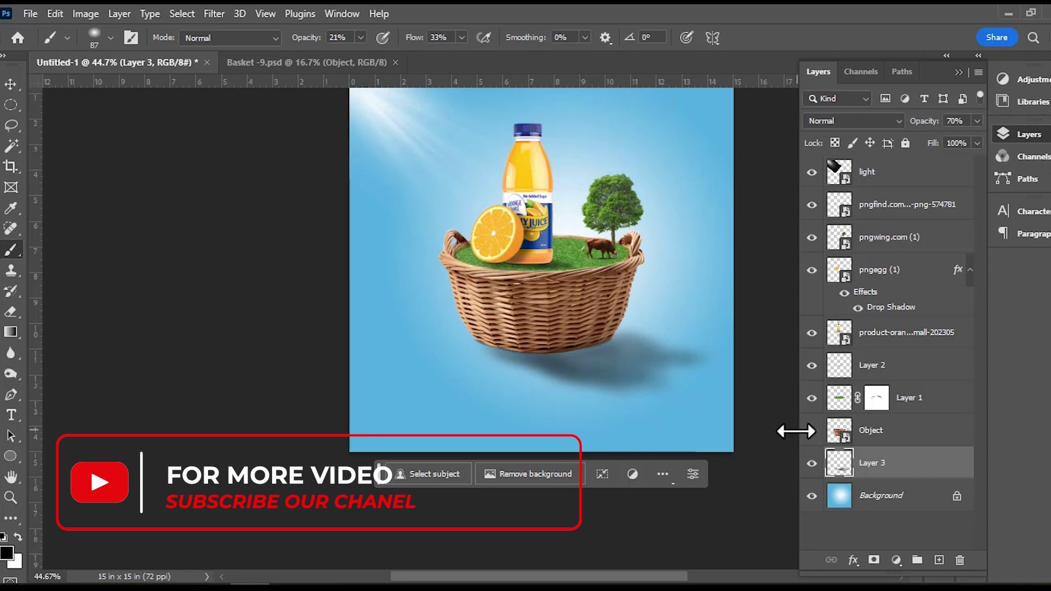
Step: Apply a Gaussian Blur with a radius of 18 pixels to the basket's shadow layer
{"action": "scroll", "coordinate": [535, 312], "scroll_direction": "down", "scroll_amount": 2}
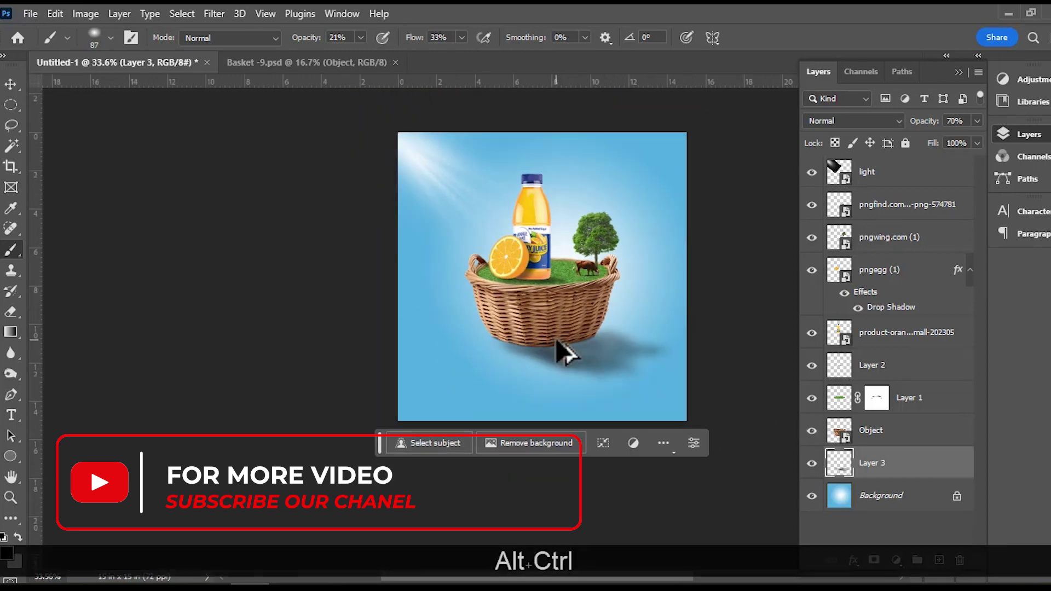
{"action": "left_click", "coordinate": [214, 14]}
{"action": "mouse_move", "coordinate": [267, 219]}
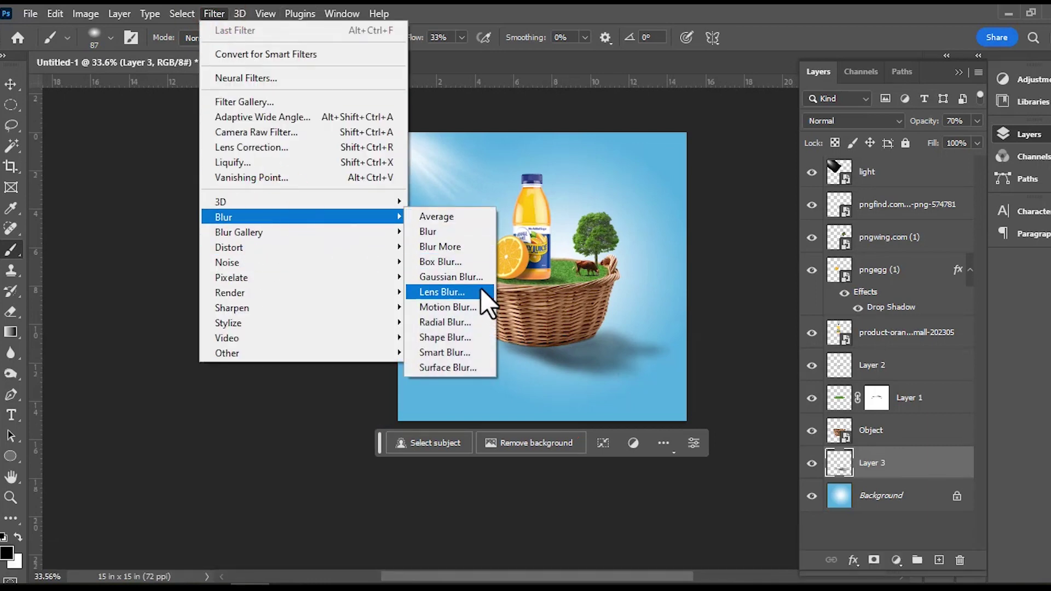
{"action": "left_click", "coordinate": [469, 277]}
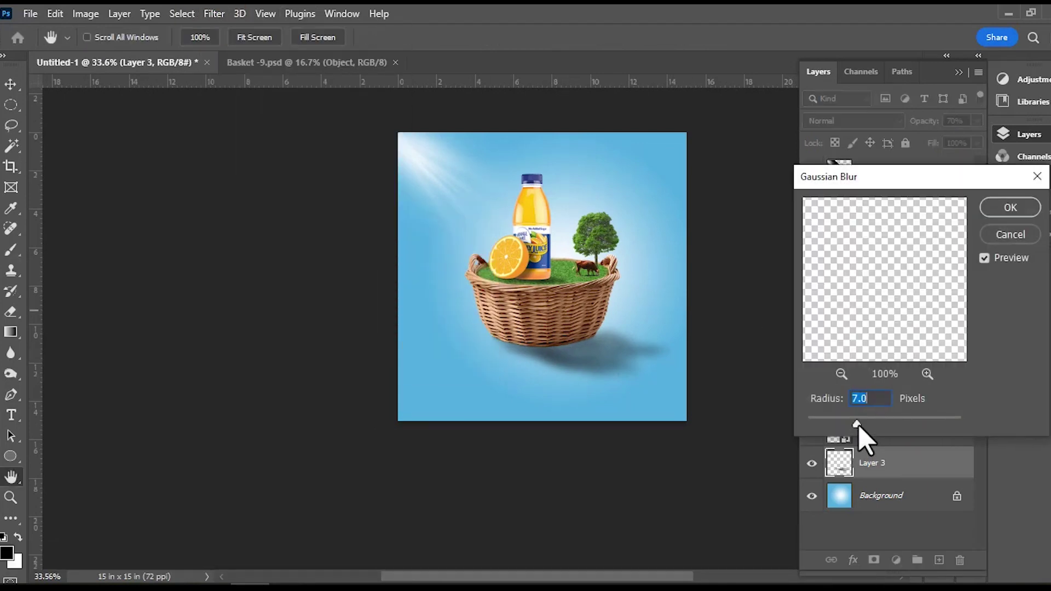
{"action": "left_click_drag", "start_coordinate": [918, 423], "coordinate": [874, 425]}
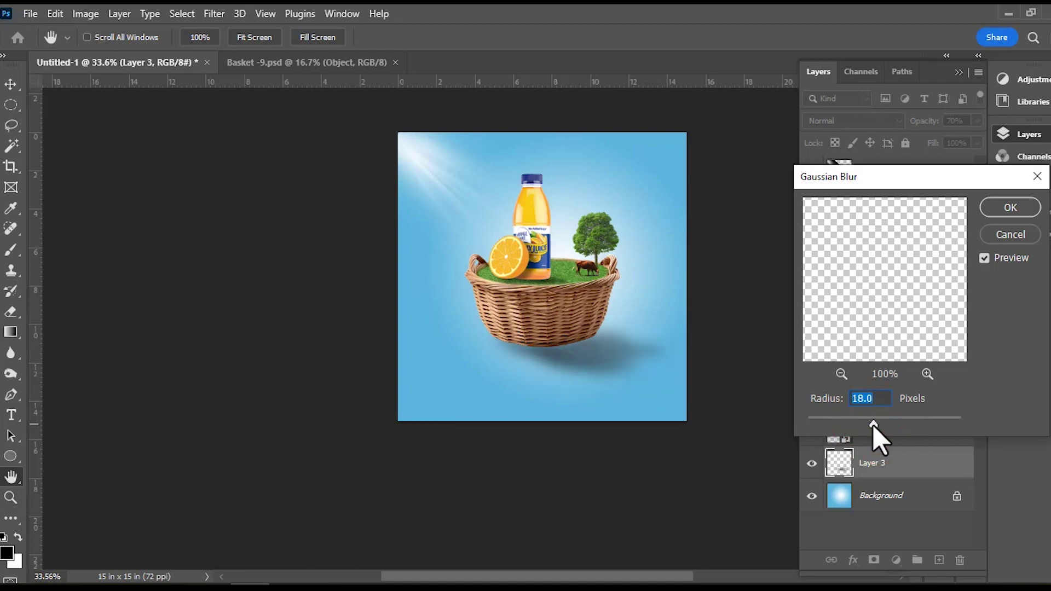
{"action": "left_click_drag", "start_coordinate": [870, 426], "coordinate": [874, 426]}
{"action": "left_click", "coordinate": [1008, 211]}
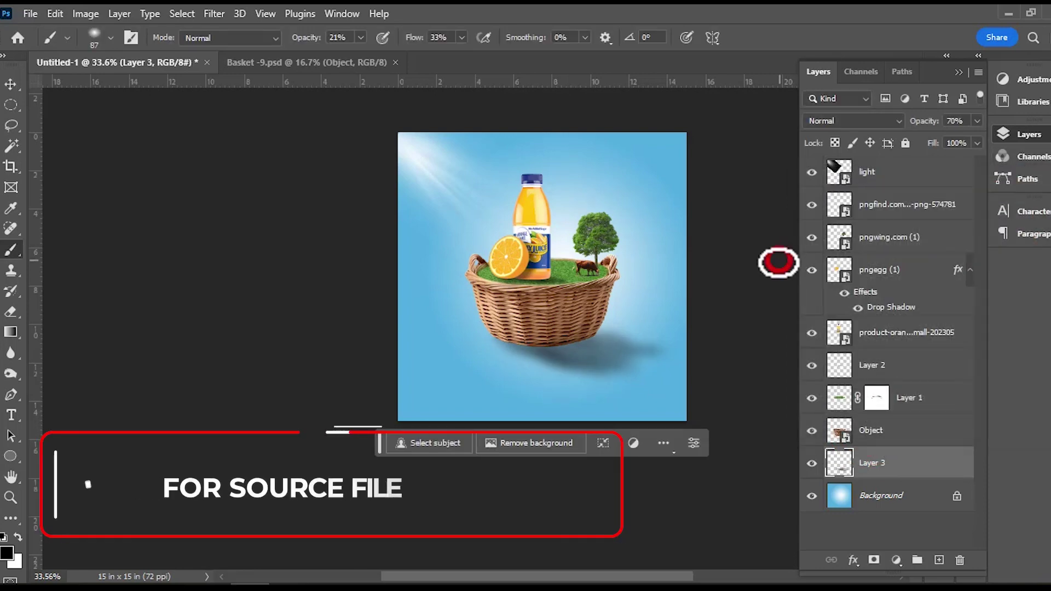
Step: Add more soft shadow to the right of the basket's base, enlarging the brush to 300 px
{"action": "scroll", "coordinate": [747, 312], "scroll_direction": "down", "scroll_amount": 4}
{"action": "scroll", "coordinate": [753, 339], "scroll_direction": "up", "scroll_amount": 5}
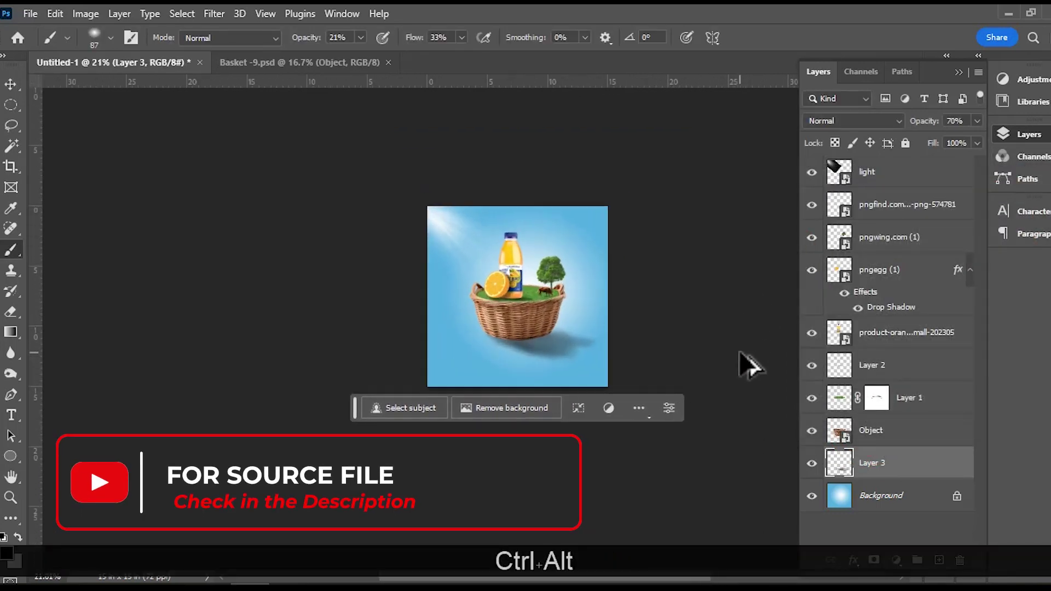
{"action": "scroll", "coordinate": [747, 368], "scroll_direction": "up", "scroll_amount": 2}
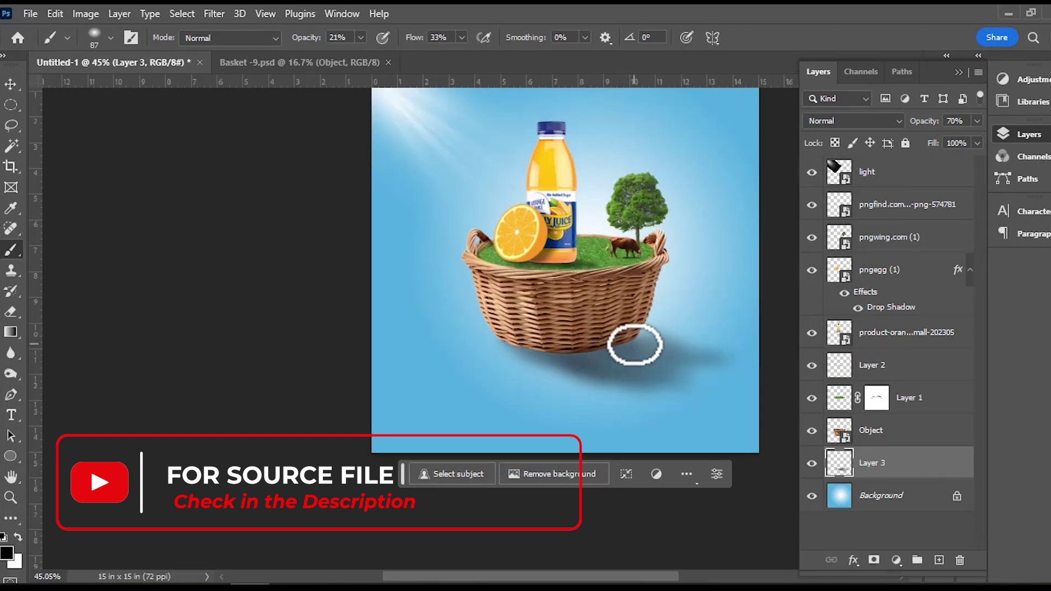
{"action": "mouse_move", "coordinate": [644, 340]}
{"action": "left_mouse_down"}
{"action": "mouse_move", "coordinate": [570, 357]}
{"action": "mouse_move", "coordinate": [657, 345]}
{"action": "mouse_move", "coordinate": [613, 364]}
{"action": "mouse_move", "coordinate": [651, 354]}
{"action": "mouse_move", "coordinate": [736, 359]}
{"action": "left_mouse_up"}
{"action": "scroll", "coordinate": [610, 378], "scroll_direction": "down", "scroll_amount": 4}
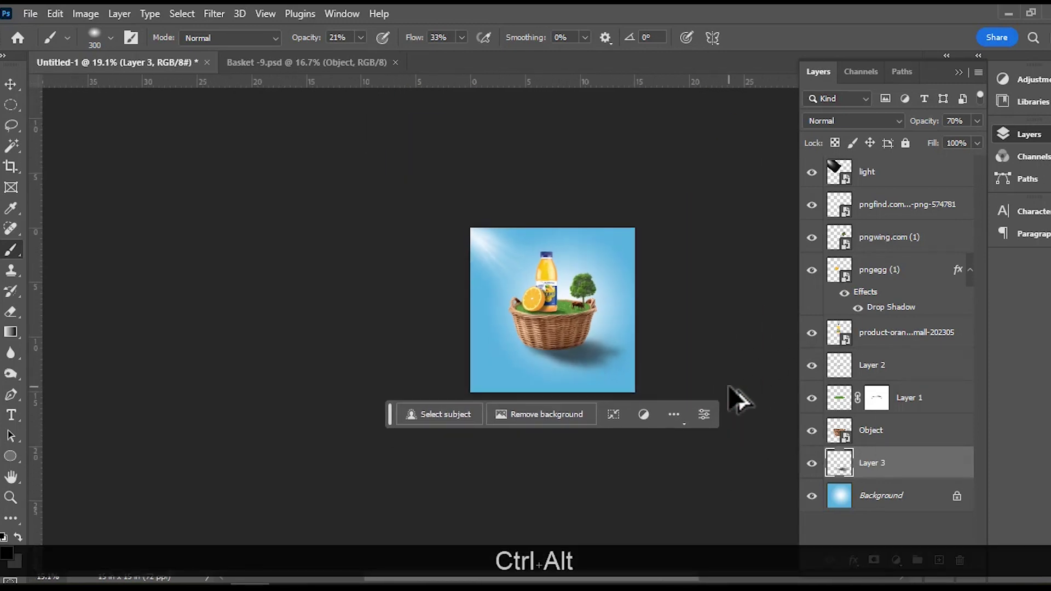
{"action": "scroll", "coordinate": [730, 386], "scroll_direction": "up", "scroll_amount": 2}
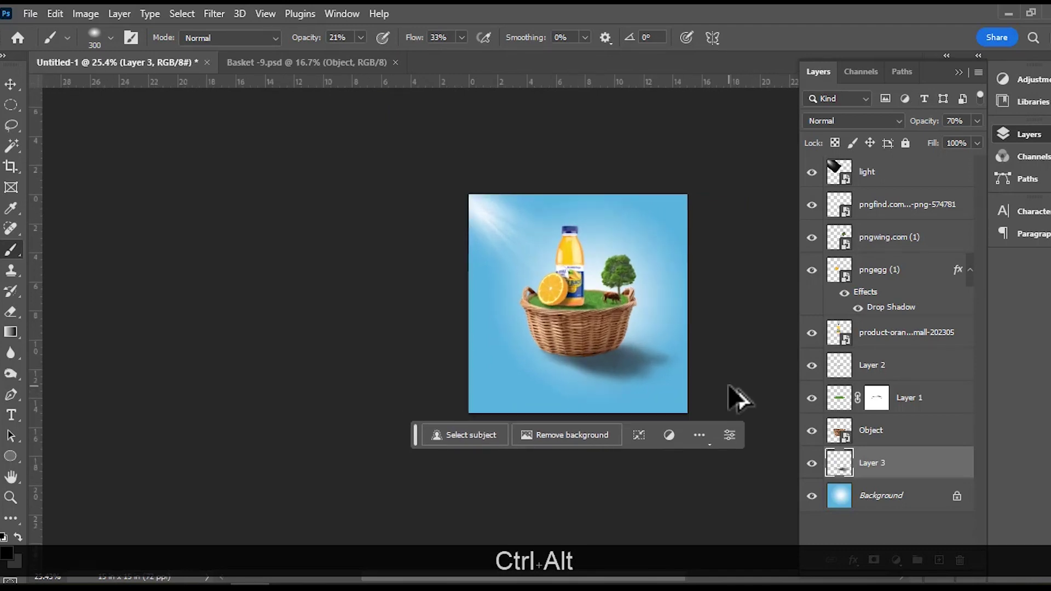
Step: Reduce the brush to 95 px and darken the shadow directly beneath the basket
{"action": "left_click_drag", "start_coordinate": [580, 361], "coordinate": [564, 361]}
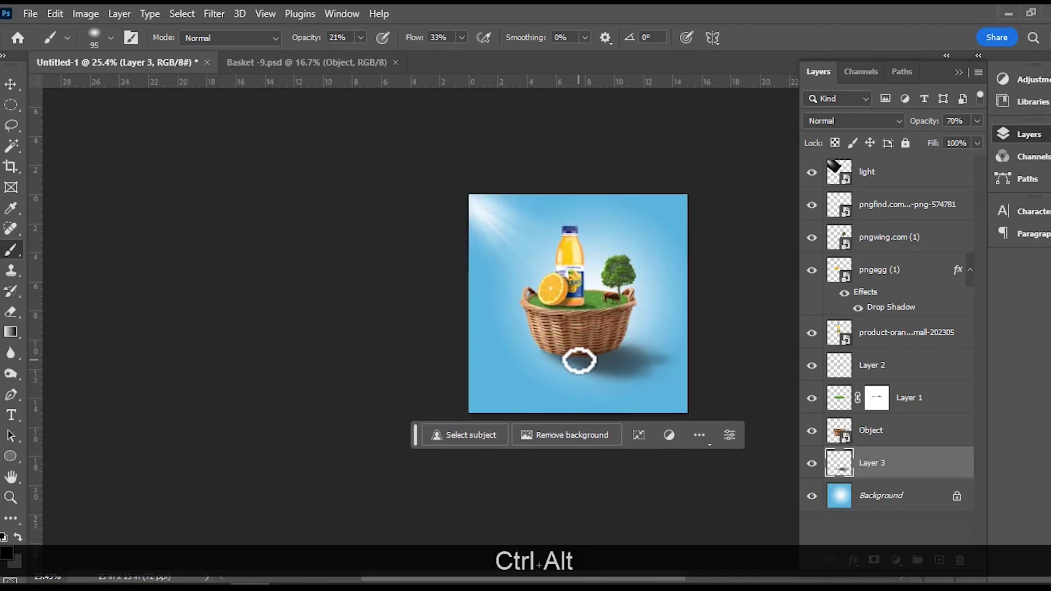
{"action": "scroll", "coordinate": [681, 387], "scroll_direction": "down", "scroll_amount": 3}
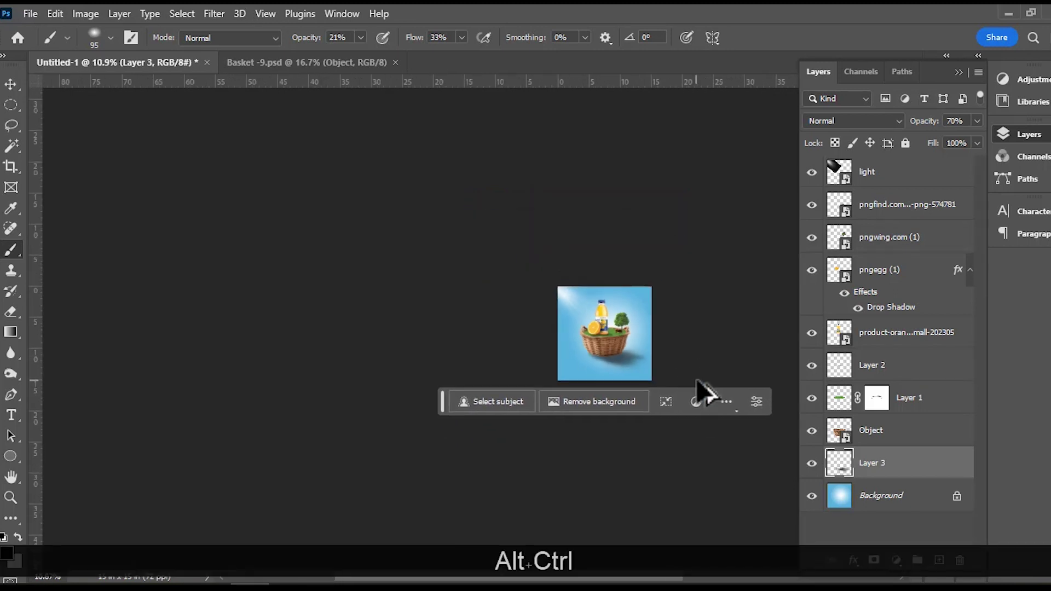
{"action": "scroll", "coordinate": [706, 378], "scroll_direction": "up", "scroll_amount": 2}
{"action": "scroll", "coordinate": [725, 362], "scroll_direction": "up", "scroll_amount": 1}
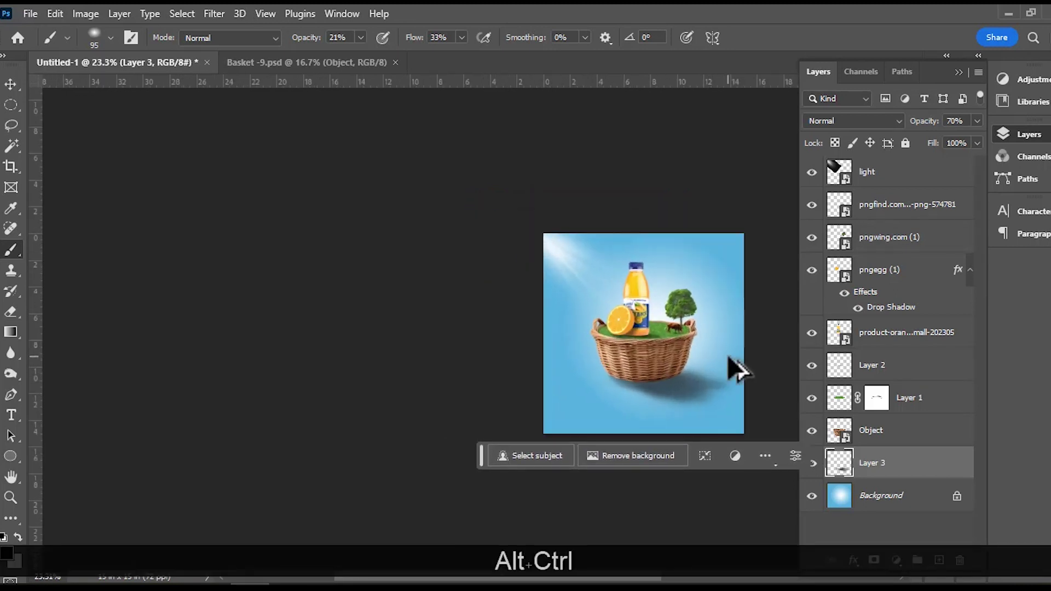
{"action": "scroll", "coordinate": [734, 366], "scroll_direction": "up", "scroll_amount": 1}
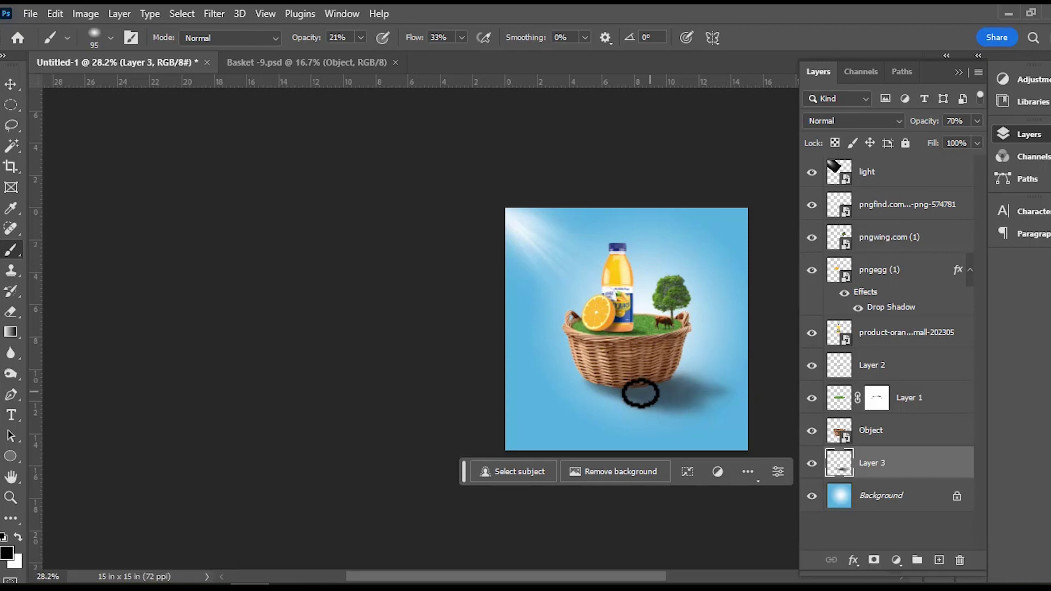
Step: Insert a line of placeholder text in Montserrat Regular, 15 pt, beneath the basket
{"action": "key", "text": "v"}
{"action": "left_click", "coordinate": [763, 376]}
{"action": "left_click_drag", "start_coordinate": [761, 343], "coordinate": [692, 323]}
{"action": "left_click", "coordinate": [11, 416]}
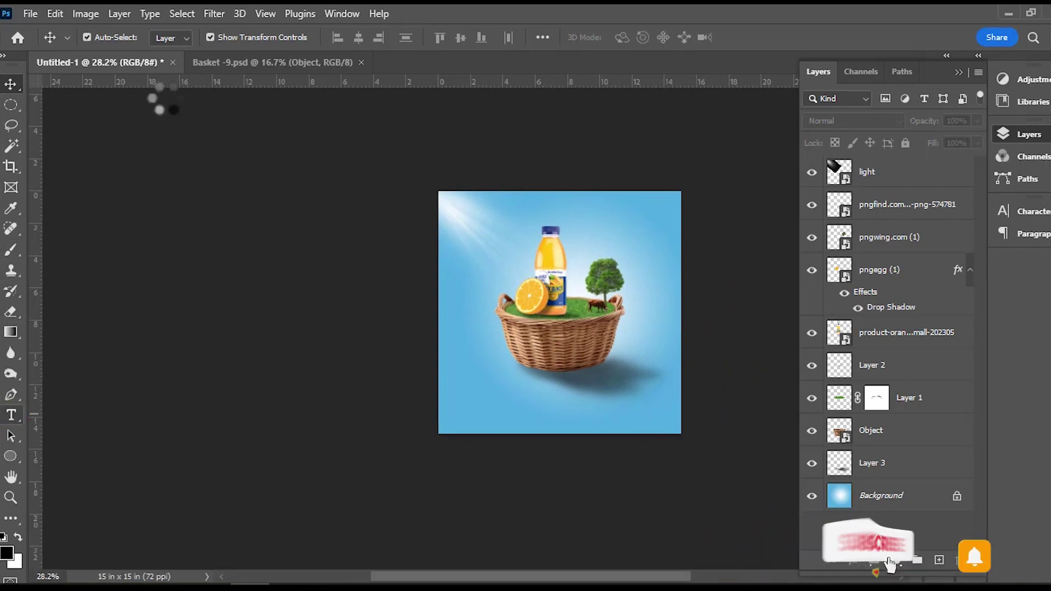
{"action": "right_click", "coordinate": [11, 415]}
{"action": "left_click", "coordinate": [1018, 211]}
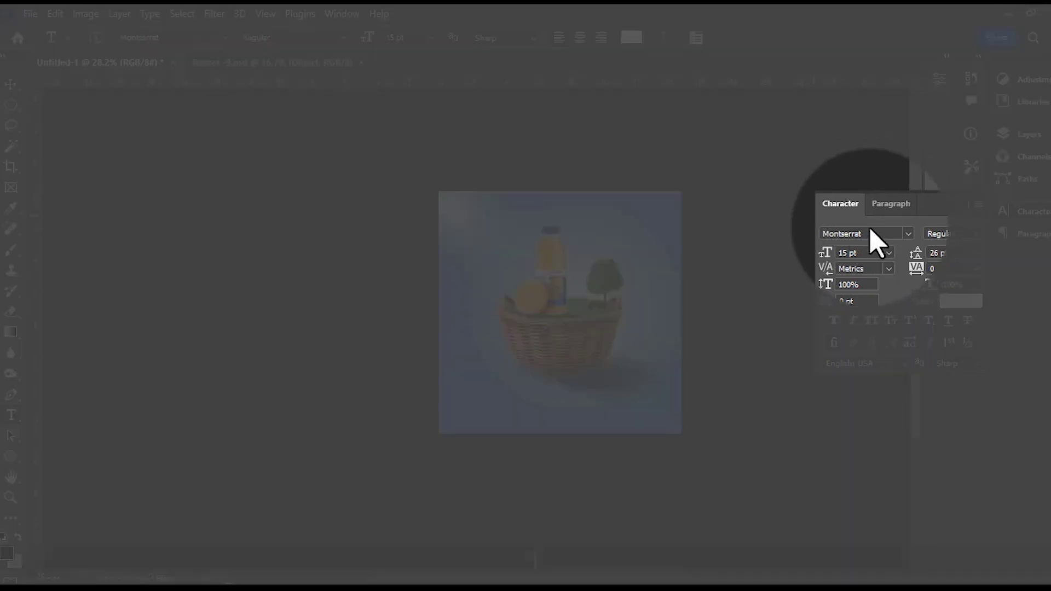
{"action": "left_click", "coordinate": [871, 235]}
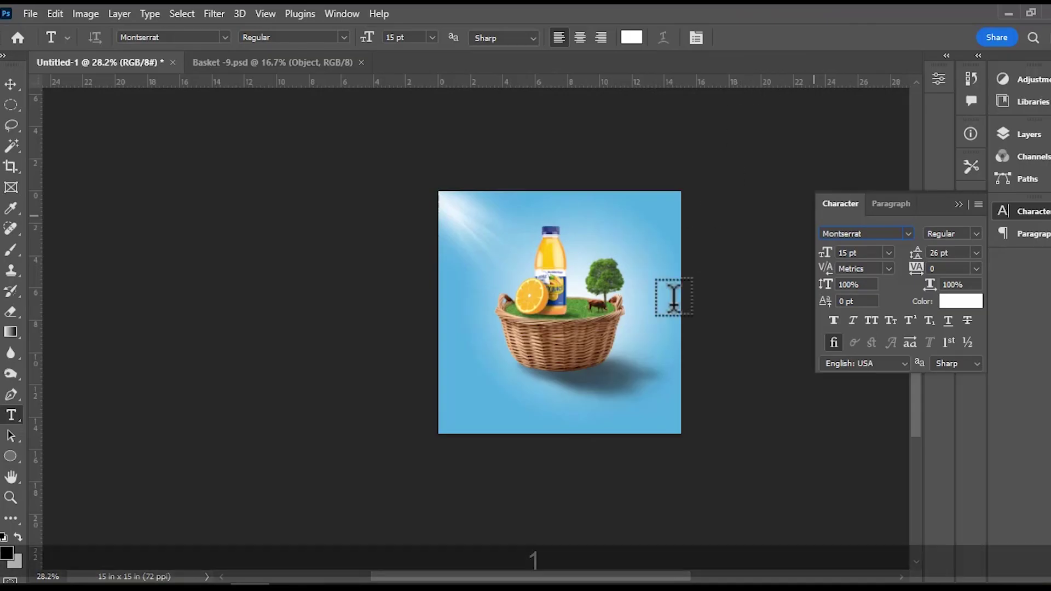
{"action": "left_click", "coordinate": [526, 411]}
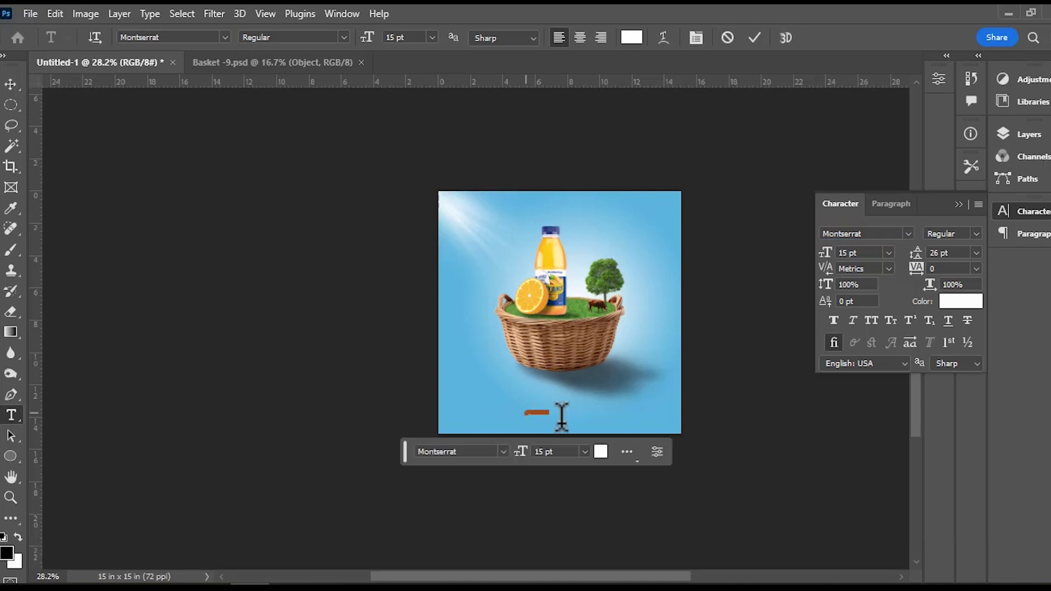
Step: Enlarge the placeholder text to 71.2 pt and position it beneath the basket
{"action": "left_click", "coordinate": [11, 85]}
{"action": "left_click_drag", "start_coordinate": [550, 417], "coordinate": [622, 439]}
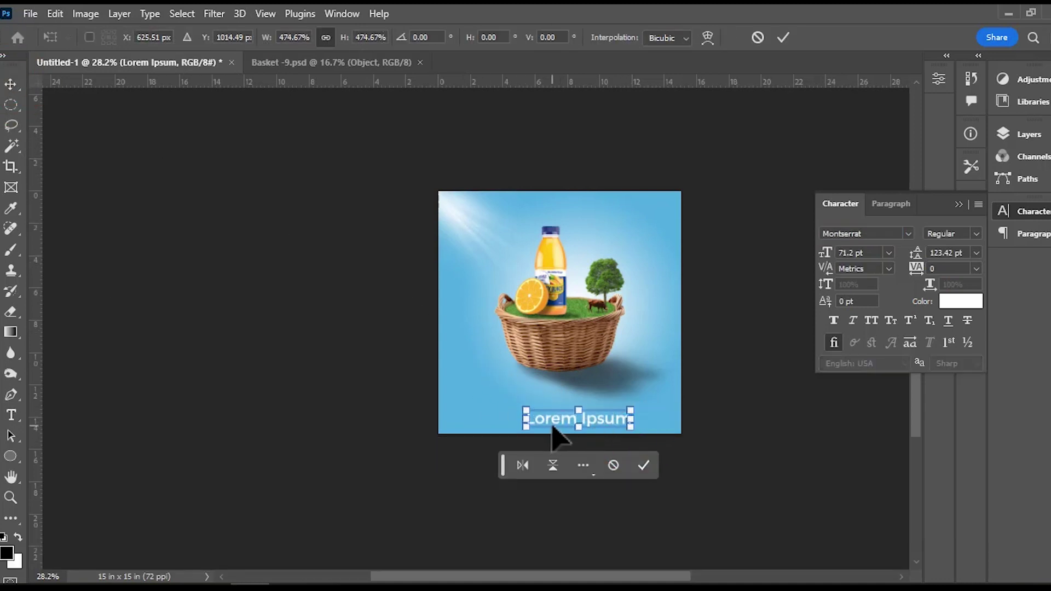
{"action": "left_click_drag", "start_coordinate": [557, 430], "coordinate": [553, 427]}
{"action": "key", "text": "Return"}
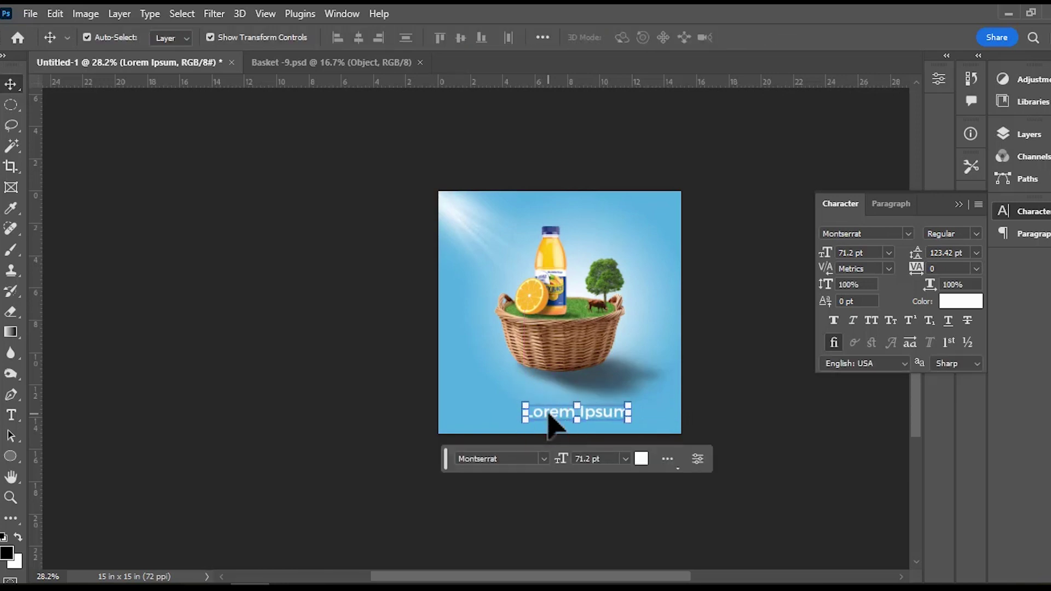
{"action": "double_click", "coordinate": [541, 416]}
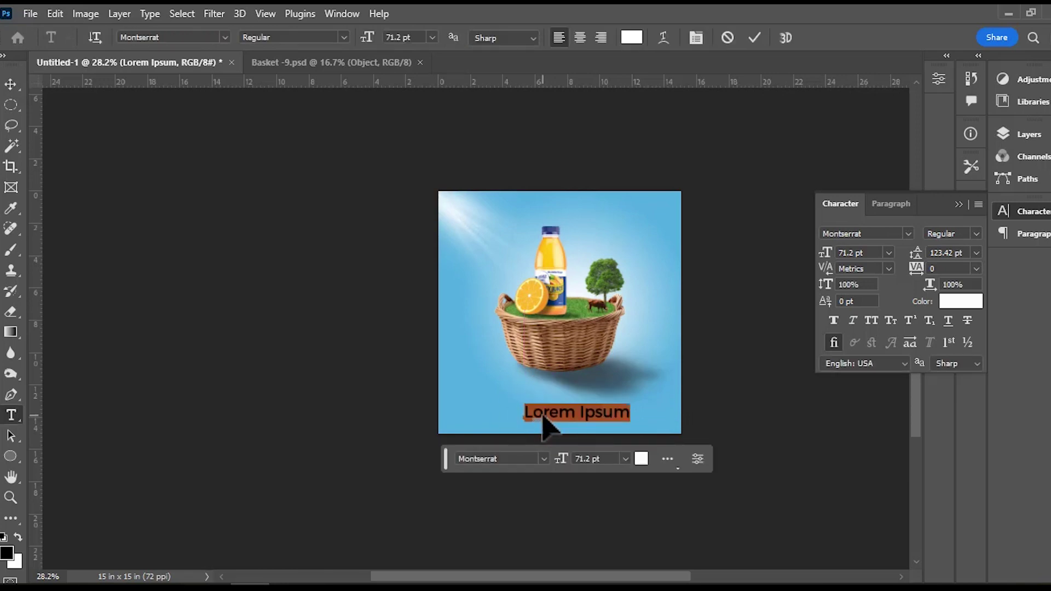
{"action": "type", "text": "www. web"}
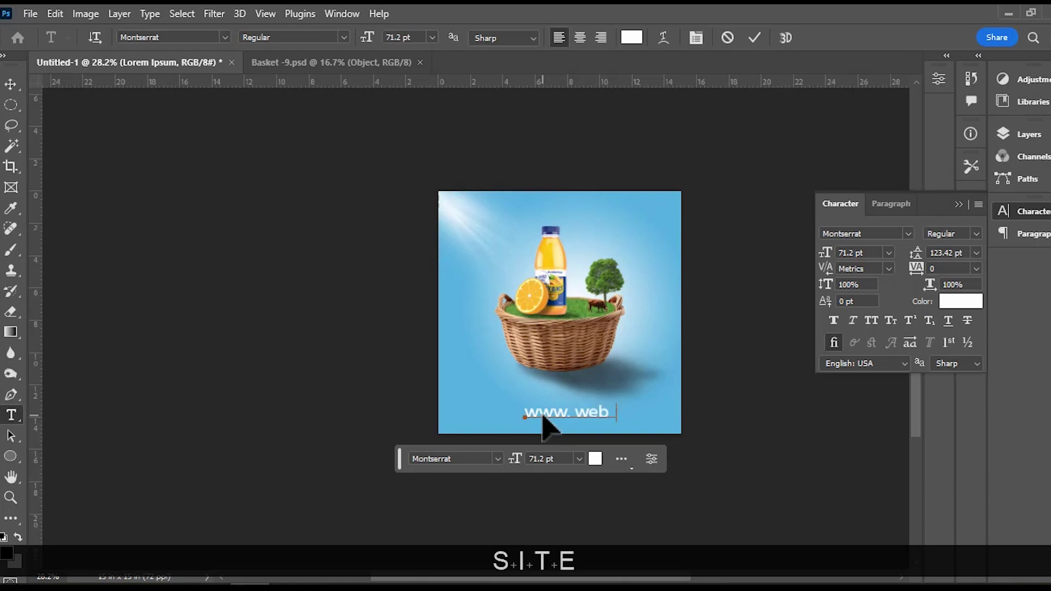
{"action": "type", "text": "site."}
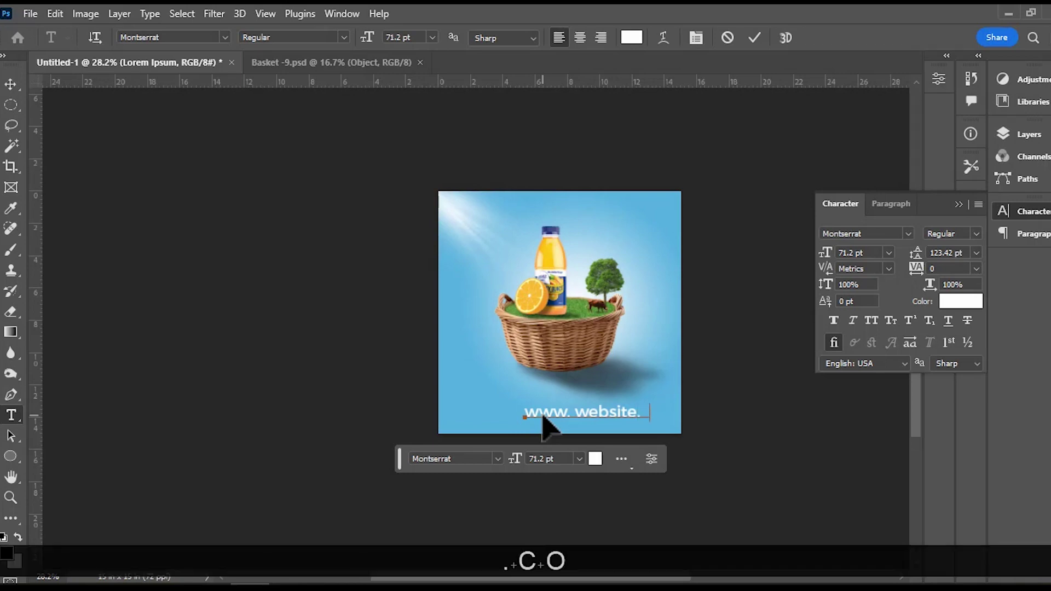
{"action": "left_click", "coordinate": [10, 84]}
{"action": "left_click_drag", "start_coordinate": [587, 413], "coordinate": [567, 416]}
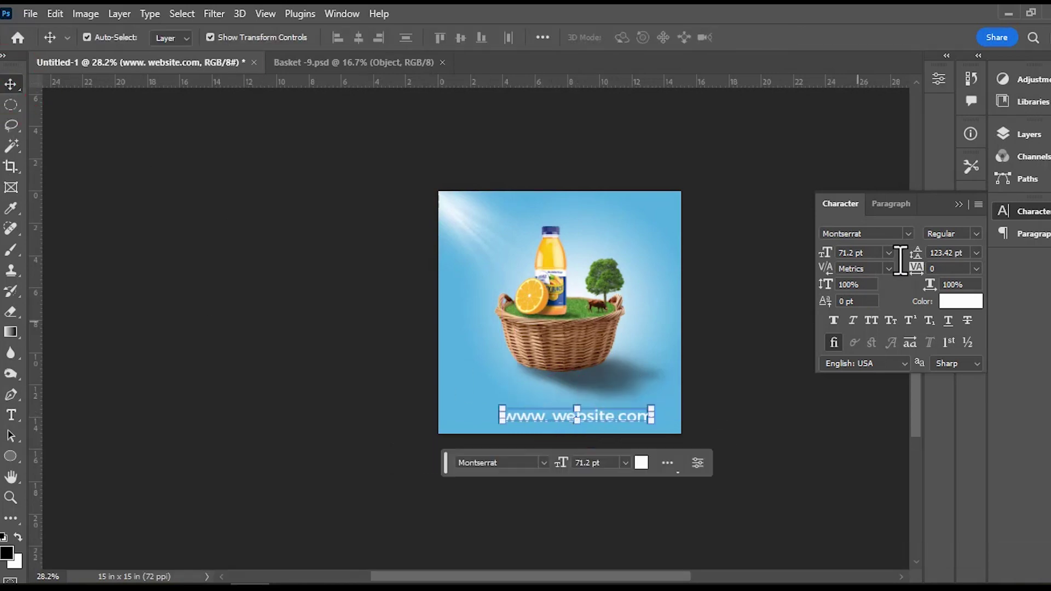
Step: Set the website text's font style to Ultra Light
{"action": "left_click", "coordinate": [982, 236]}
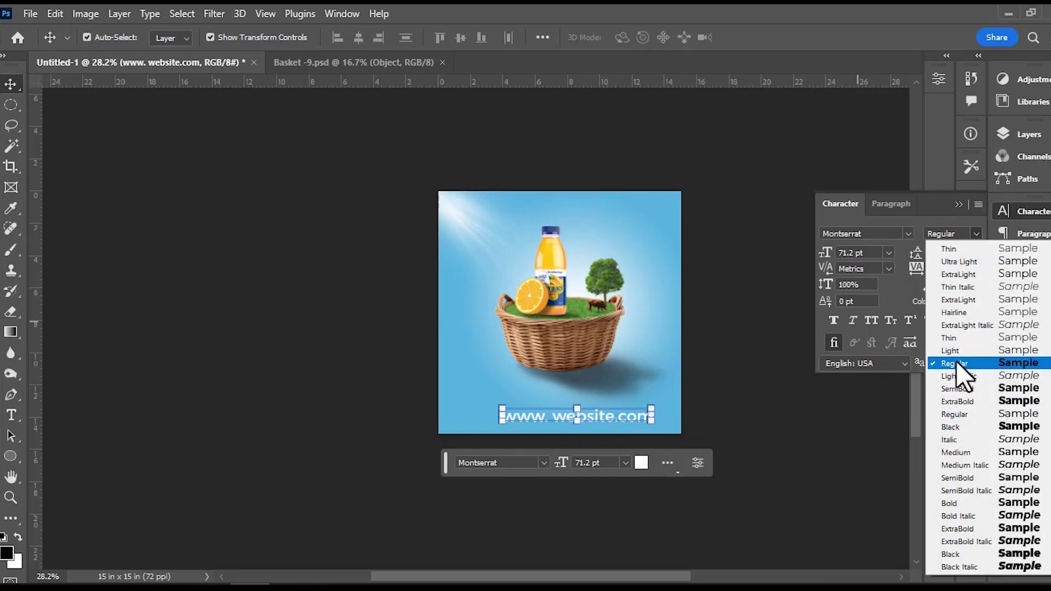
{"action": "left_click", "coordinate": [957, 339]}
{"action": "left_click", "coordinate": [976, 234]}
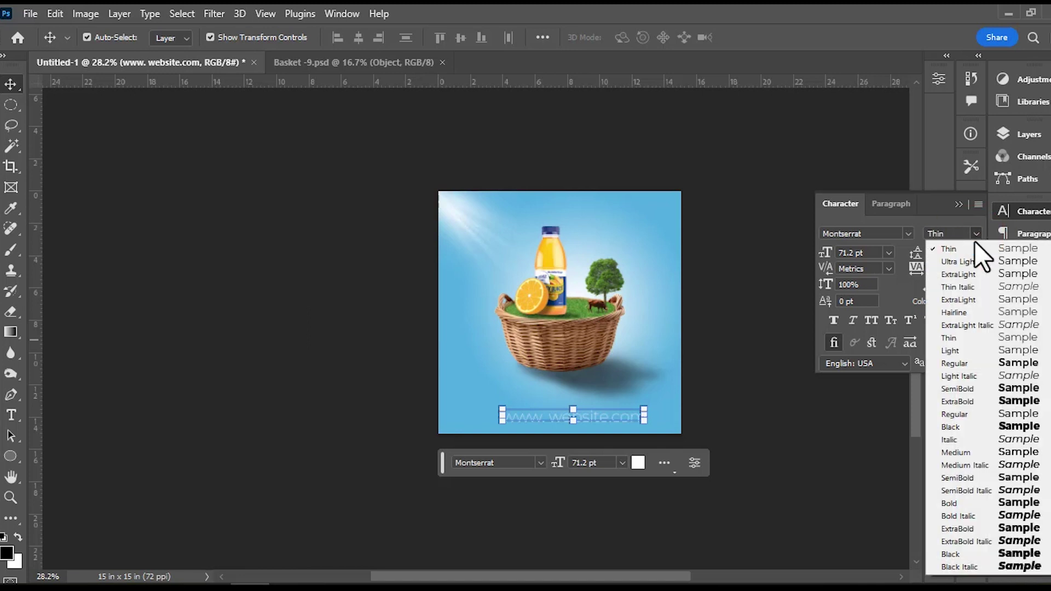
{"action": "left_click", "coordinate": [968, 263]}
{"action": "left_click", "coordinate": [636, 447]}
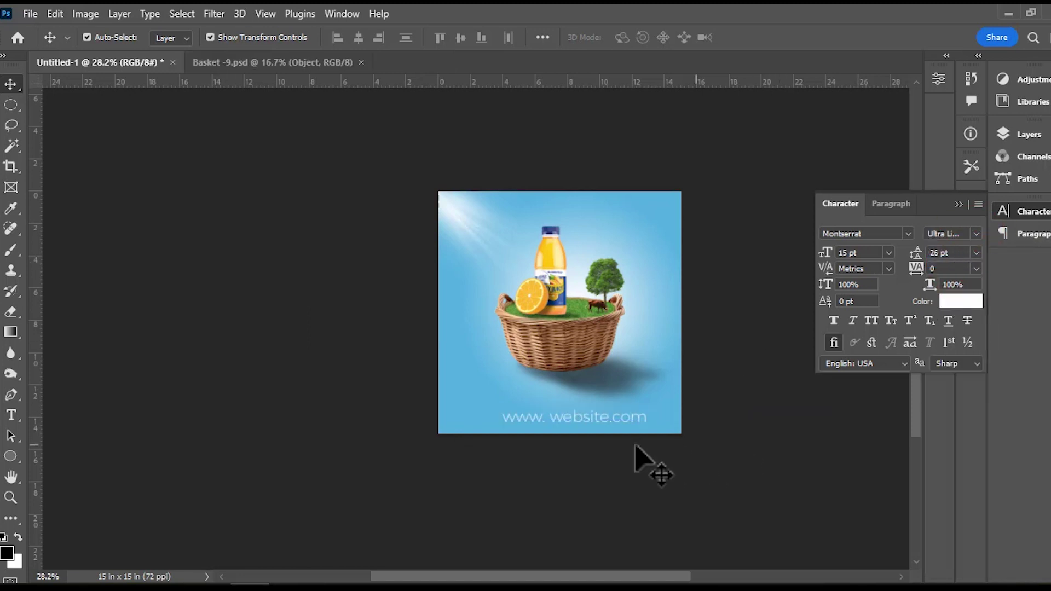
Step: Close the Basket -9.psd document and centre the website text horizontally on the whole canvas
{"action": "left_click", "coordinate": [571, 418]}
{"action": "scroll", "coordinate": [601, 422], "scroll_direction": "up", "scroll_amount": 2}
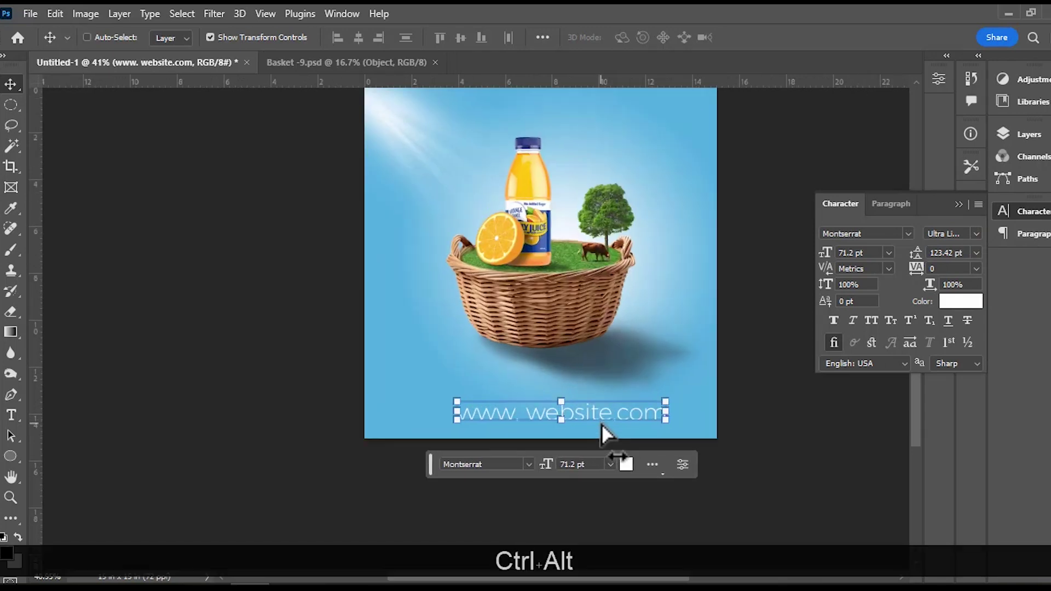
{"action": "key", "text": "ctrl+q"}
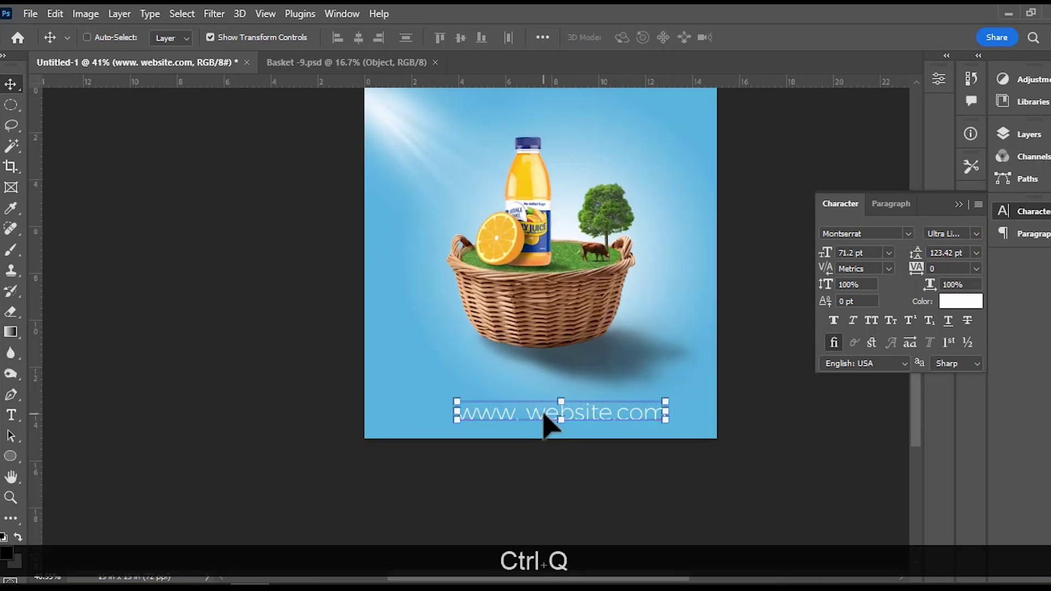
{"action": "left_click", "coordinate": [608, 239]}
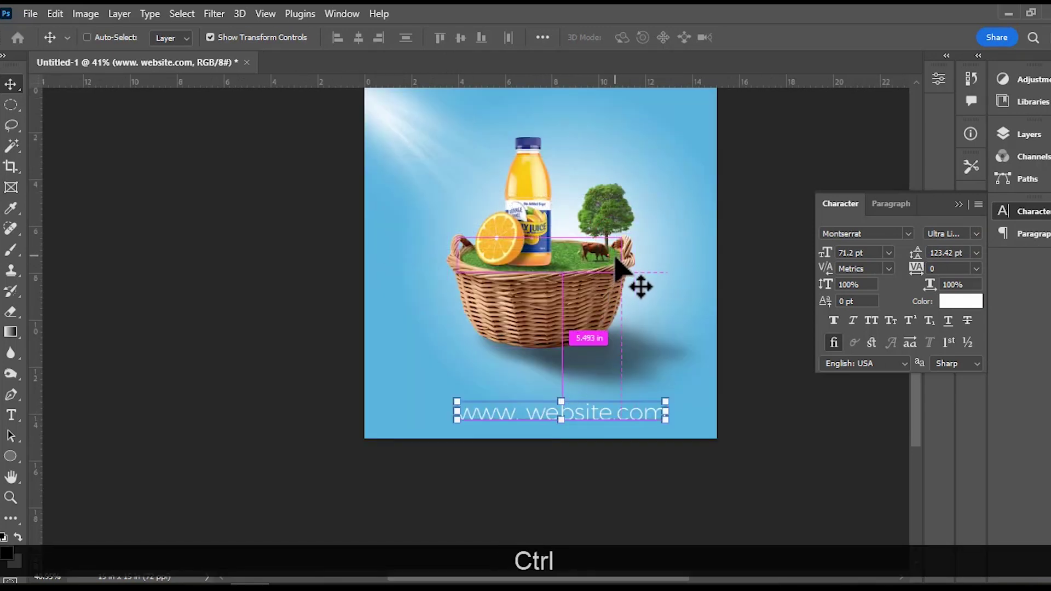
{"action": "key", "text": "ctrl+a"}
{"action": "left_click", "coordinate": [359, 37]}
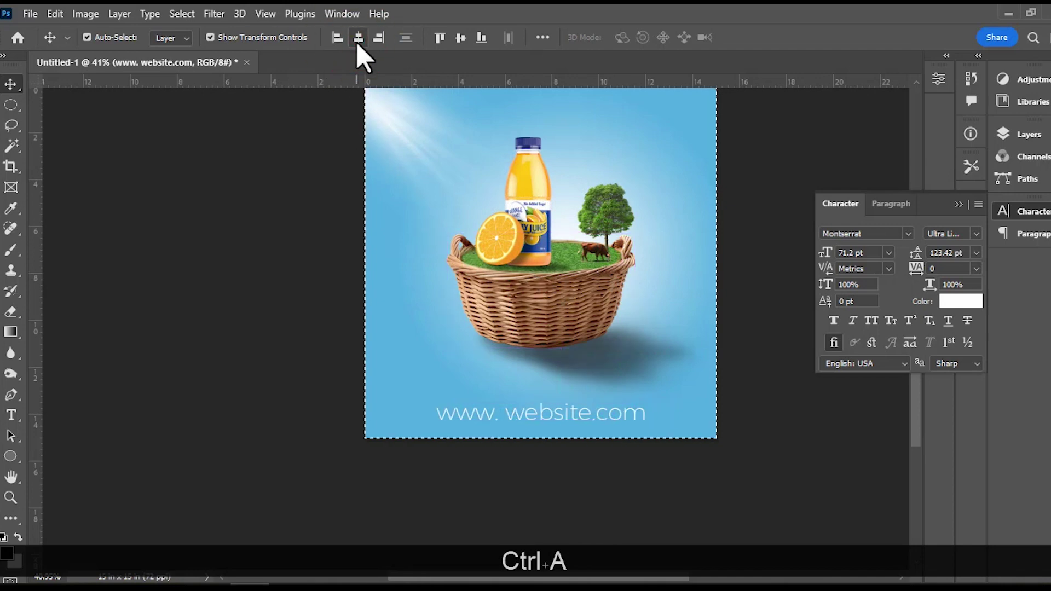
{"action": "key", "text": "ctrl+d"}
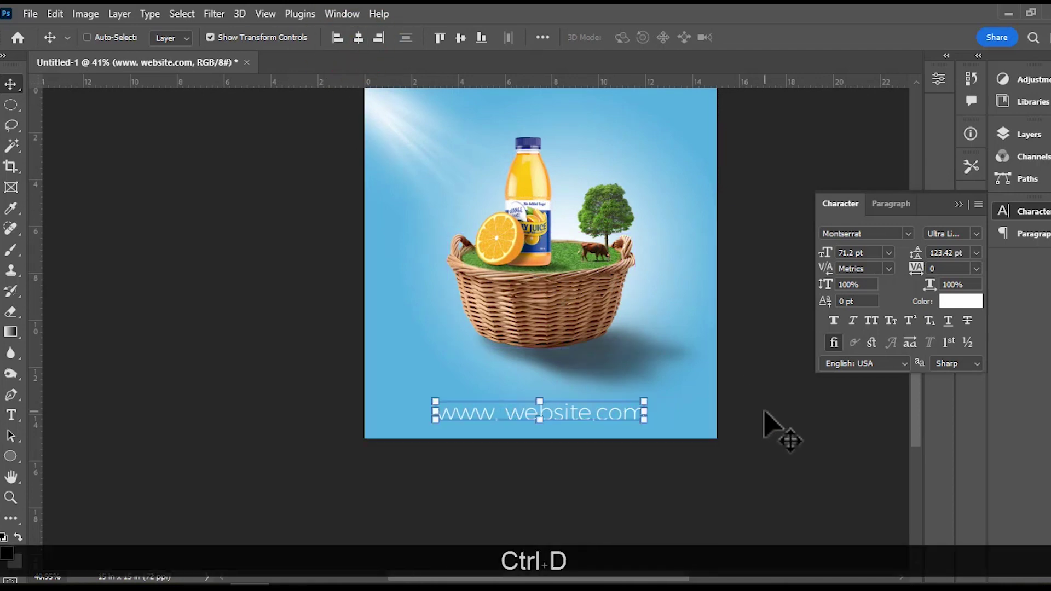
{"action": "left_click", "coordinate": [805, 429]}
Step: Duplicate the website text and place the copy near the canvas's upper edge above the bottle and tree
{"action": "scroll", "coordinate": [732, 408], "scroll_direction": "down", "scroll_amount": 1}
{"action": "scroll", "coordinate": [732, 408], "scroll_direction": "down", "scroll_amount": 2}
{"action": "scroll", "coordinate": [720, 416], "scroll_direction": "down", "scroll_amount": 1}
{"action": "scroll", "coordinate": [700, 427], "scroll_direction": "up", "scroll_amount": 1}
{"action": "left_click", "coordinate": [532, 391], "text": "ctrl+alt"}
{"action": "left_click_drag", "start_coordinate": [534, 399], "coordinate": [573, 176]}
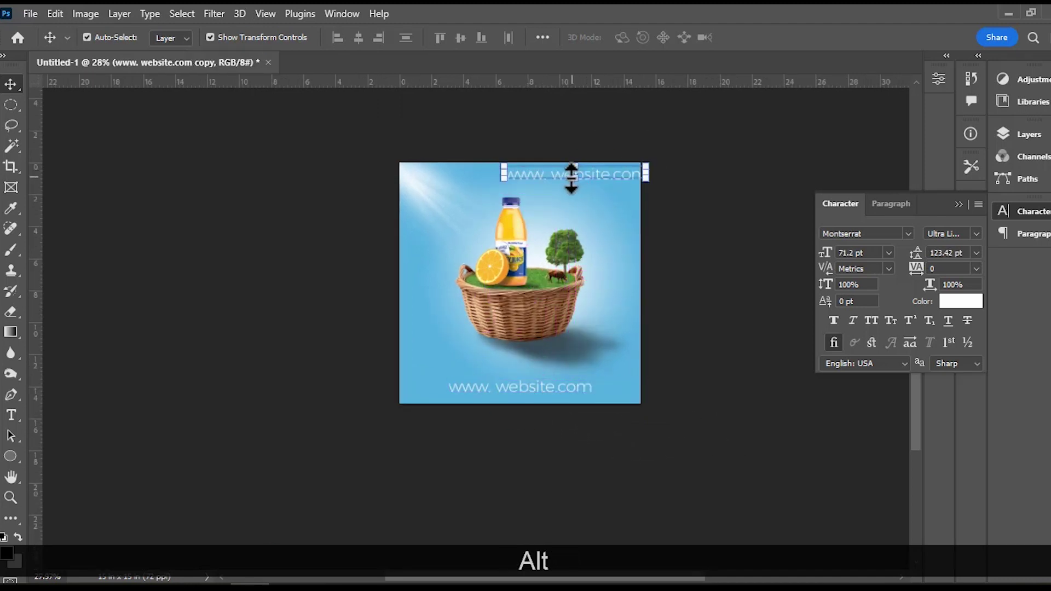
Step: Change the copied text to "FRESH JUICE" and place it in the canvas's upper-right corner
{"action": "double_click", "coordinate": [559, 175]}
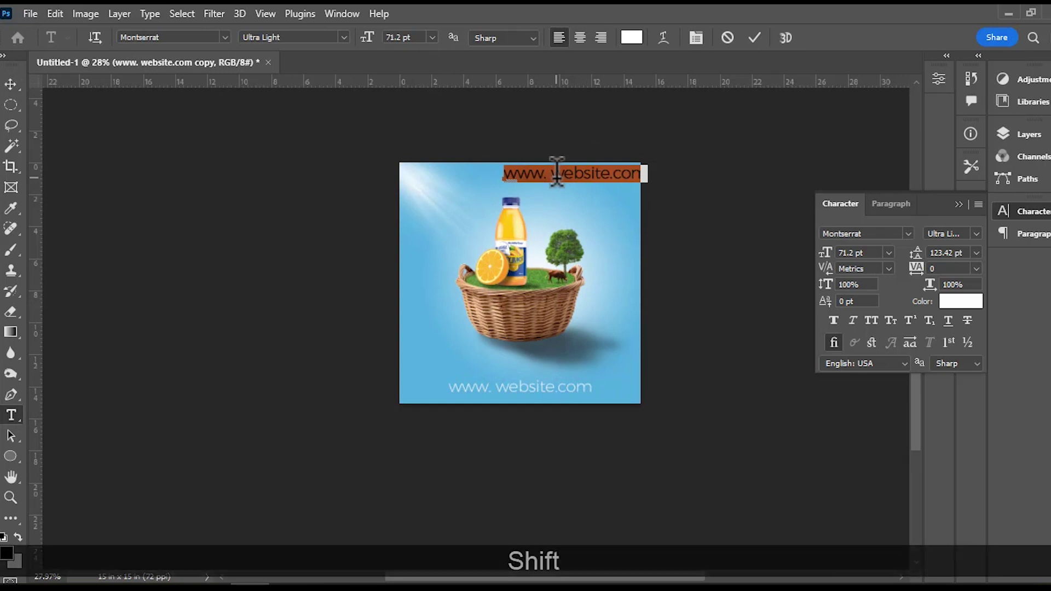
{"action": "type", "text": "F"}
{"action": "key", "text": "Caps_Lock"}
{"action": "type", "text": "R"}
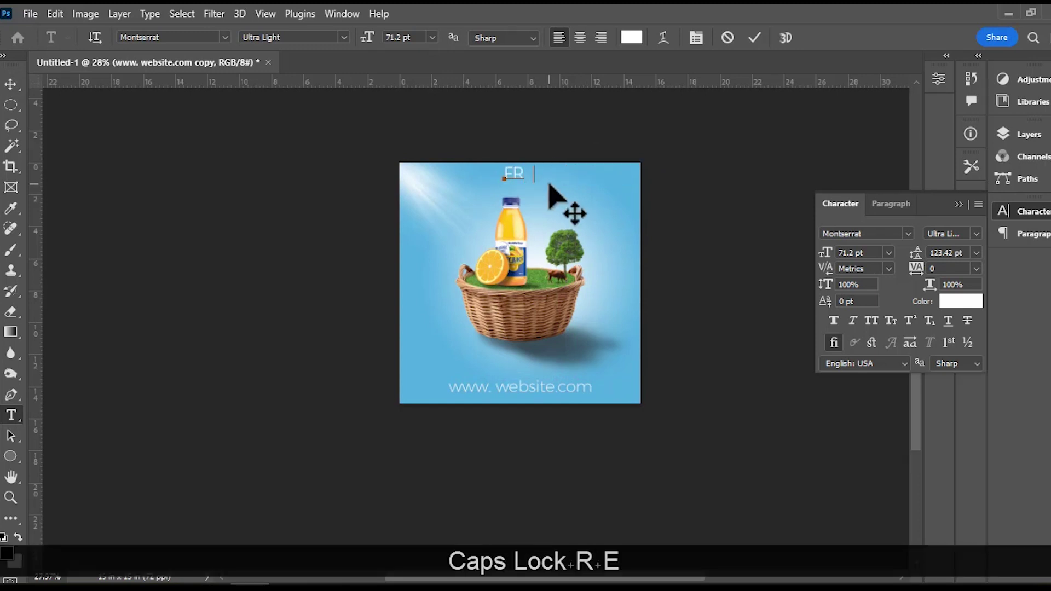
{"action": "type", "text": "ESH JUICE"}
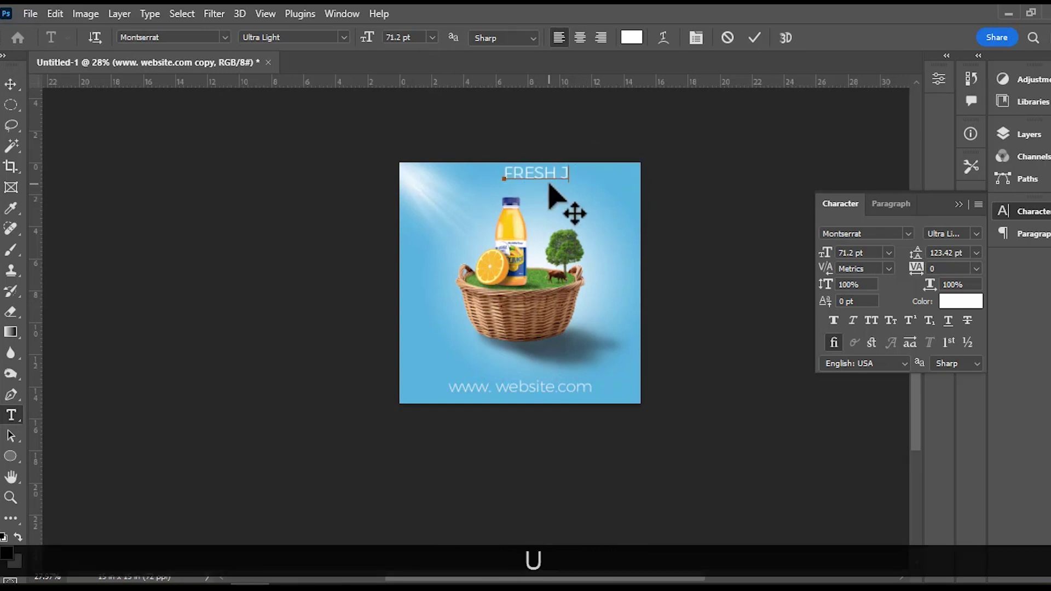
{"action": "left_click", "coordinate": [10, 84]}
{"action": "scroll", "coordinate": [558, 187], "scroll_direction": "up", "scroll_amount": 1}
{"action": "left_click_drag", "start_coordinate": [535, 171], "coordinate": [554, 184]}
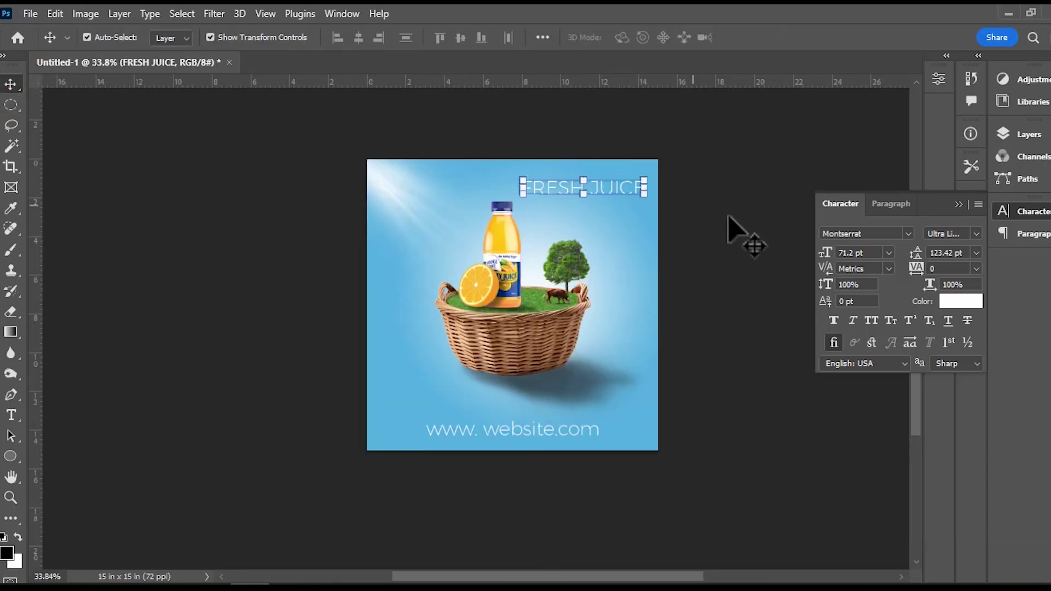
Step: Try the Black font style on the FRESH JUICE heading
{"action": "left_click", "coordinate": [977, 235]}
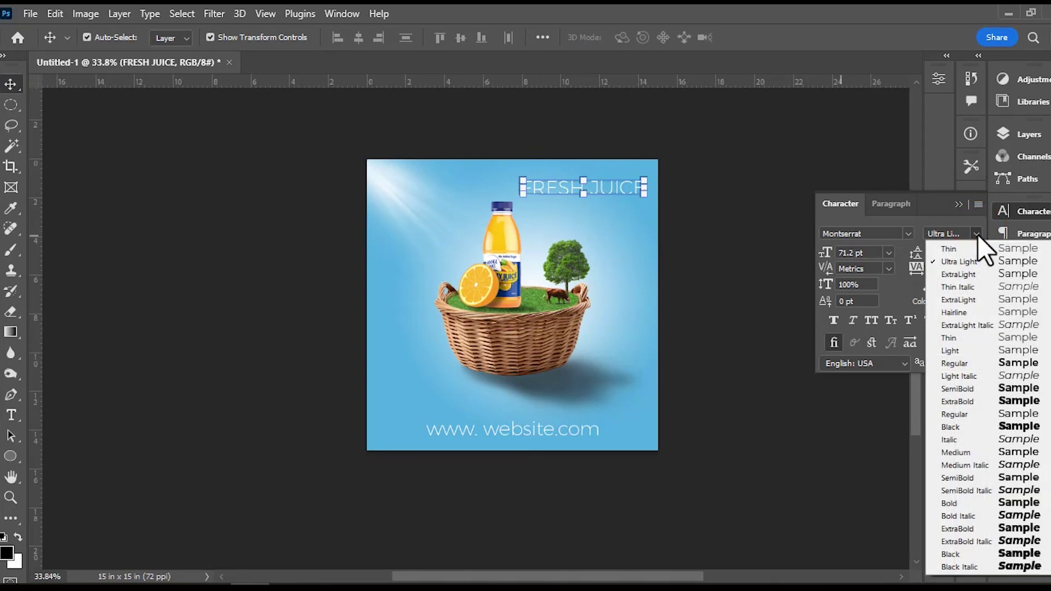
{"action": "left_click", "coordinate": [968, 427]}
{"action": "left_click", "coordinate": [748, 229]}
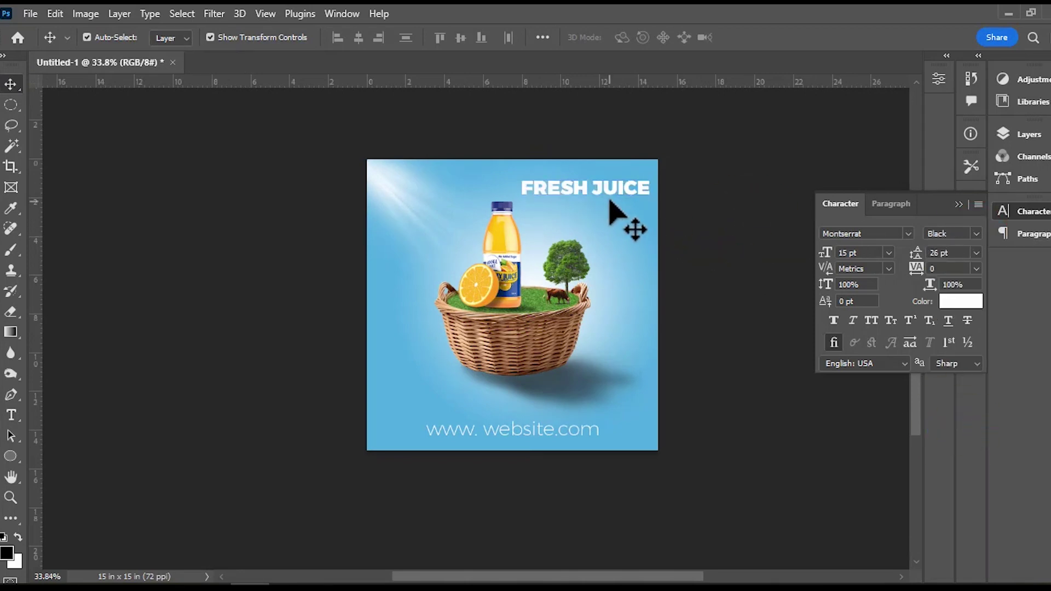
Step: Nudge the FRESH JUICE heading slightly up and left and set its font style to Regular
{"action": "left_click_drag", "start_coordinate": [605, 189], "coordinate": [599, 184]}
{"action": "left_click", "coordinate": [977, 234]}
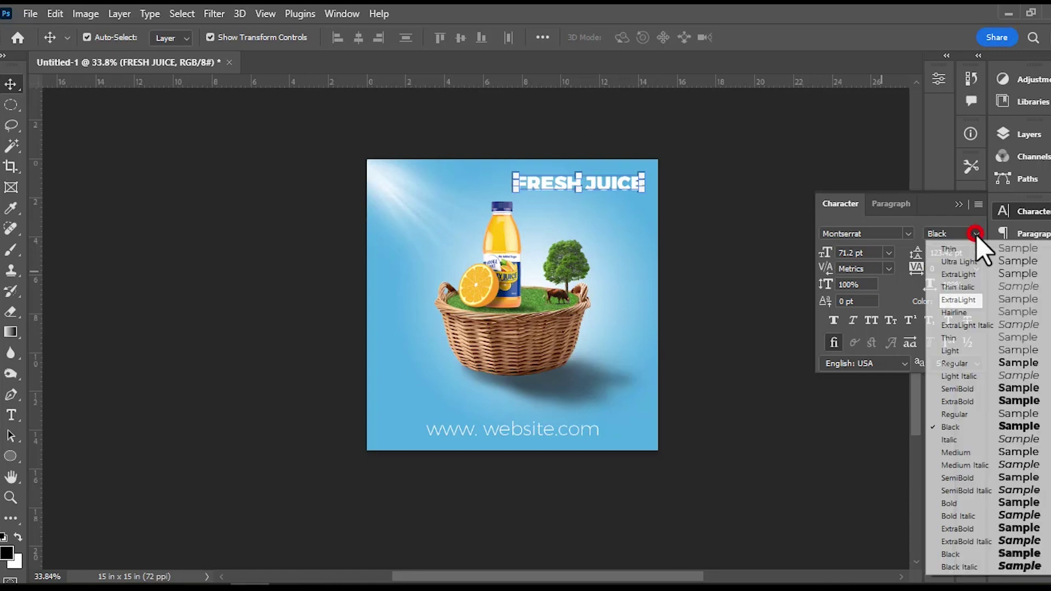
{"action": "left_click", "coordinate": [992, 415]}
{"action": "left_click", "coordinate": [732, 220]}
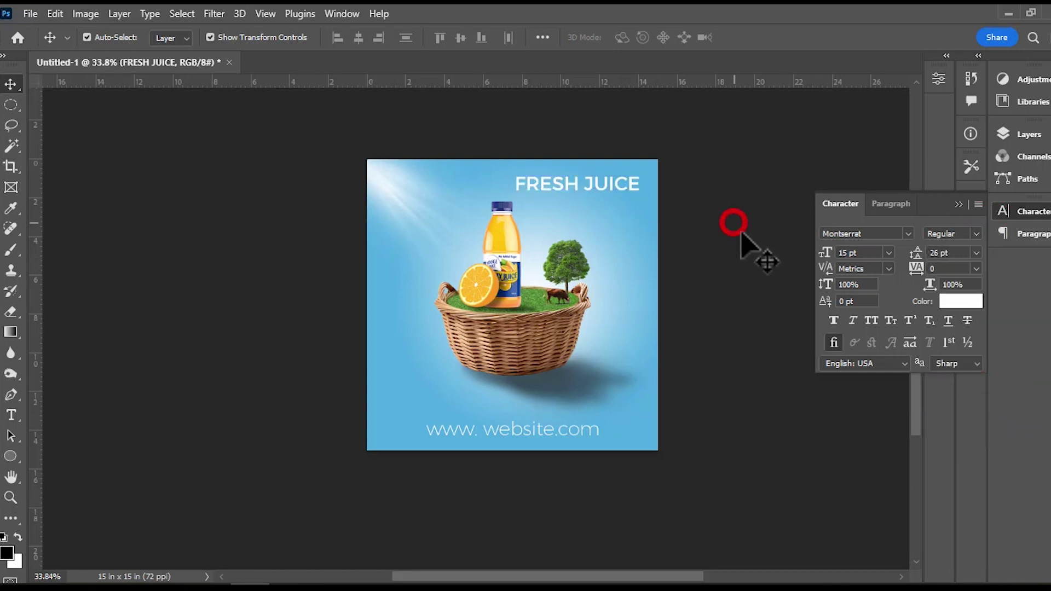
{"action": "left_click", "coordinate": [558, 189]}
{"action": "left_click", "coordinate": [710, 207]}
Step: Stamp all visible layers into a new merged layer above the FRESH JUICE text layer
{"action": "key", "text": "ctrl+alt"}
{"action": "scroll", "coordinate": [710, 285], "scroll_direction": "down", "scroll_amount": 2}
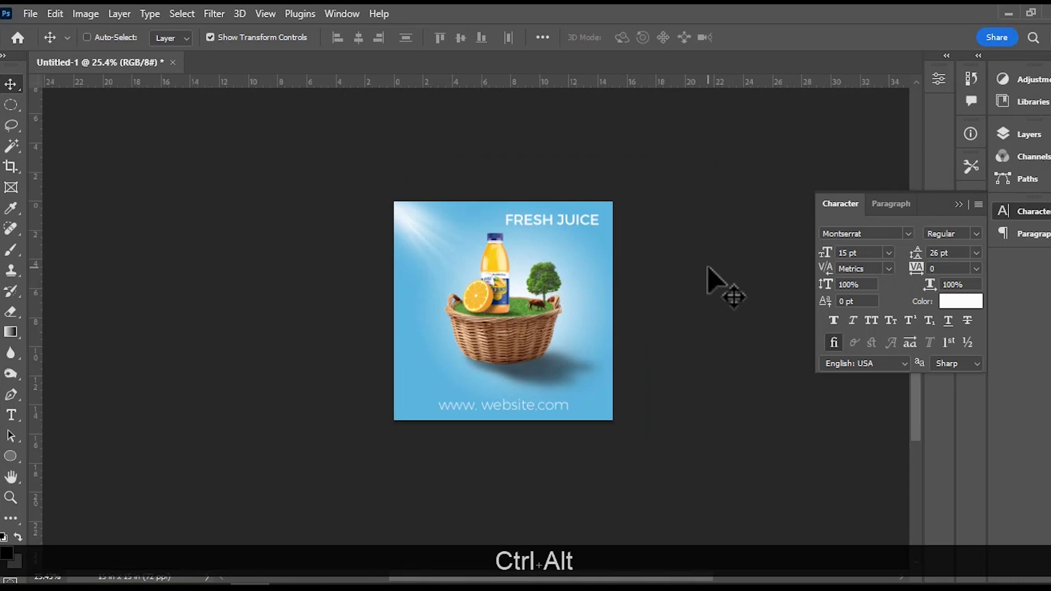
{"action": "left_click", "coordinate": [959, 204]}
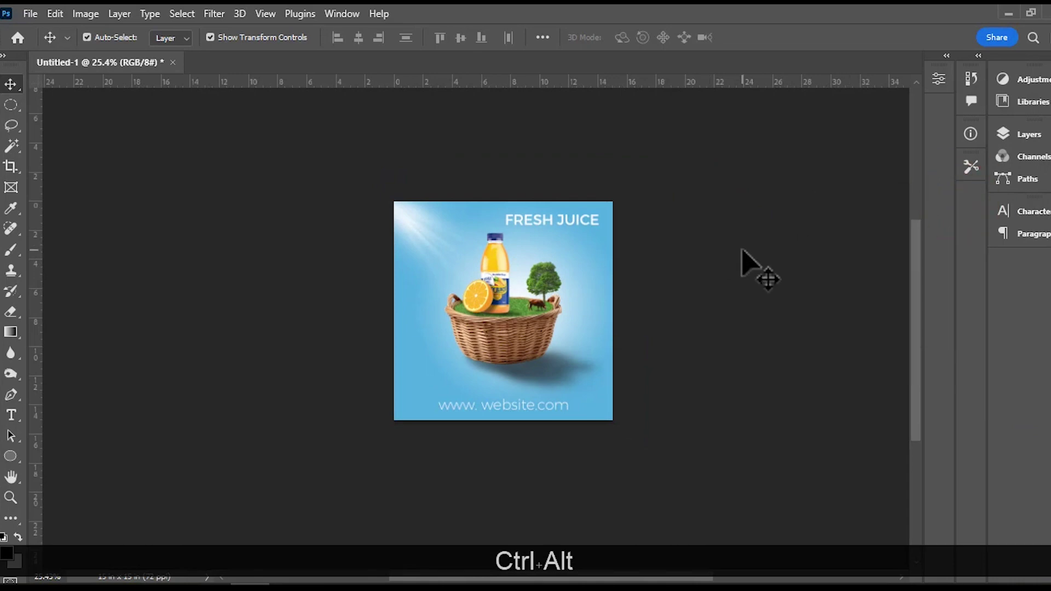
{"action": "left_click", "coordinate": [840, 282]}
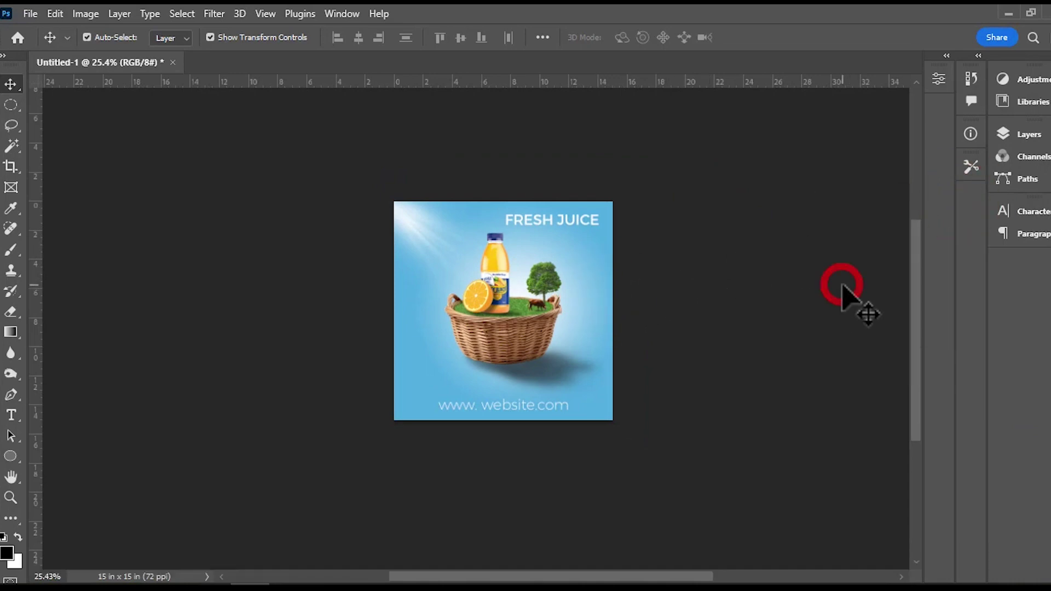
{"action": "left_click", "coordinate": [1030, 137]}
{"action": "left_click", "coordinate": [931, 175], "text": "ctrl"}
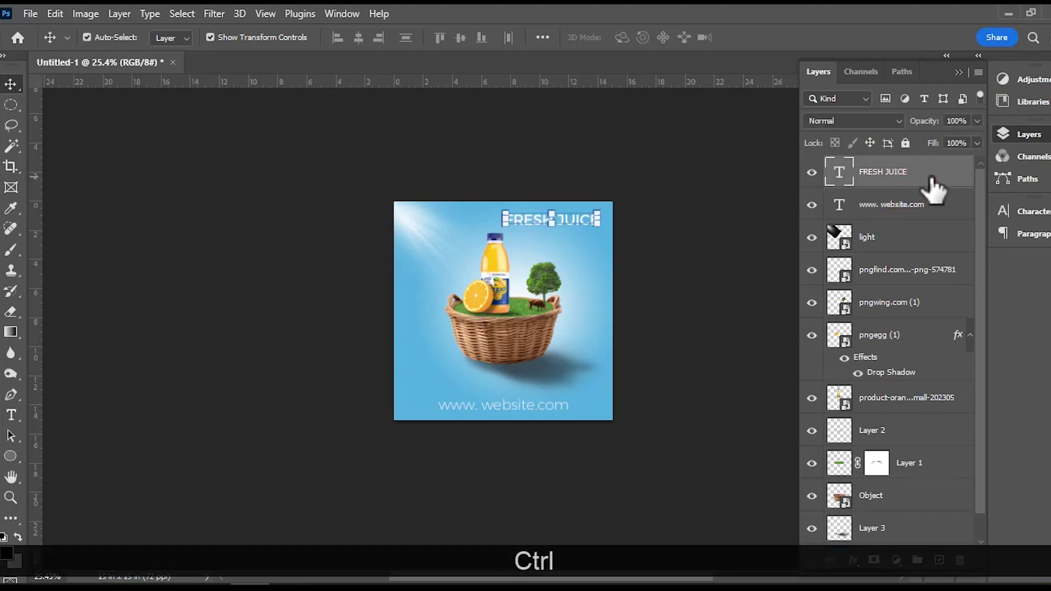
{"action": "key", "text": "ctrl+shift+alt+e"}
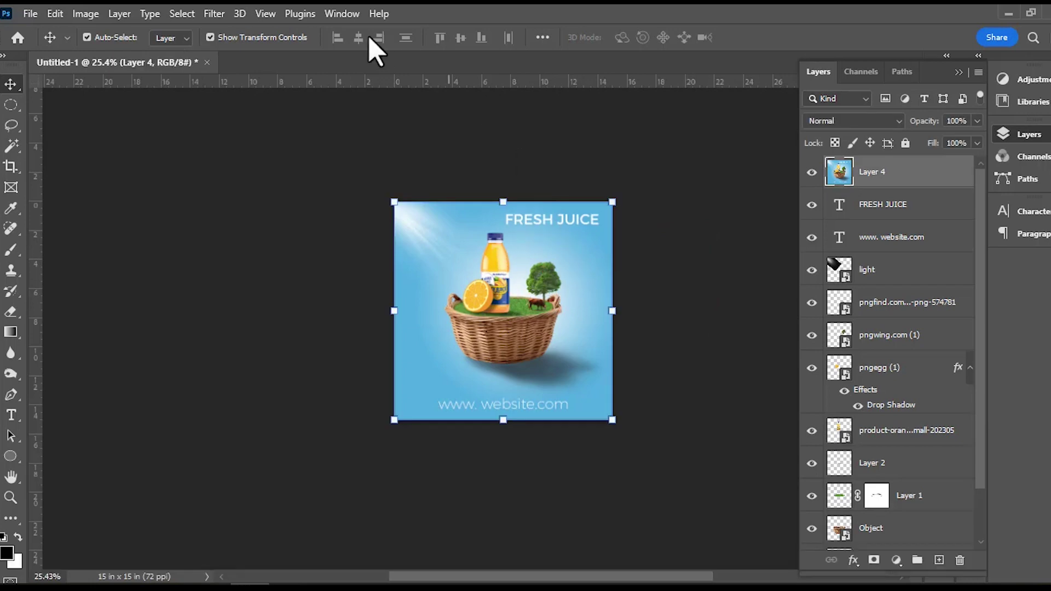
Step: Open the Camera Raw Filter on the merged layer and set Vibrance to +65 and Saturation to +14
{"action": "left_click", "coordinate": [219, 17]}
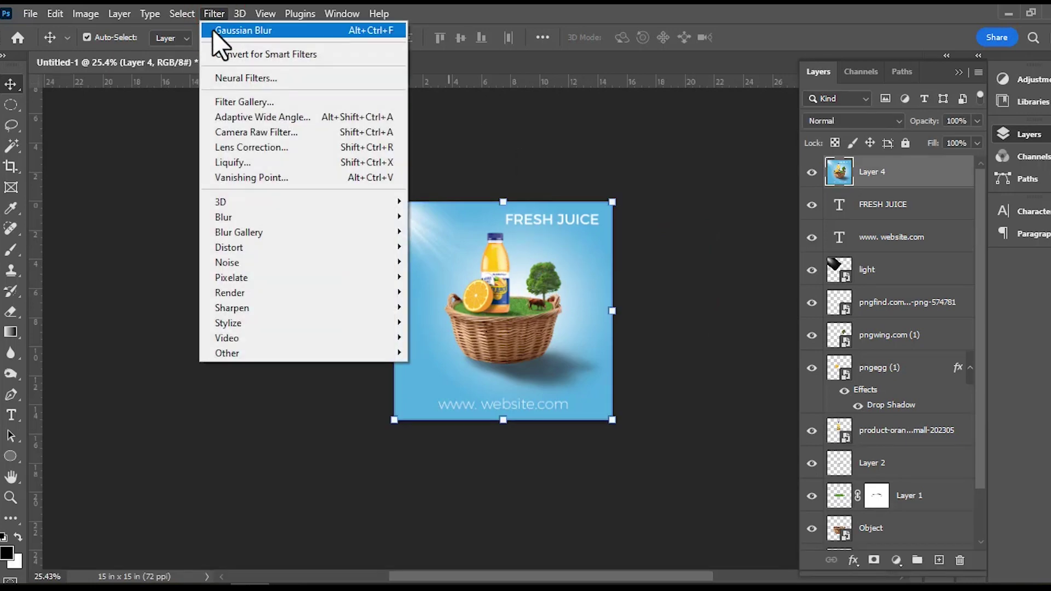
{"action": "left_click", "coordinate": [255, 132]}
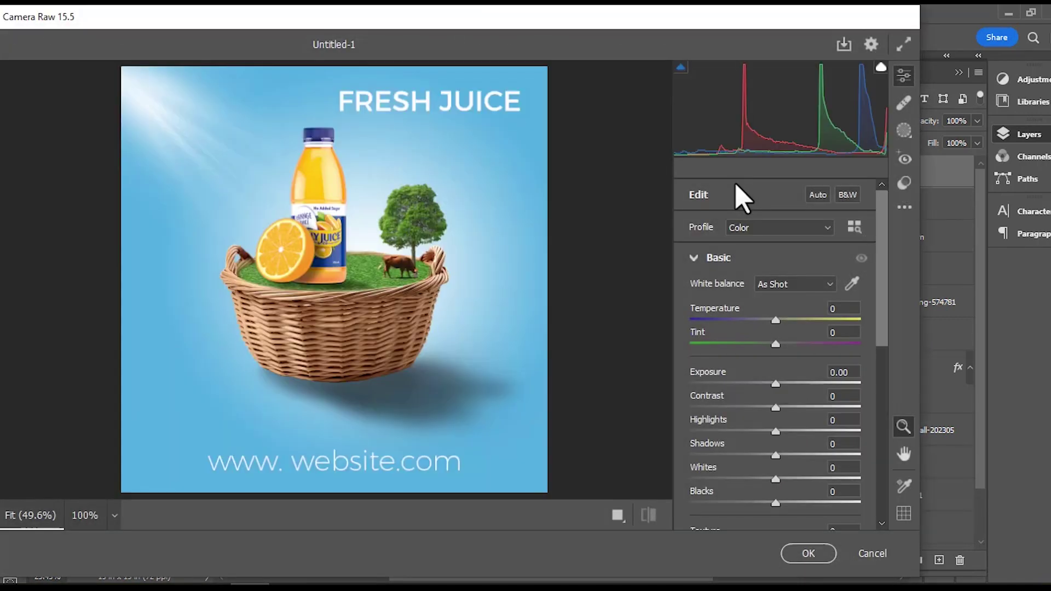
{"action": "scroll", "coordinate": [887, 328], "scroll_direction": "down", "scroll_amount": 5}
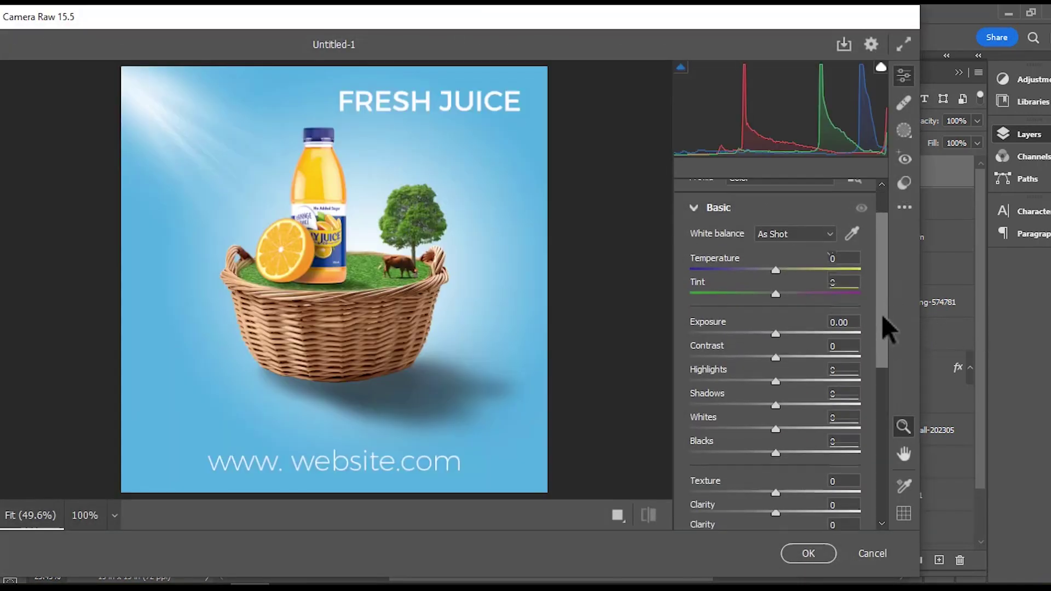
{"action": "scroll", "coordinate": [883, 394], "scroll_direction": "down", "scroll_amount": 2}
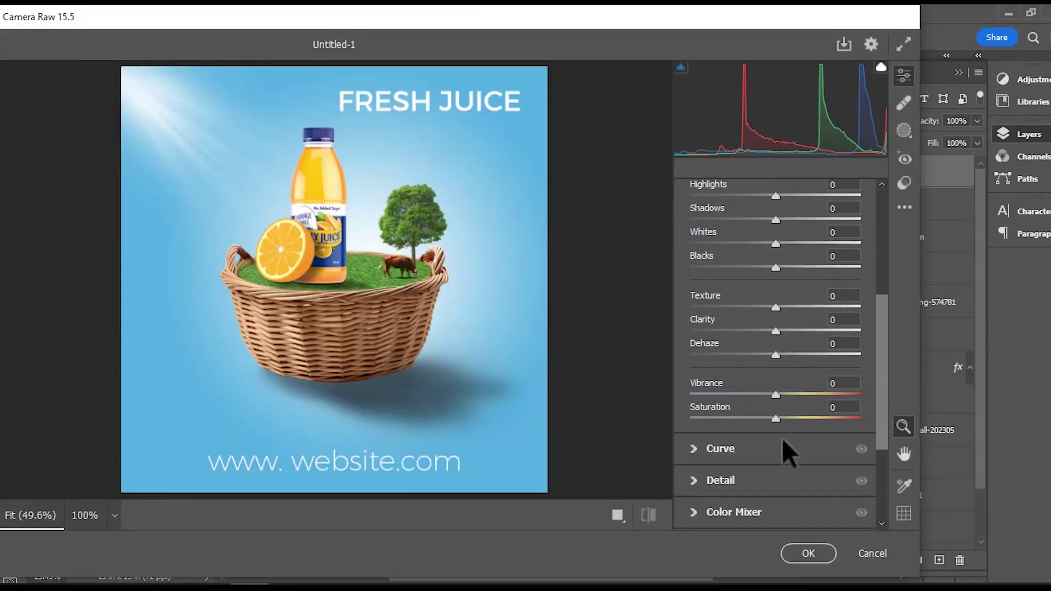
{"action": "left_click_drag", "start_coordinate": [777, 397], "coordinate": [834, 402]}
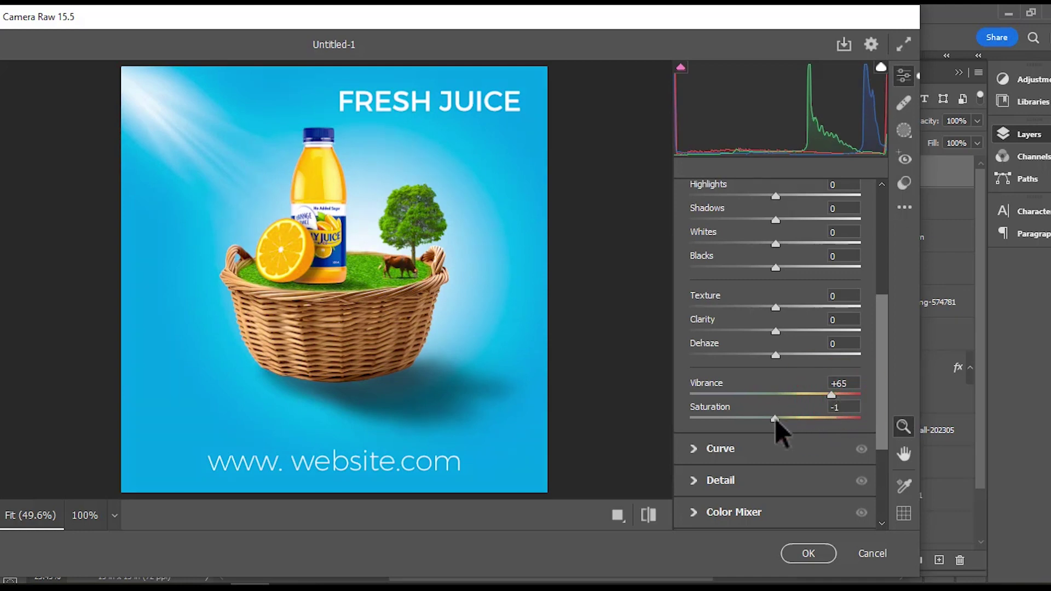
{"action": "left_click_drag", "start_coordinate": [776, 423], "coordinate": [788, 424]}
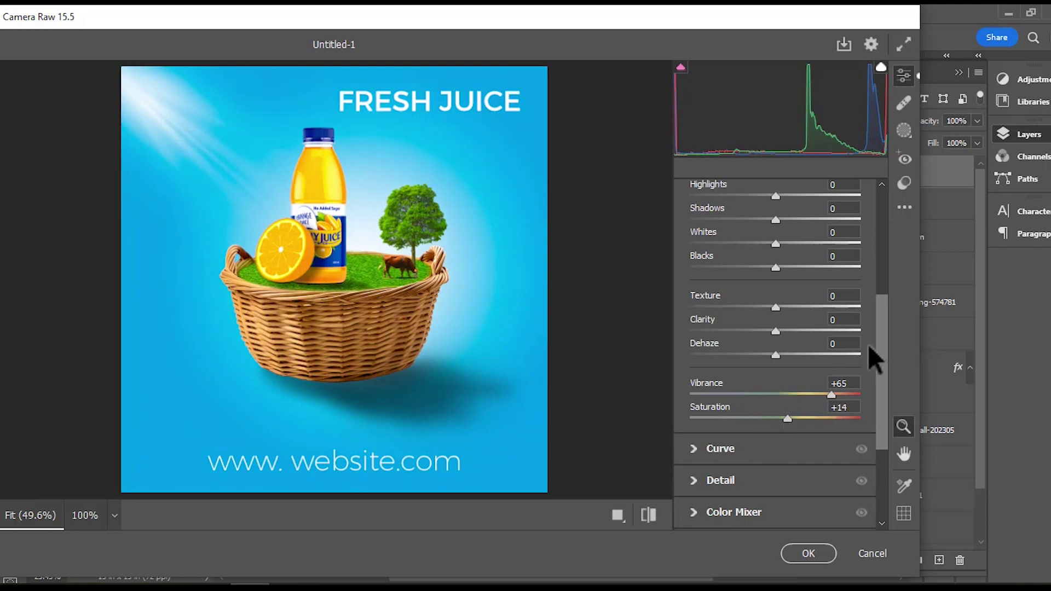
Step: Set Exposure to -0.05 and apply the Camera Raw adjustments to the merged layer
{"action": "left_click_drag", "start_coordinate": [885, 369], "coordinate": [887, 323]}
{"action": "mouse_move", "coordinate": [777, 269]}
{"action": "left_mouse_down"}
{"action": "mouse_move", "coordinate": [787, 268]}
{"action": "mouse_move", "coordinate": [777, 268]}
{"action": "left_mouse_up"}
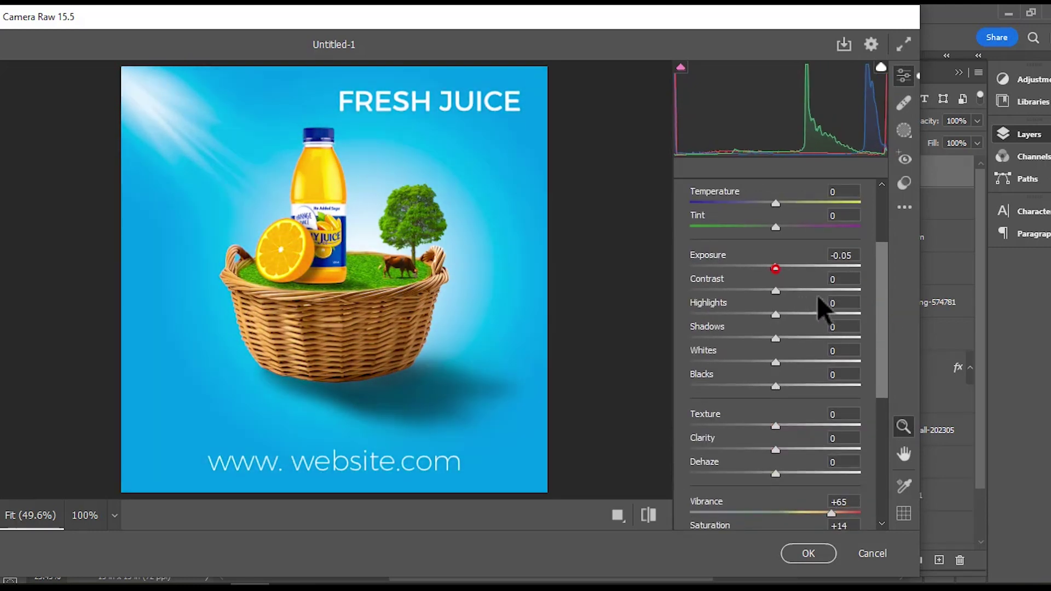
{"action": "left_click_drag", "start_coordinate": [888, 370], "coordinate": [887, 298]}
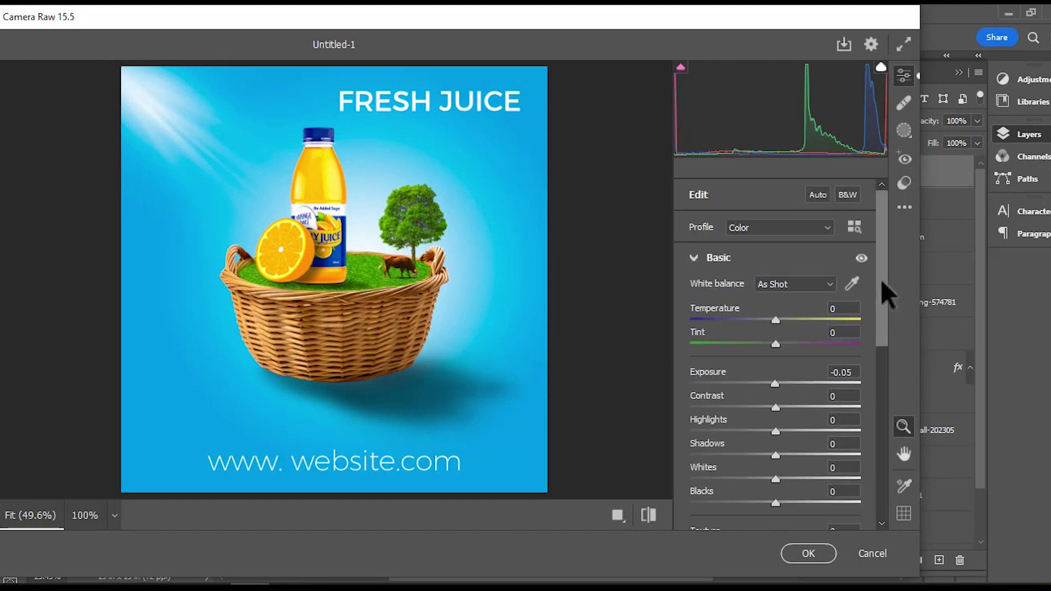
{"action": "left_click", "coordinate": [809, 553]}
{"action": "scroll", "coordinate": [587, 294], "scroll_direction": "up", "scroll_amount": 3}
{"action": "scroll", "coordinate": [587, 294], "scroll_direction": "down", "scroll_amount": 1}
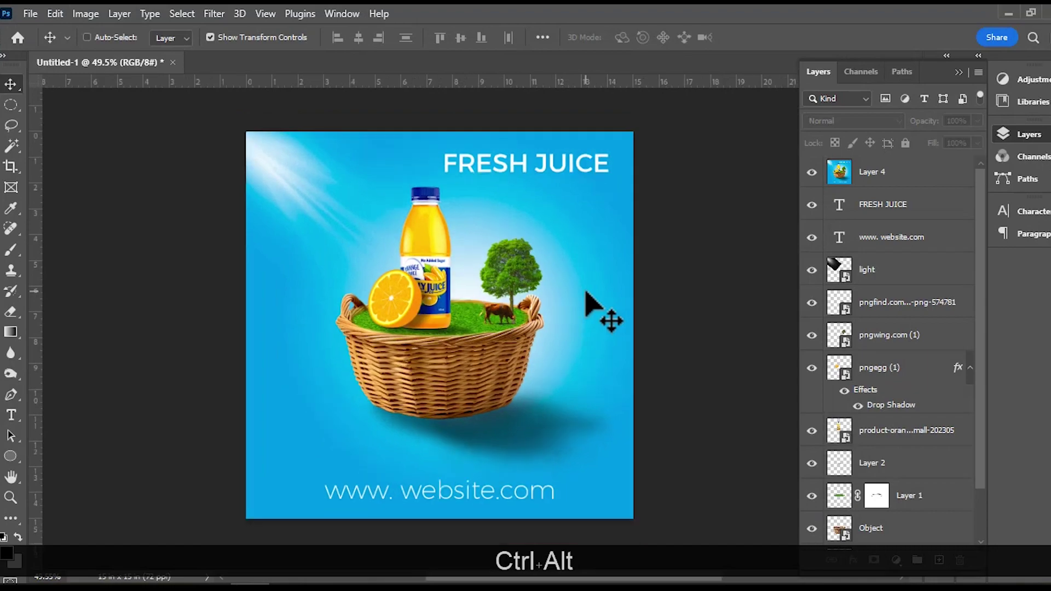